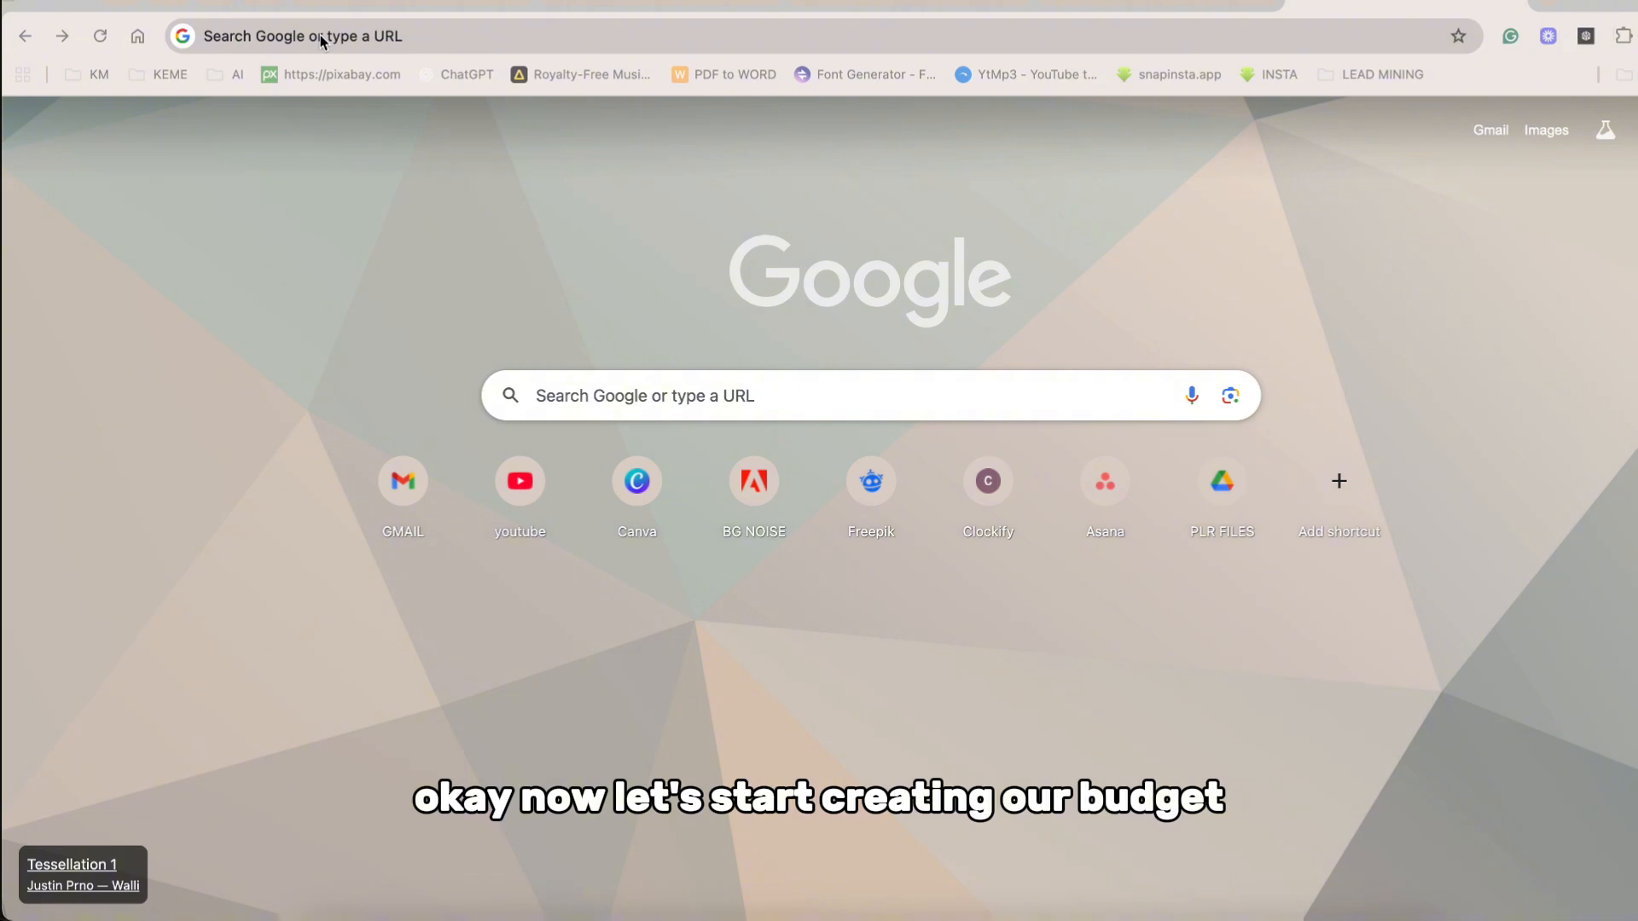
Open canva.com and create a blank A4 portrait document.
{"action": "left_click", "coordinate": [320, 34]}
{"action": "type", "text": "canva"}
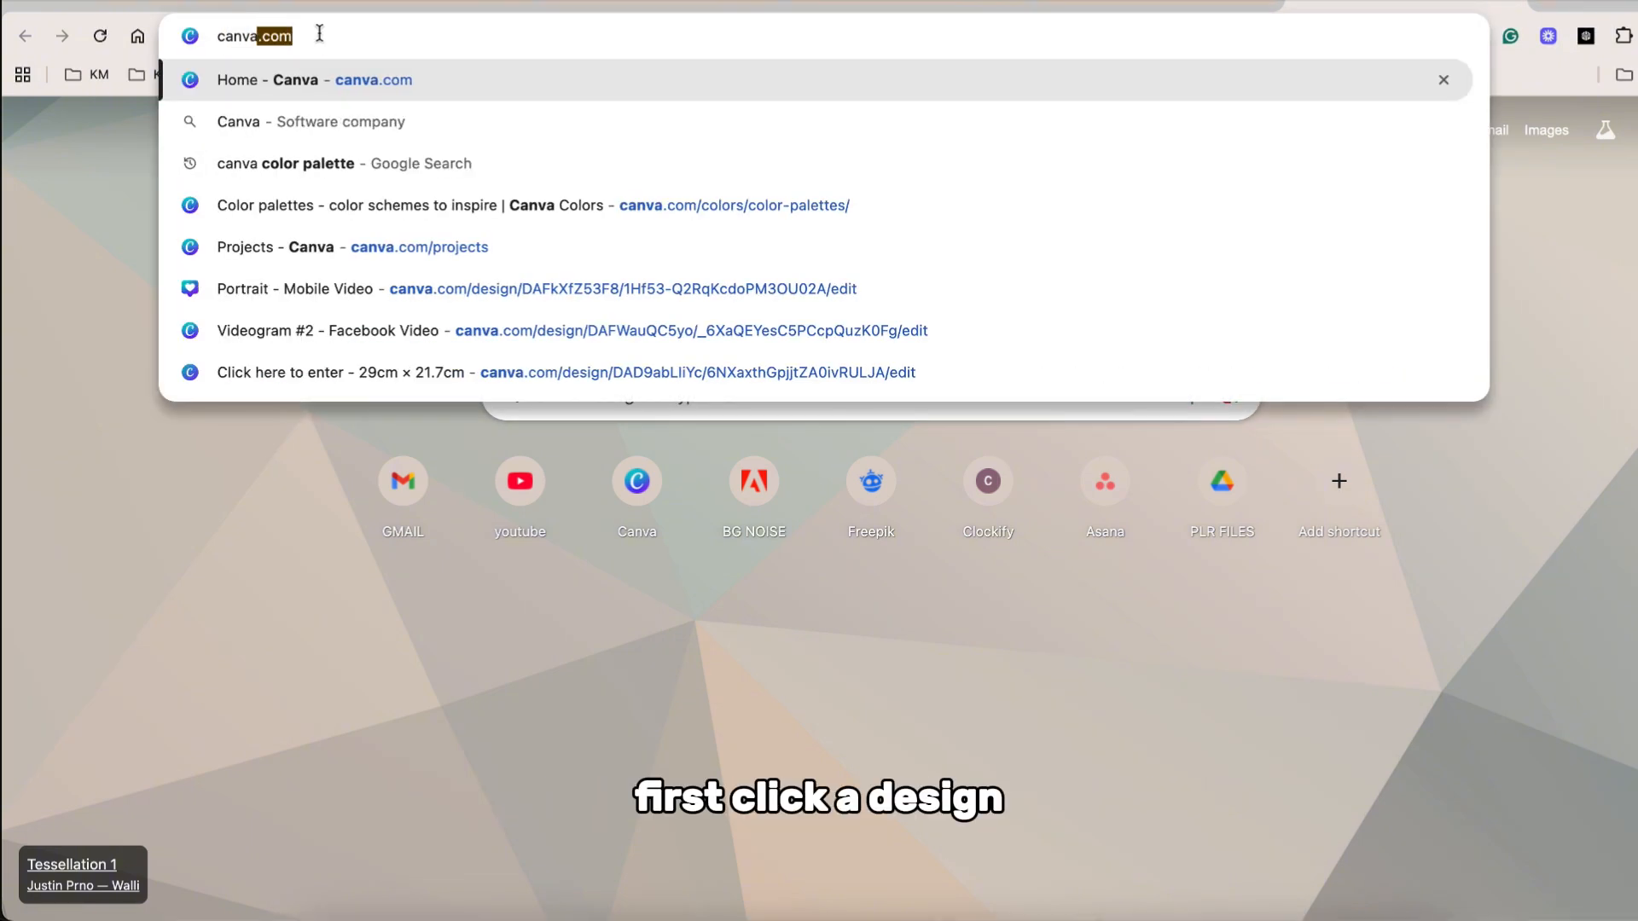
{"action": "key", "text": "Return"}
{"action": "left_click", "coordinate": [40, 147]}
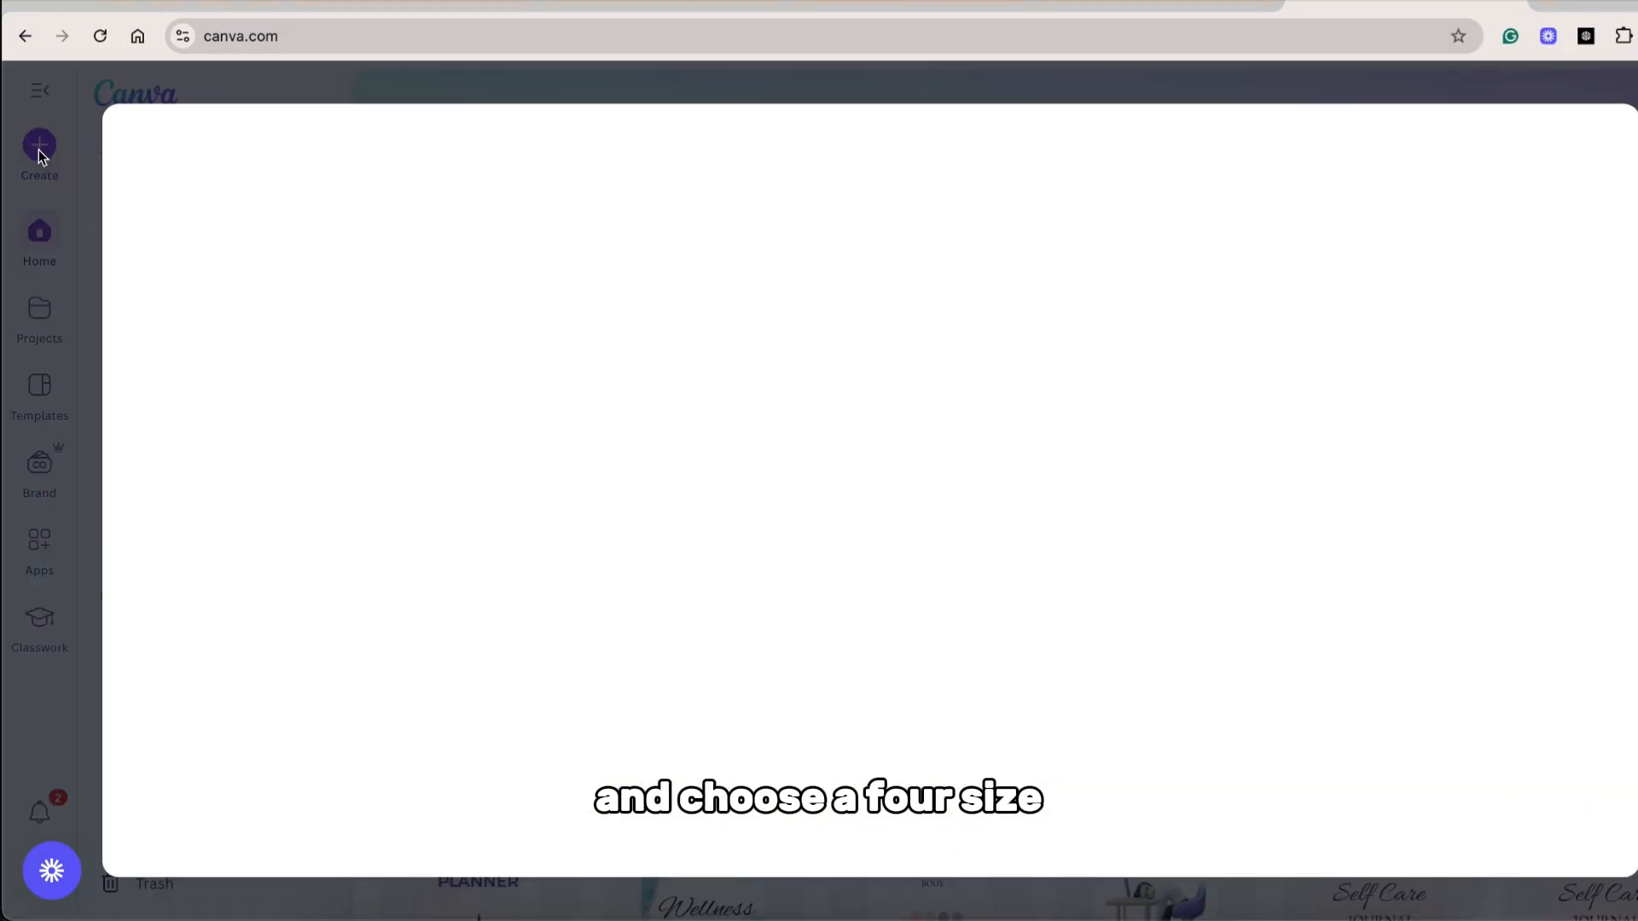
{"action": "type", "text": "a4"}
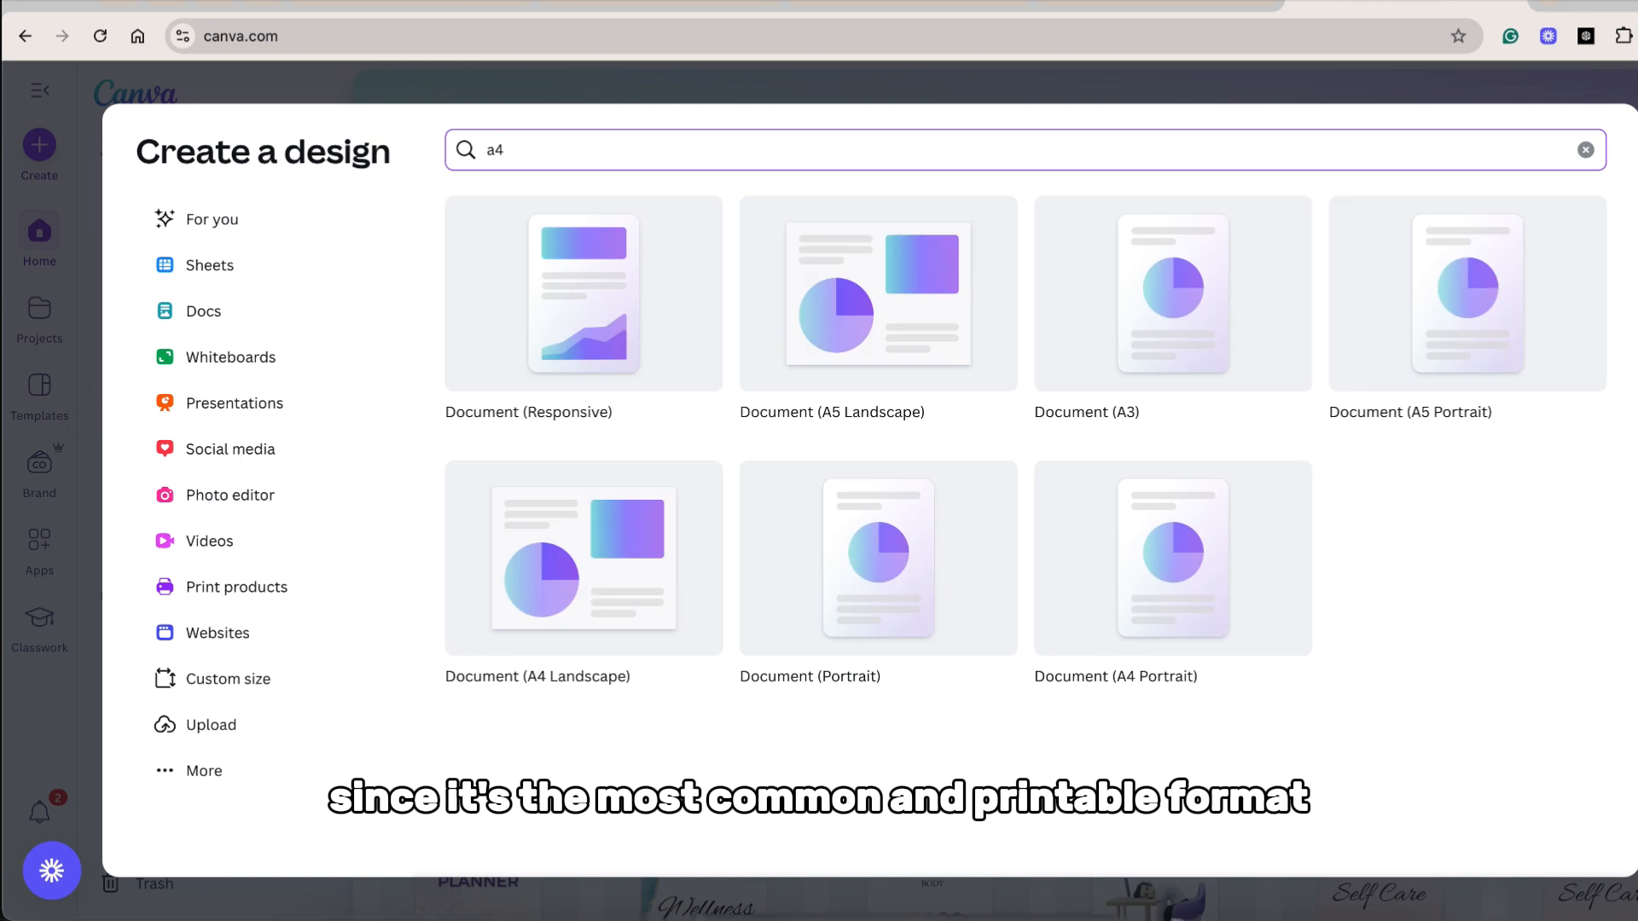
{"action": "left_click", "coordinate": [1149, 595]}
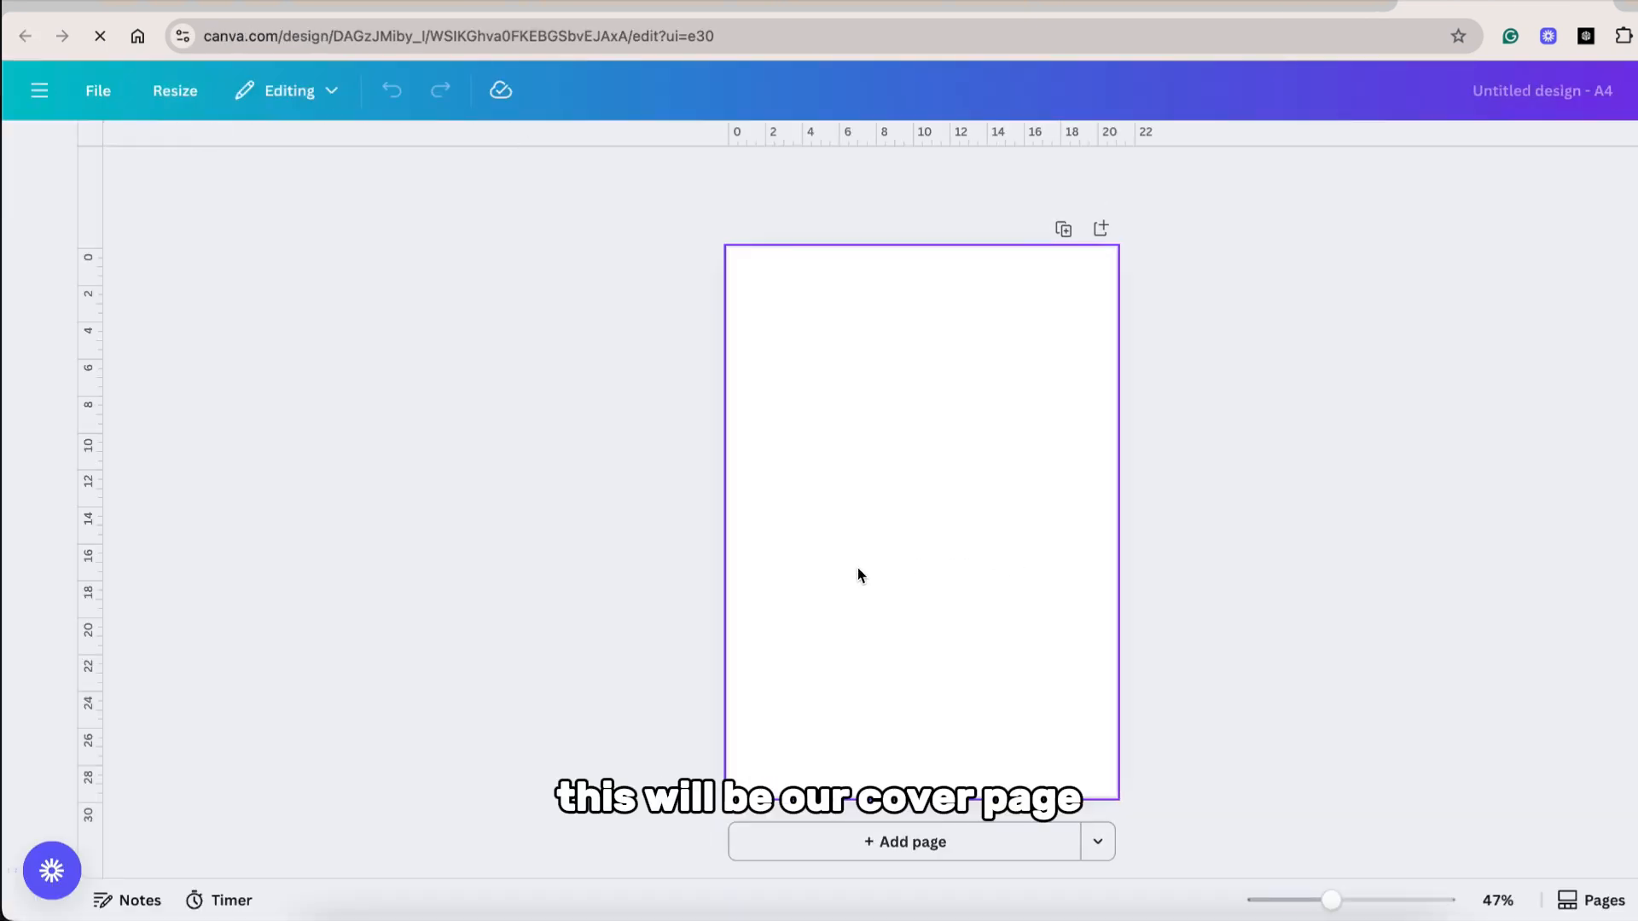
Add a text box to the blank cover page reading "BUDGET PLANNER" on two lines.
{"action": "left_click", "coordinate": [39, 311]}
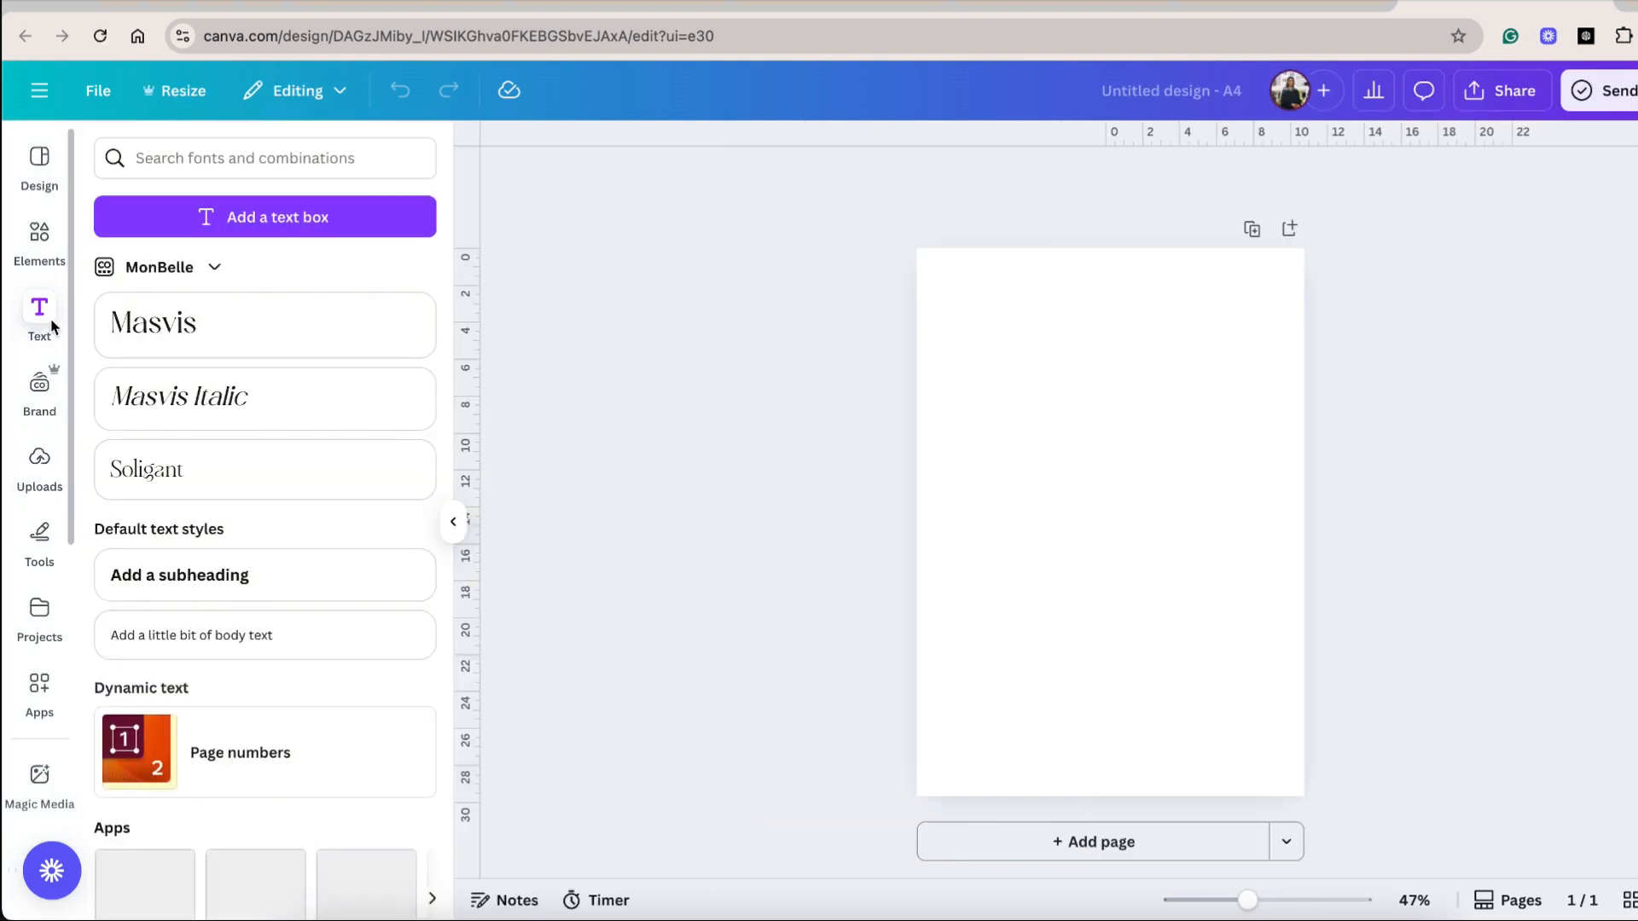
{"action": "left_click", "coordinate": [244, 224]}
{"action": "type", "text": "BUDGE"}
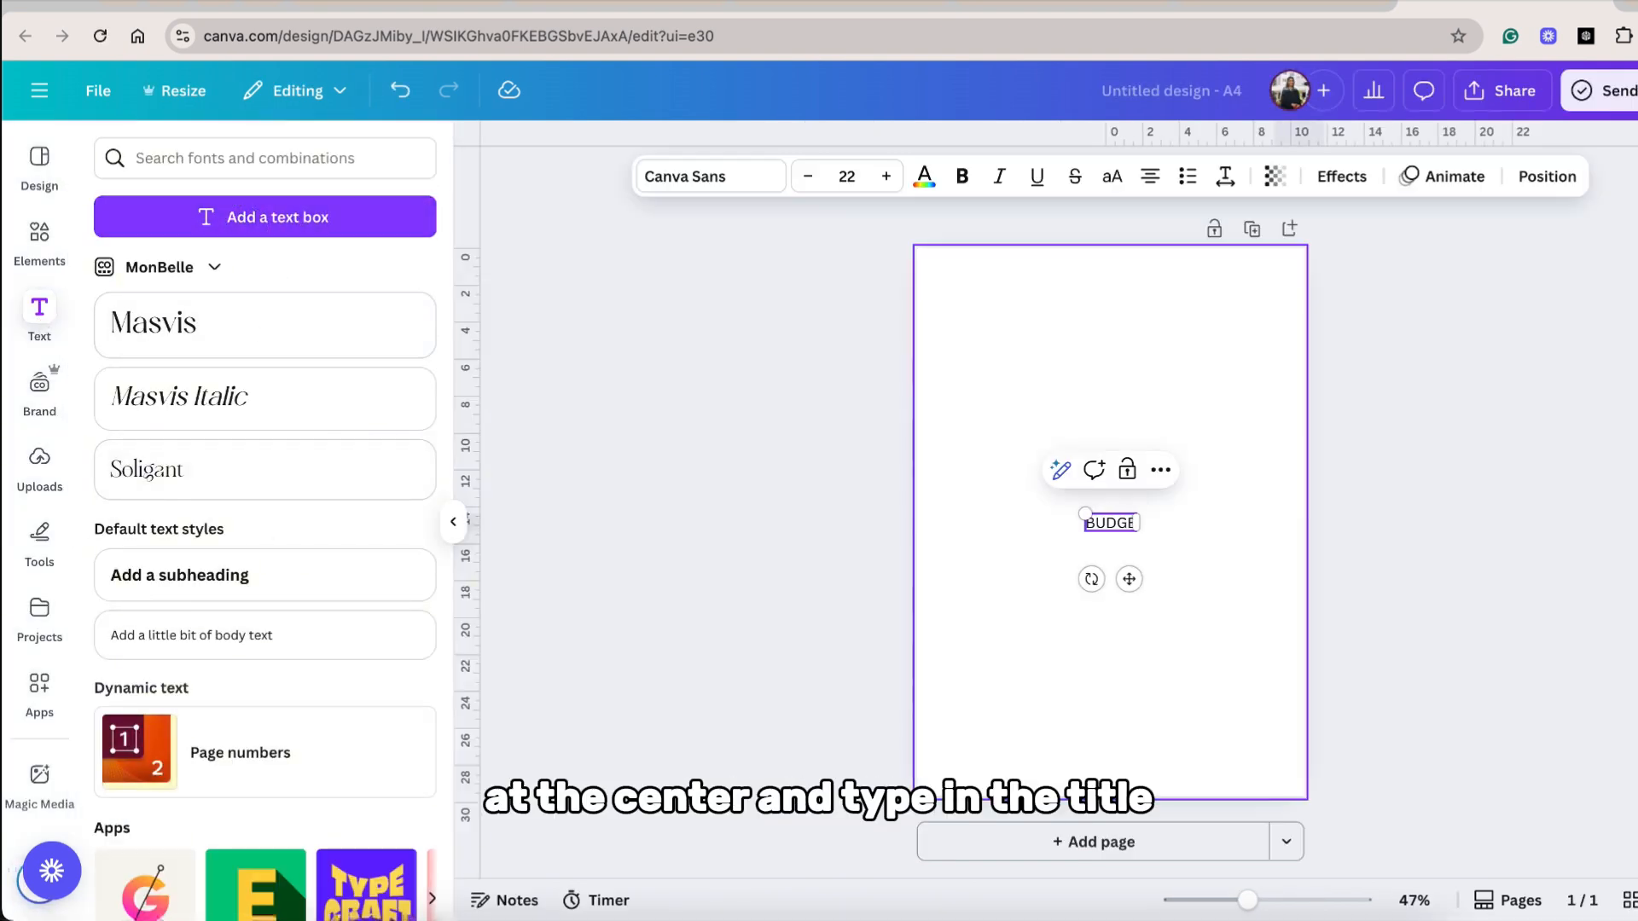
{"action": "type", "text": "T"}
{"action": "key", "text": "Return"}
{"action": "type", "text": "PLA"}
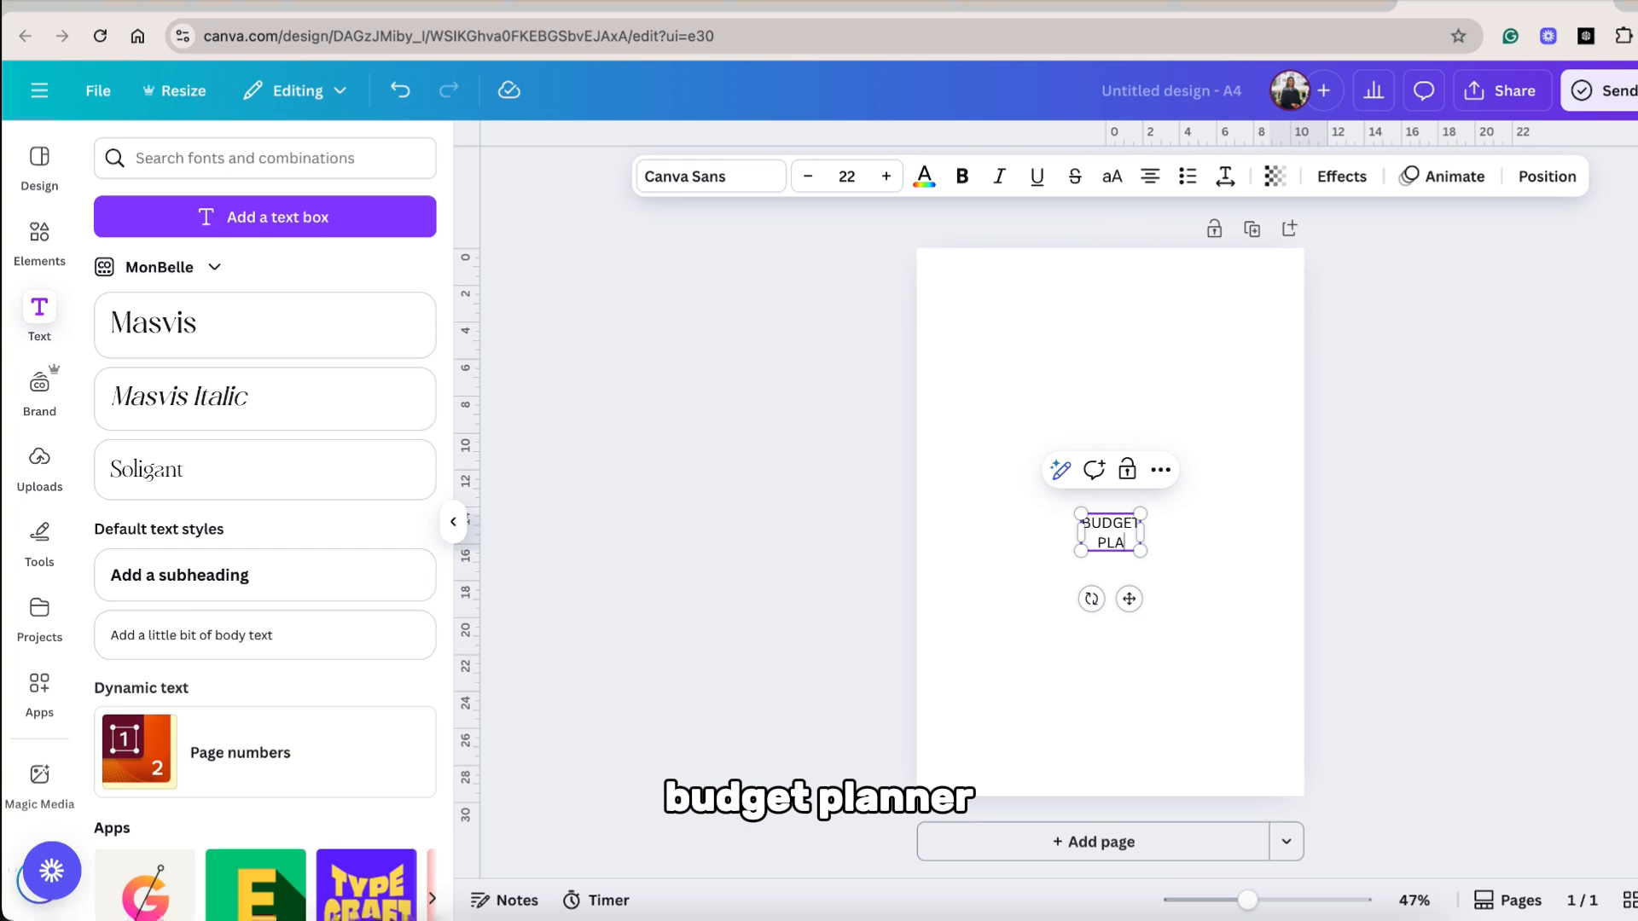
{"action": "type", "text": "NNER"}
Enlarge and centre the cover title, styling "Budget" in a script font above "PLANNER" in serif capitals.
{"action": "left_click_drag", "start_coordinate": [1076, 513], "coordinate": [957, 440]}
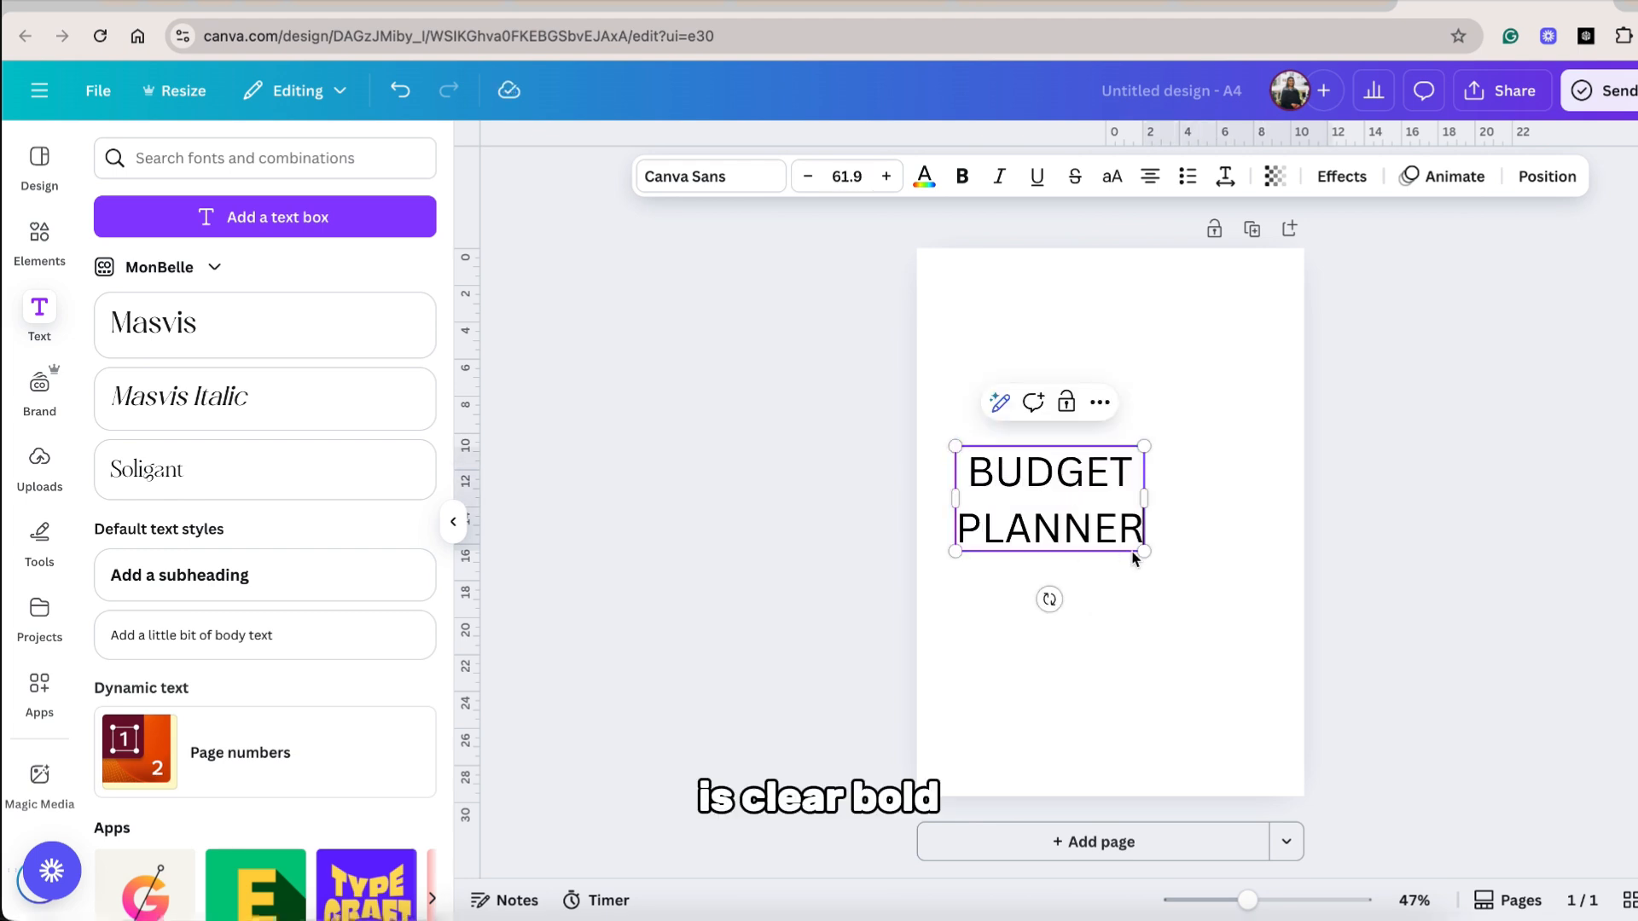
{"action": "left_click", "coordinate": [273, 354]}
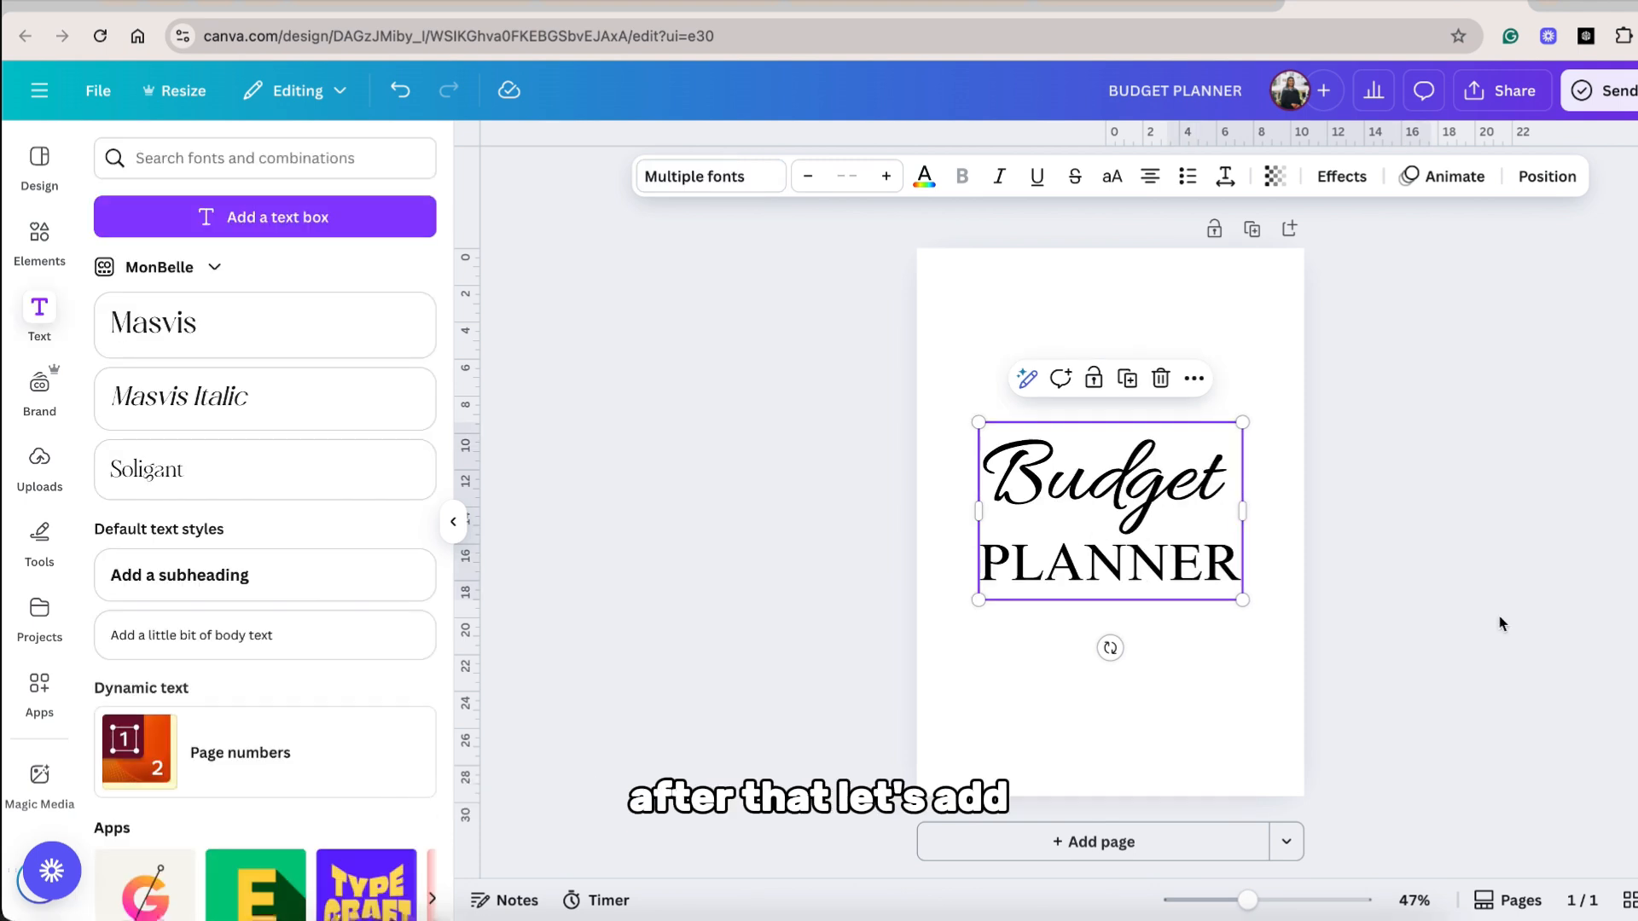
{"action": "left_click", "coordinate": [1262, 682]}
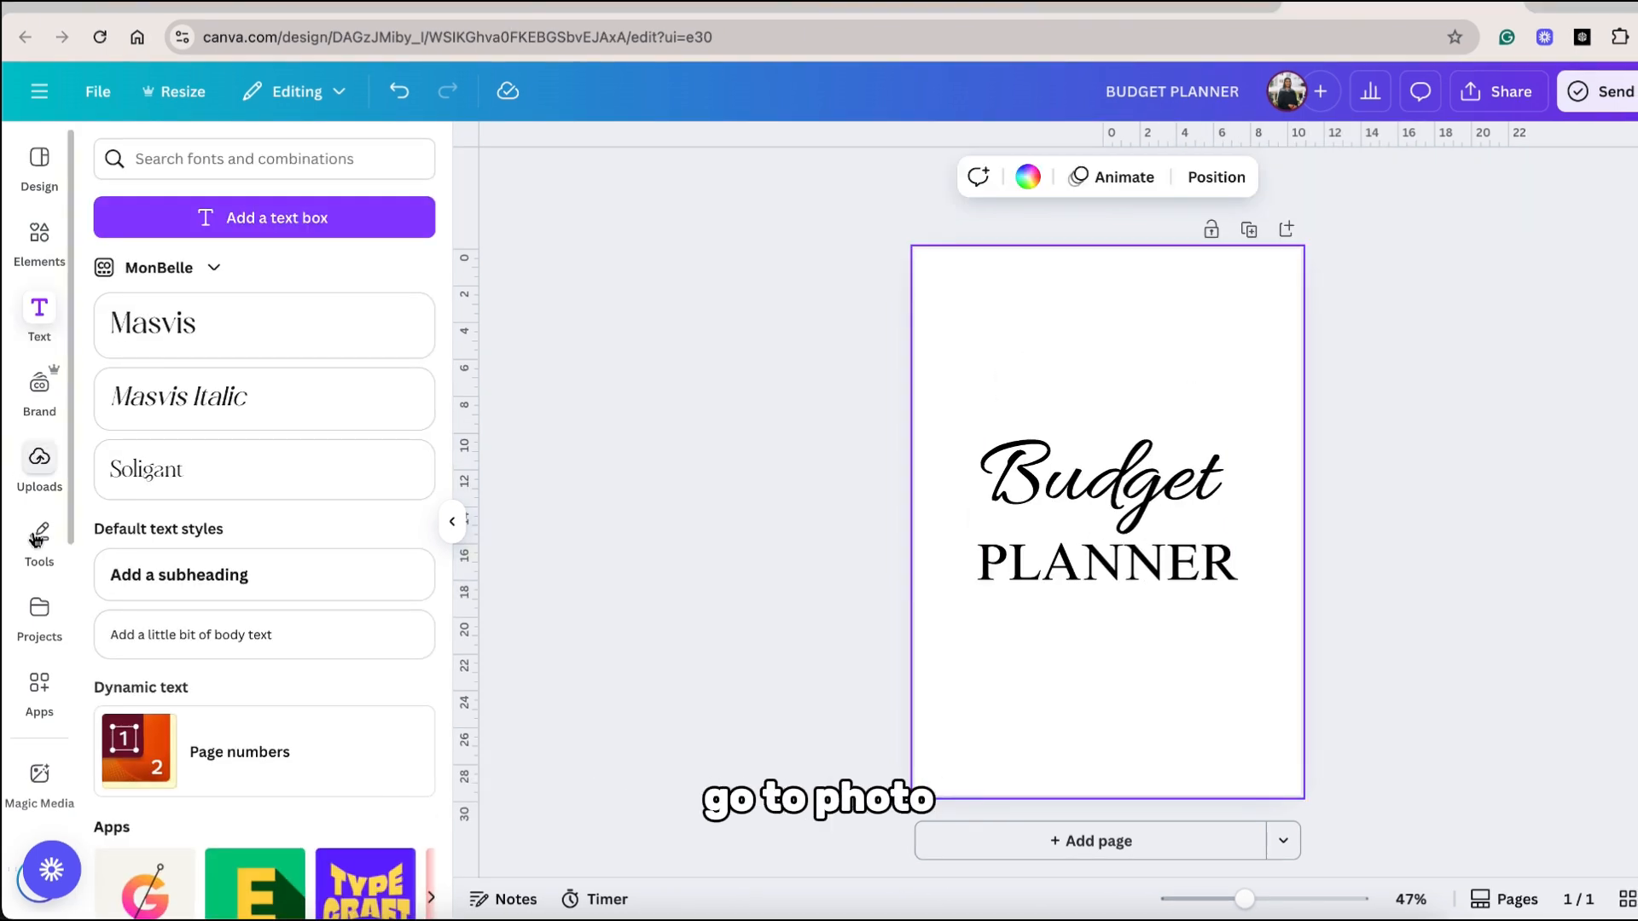
Search the stock photos for "rainbow brush".
{"action": "scroll", "coordinate": [37, 614], "scroll_direction": "down", "scroll_amount": 1}
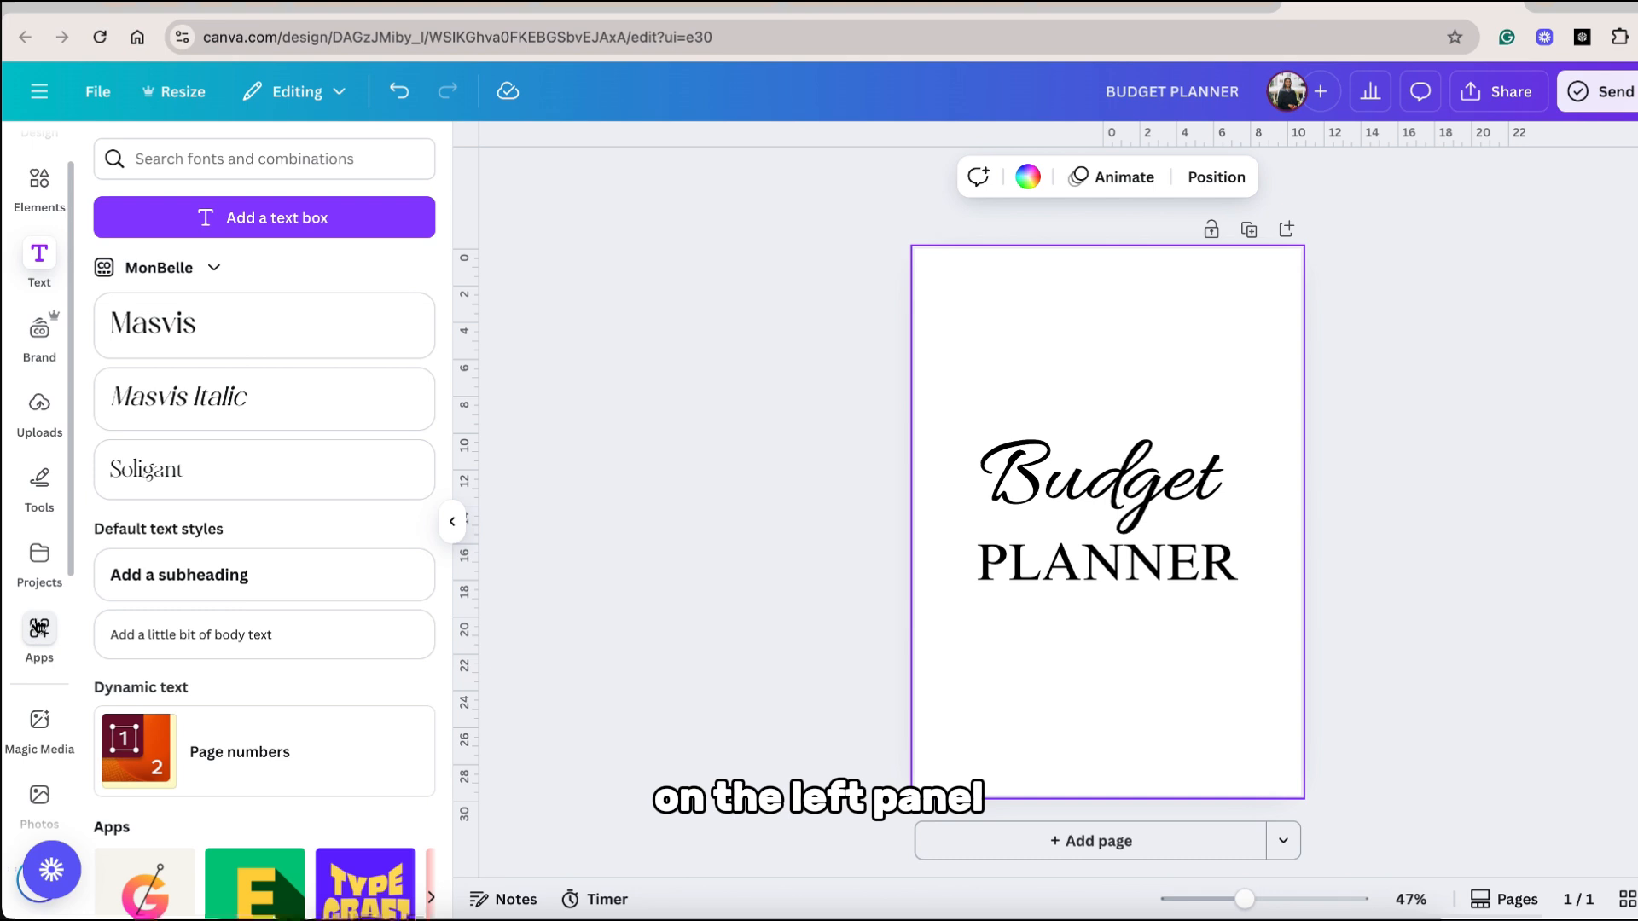
{"action": "scroll", "coordinate": [37, 628], "scroll_direction": "down", "scroll_amount": 2}
{"action": "left_click", "coordinate": [39, 685]}
{"action": "type", "text": "rai"}
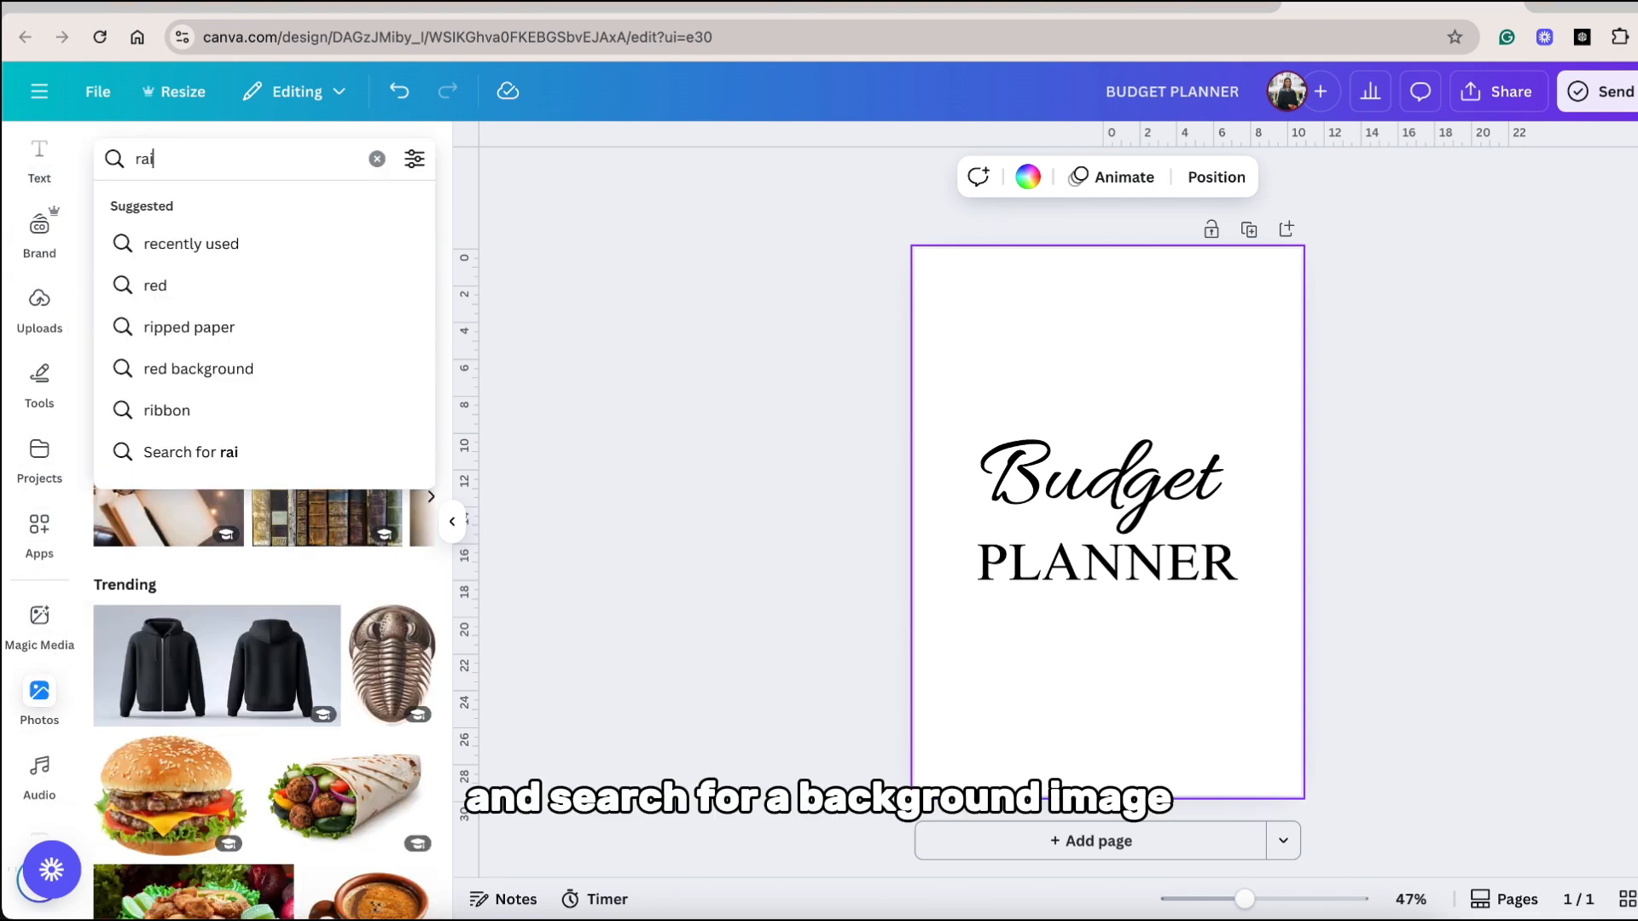
{"action": "type", "text": "nbow brush"}
{"action": "key", "text": "Return"}
{"action": "scroll", "coordinate": [293, 566], "scroll_direction": "down", "scroll_amount": 3}
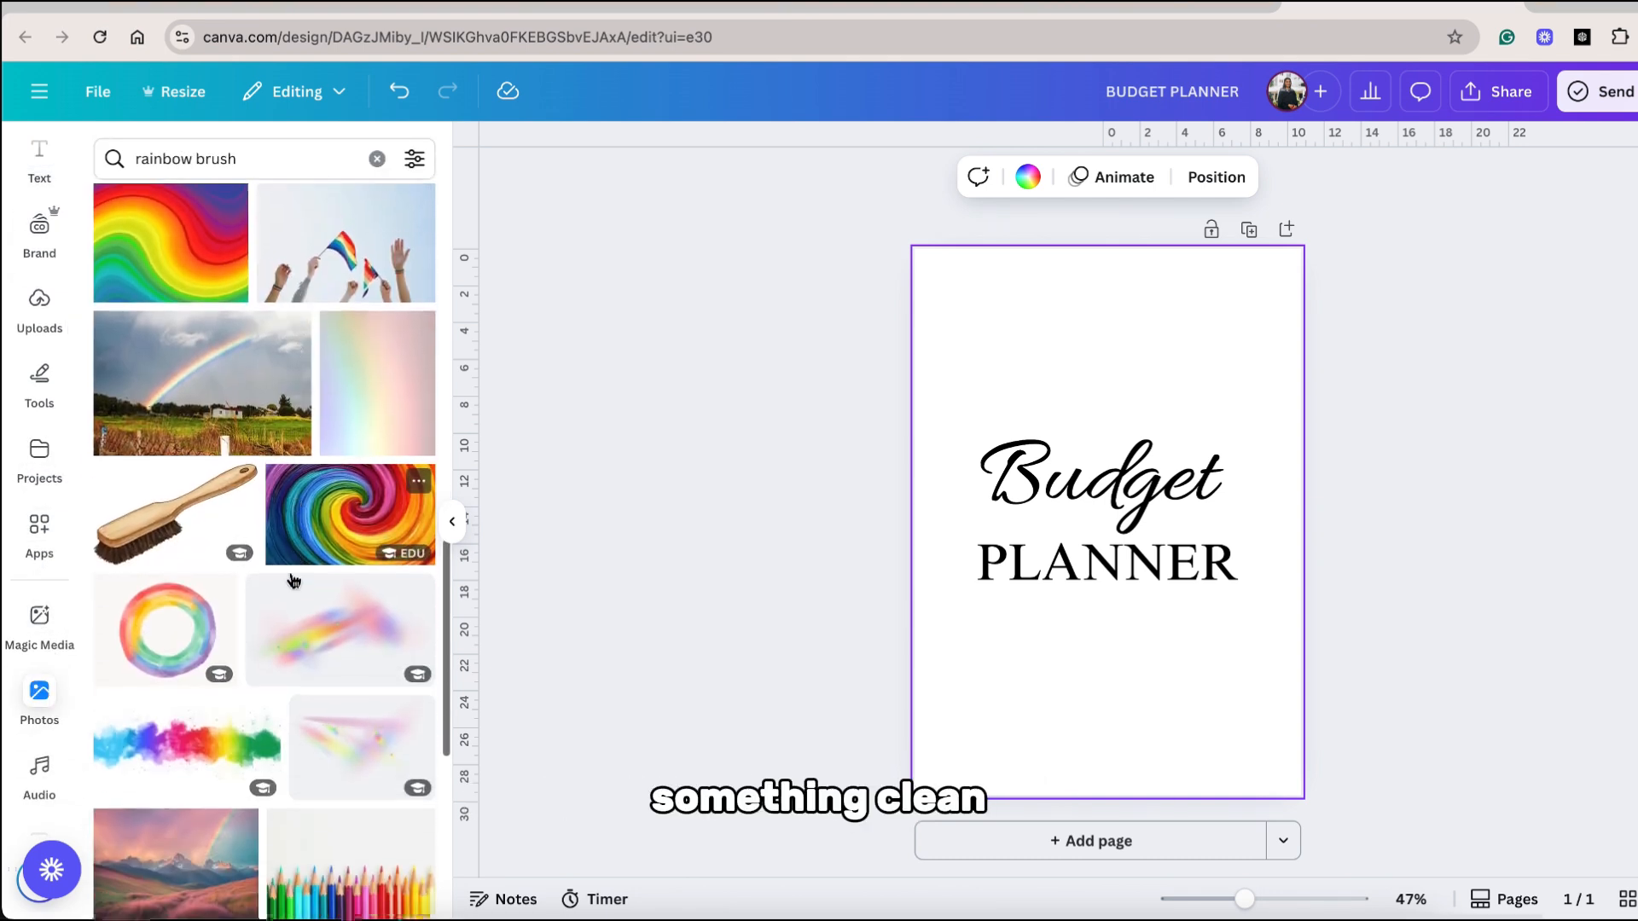
{"action": "key", "text": "BackSpace"}
{"action": "key", "text": "BackSpace"}
{"action": "key", "text": "BackSpace"}
{"action": "key", "text": "BackSpace"}
{"action": "key", "text": "BackSpace"}
{"action": "key", "text": "BackSpace"}
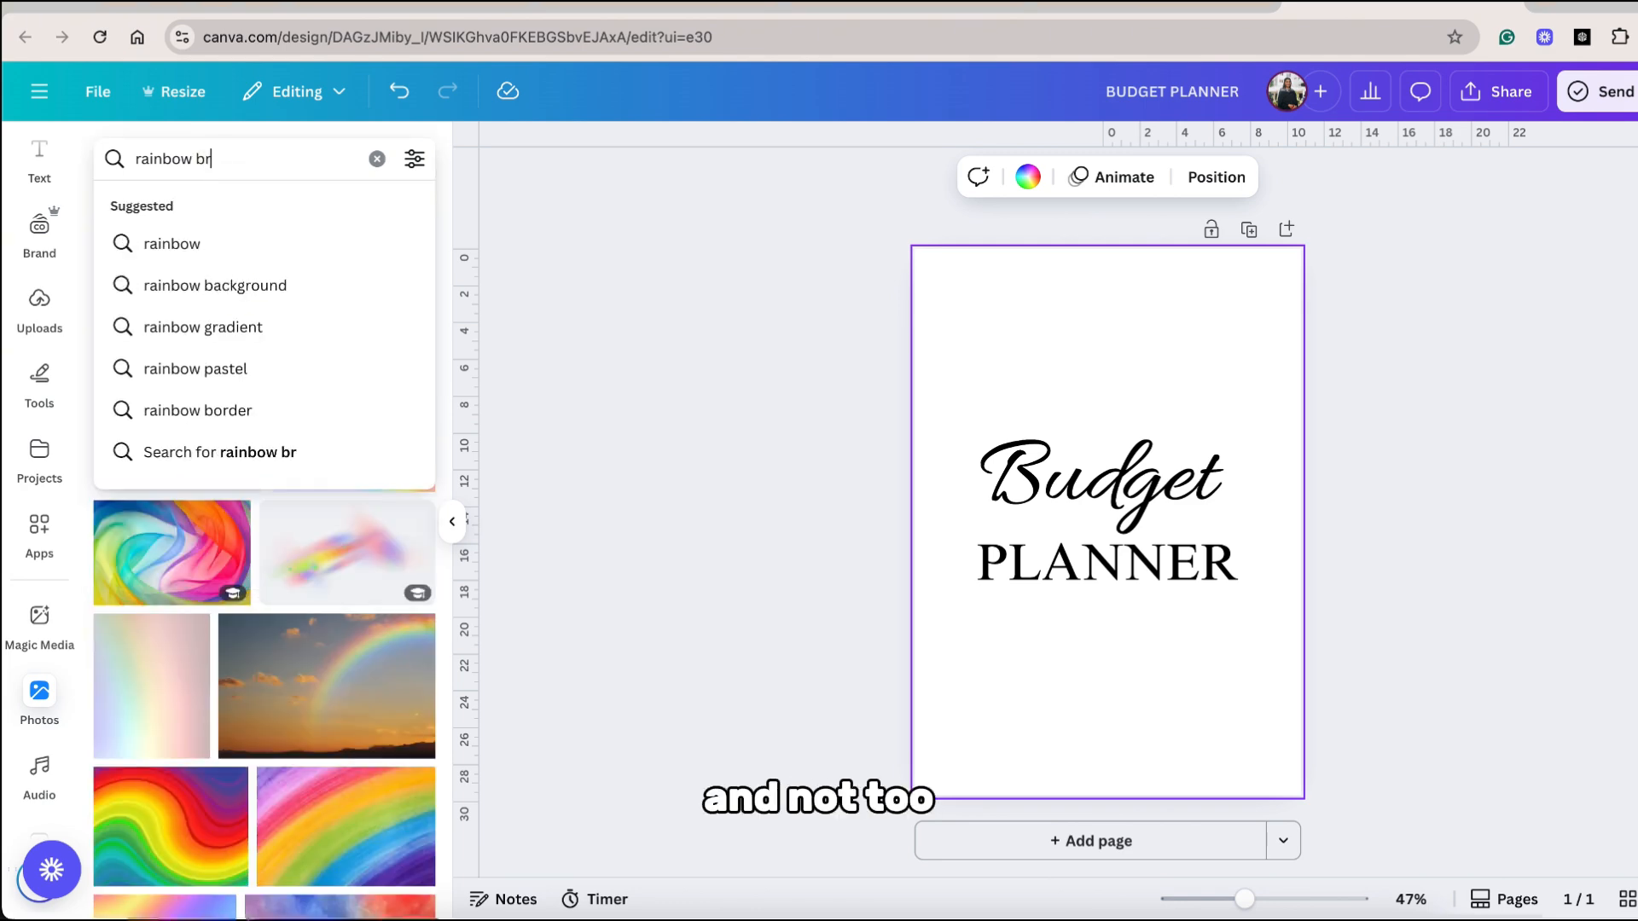
{"action": "type", "text": "brush"}
{"action": "key", "text": "Return"}
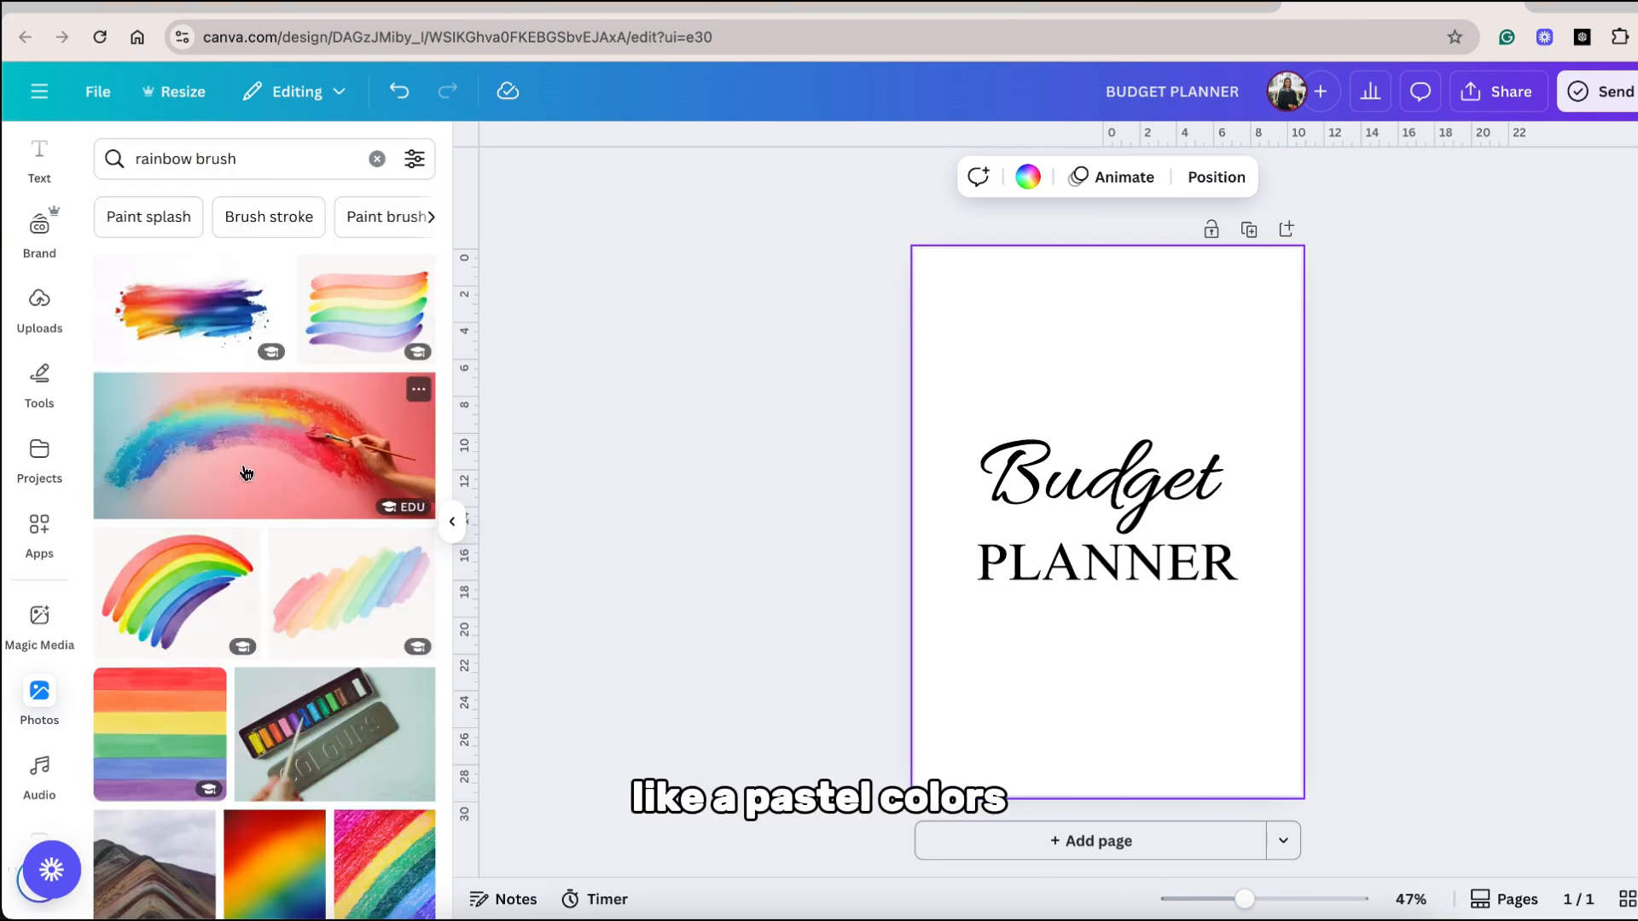
Place a soft pastel watercolour photo on the cover so it fills the whole A4 page.
{"action": "scroll", "coordinate": [363, 556], "scroll_direction": "down", "scroll_amount": 10}
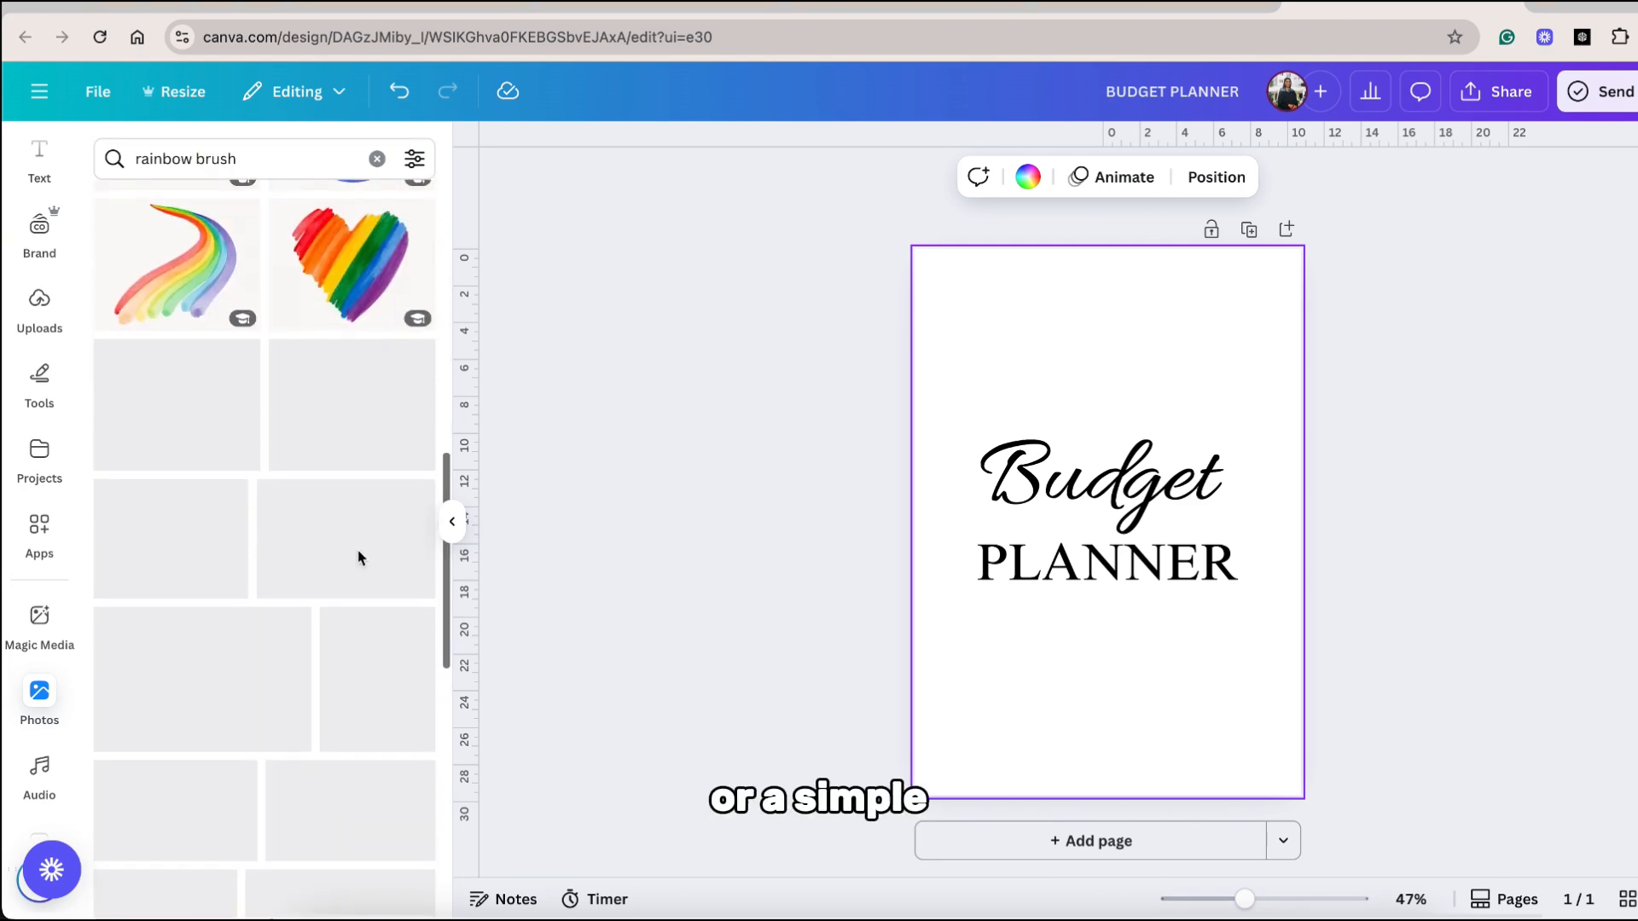
{"action": "scroll", "coordinate": [295, 580], "scroll_direction": "down", "scroll_amount": 3}
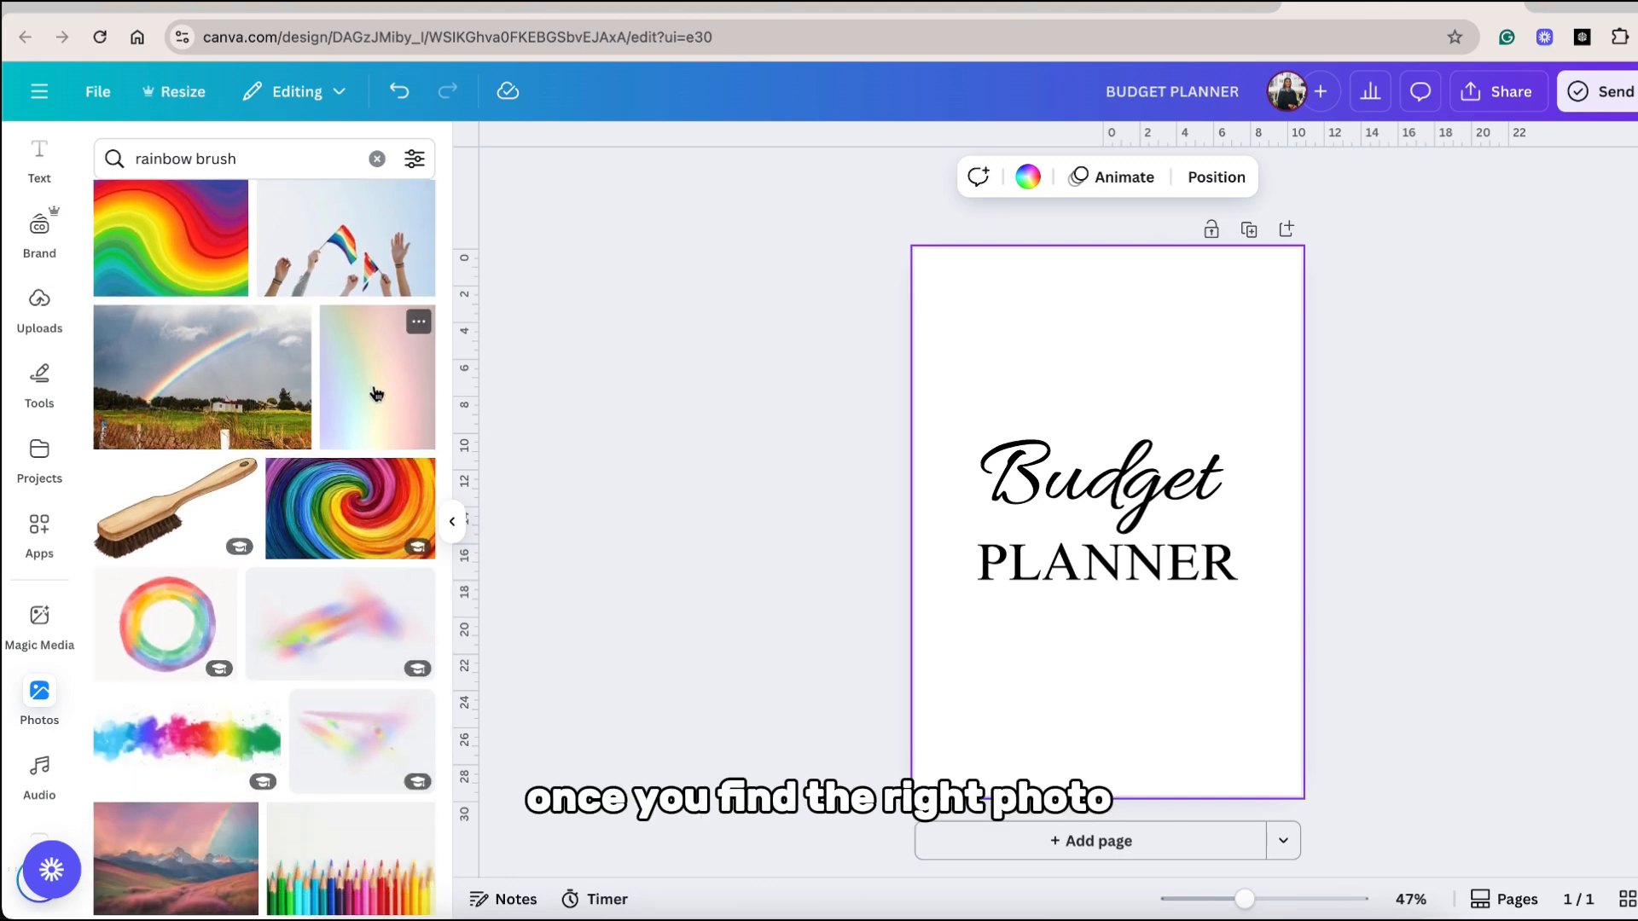
{"action": "left_click", "coordinate": [427, 322]}
{"action": "left_click", "coordinate": [421, 321]}
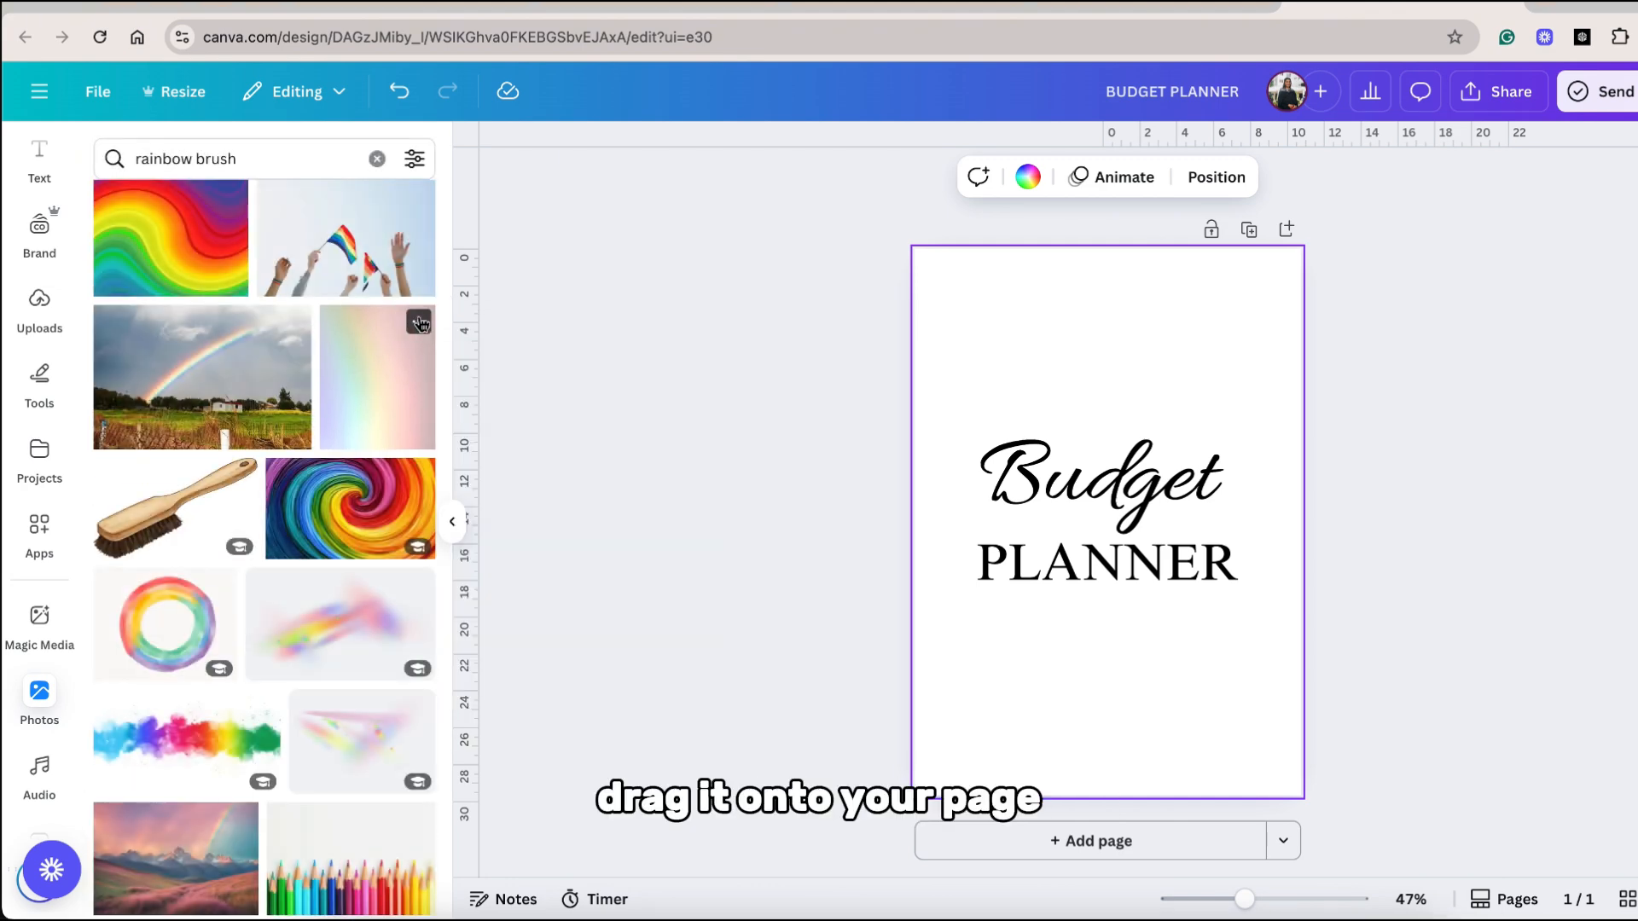
{"action": "left_click", "coordinate": [418, 323]}
{"action": "left_click", "coordinate": [419, 323]}
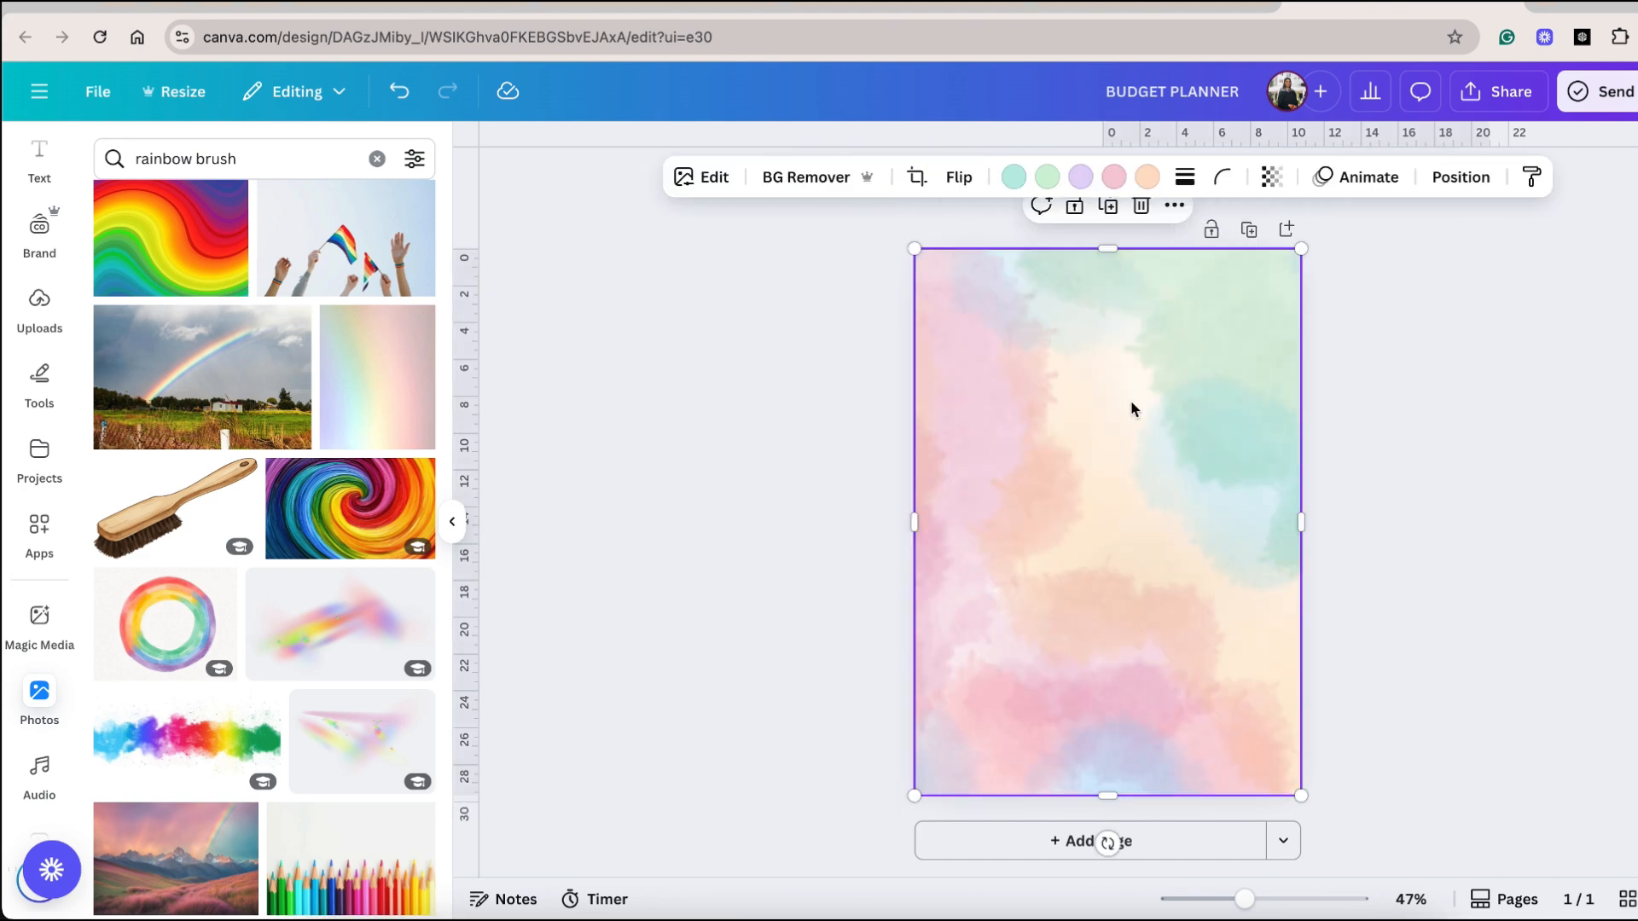
Send the pastel photo to the back, behind the cover title.
{"action": "left_click", "coordinate": [1490, 187]}
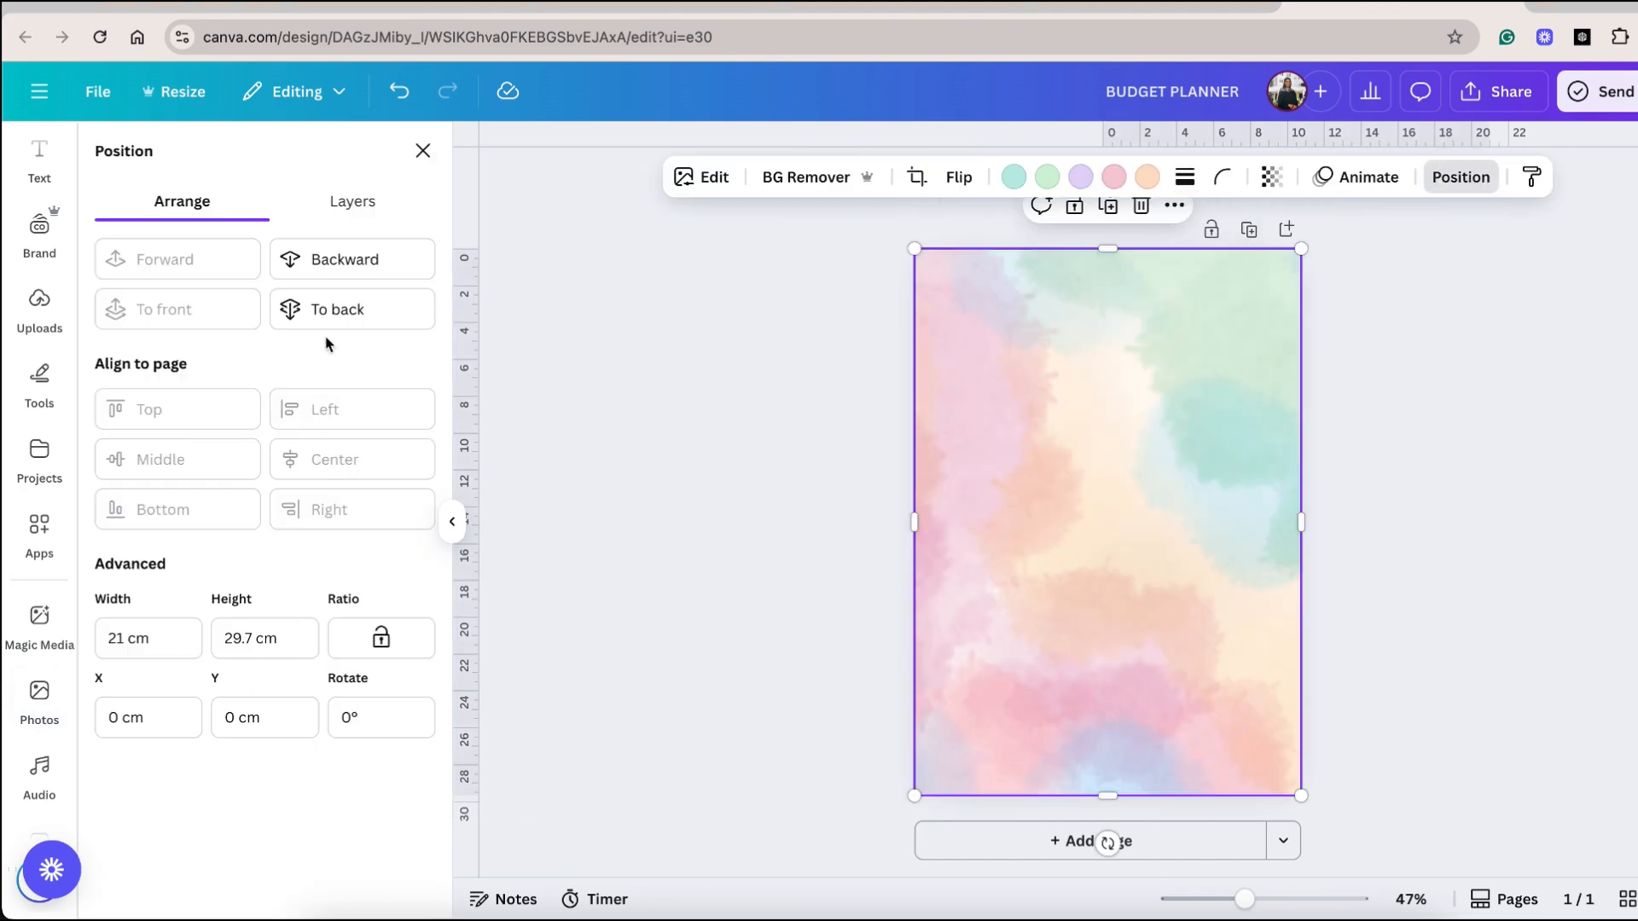
{"action": "left_click", "coordinate": [334, 315]}
{"action": "left_click", "coordinate": [714, 563]}
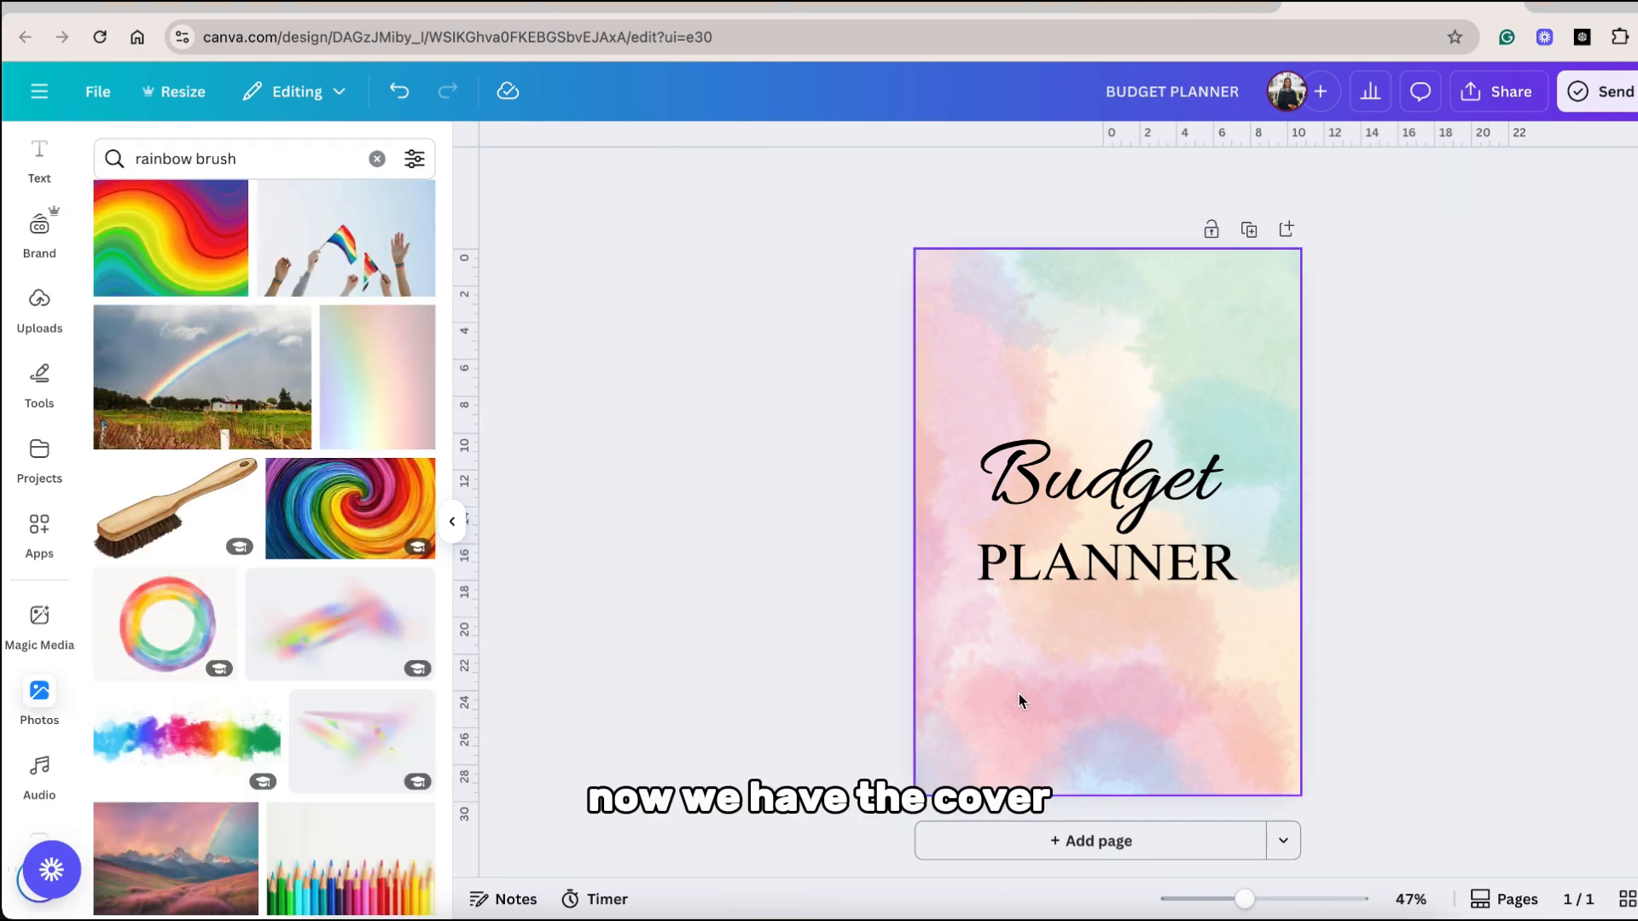
Add a second page with a top row of month labels JAN to DEC, PAYCHECK labels, and PAYCHECK AMT and PAYCHECK DATE fields.
{"action": "left_click", "coordinate": [1160, 844]}
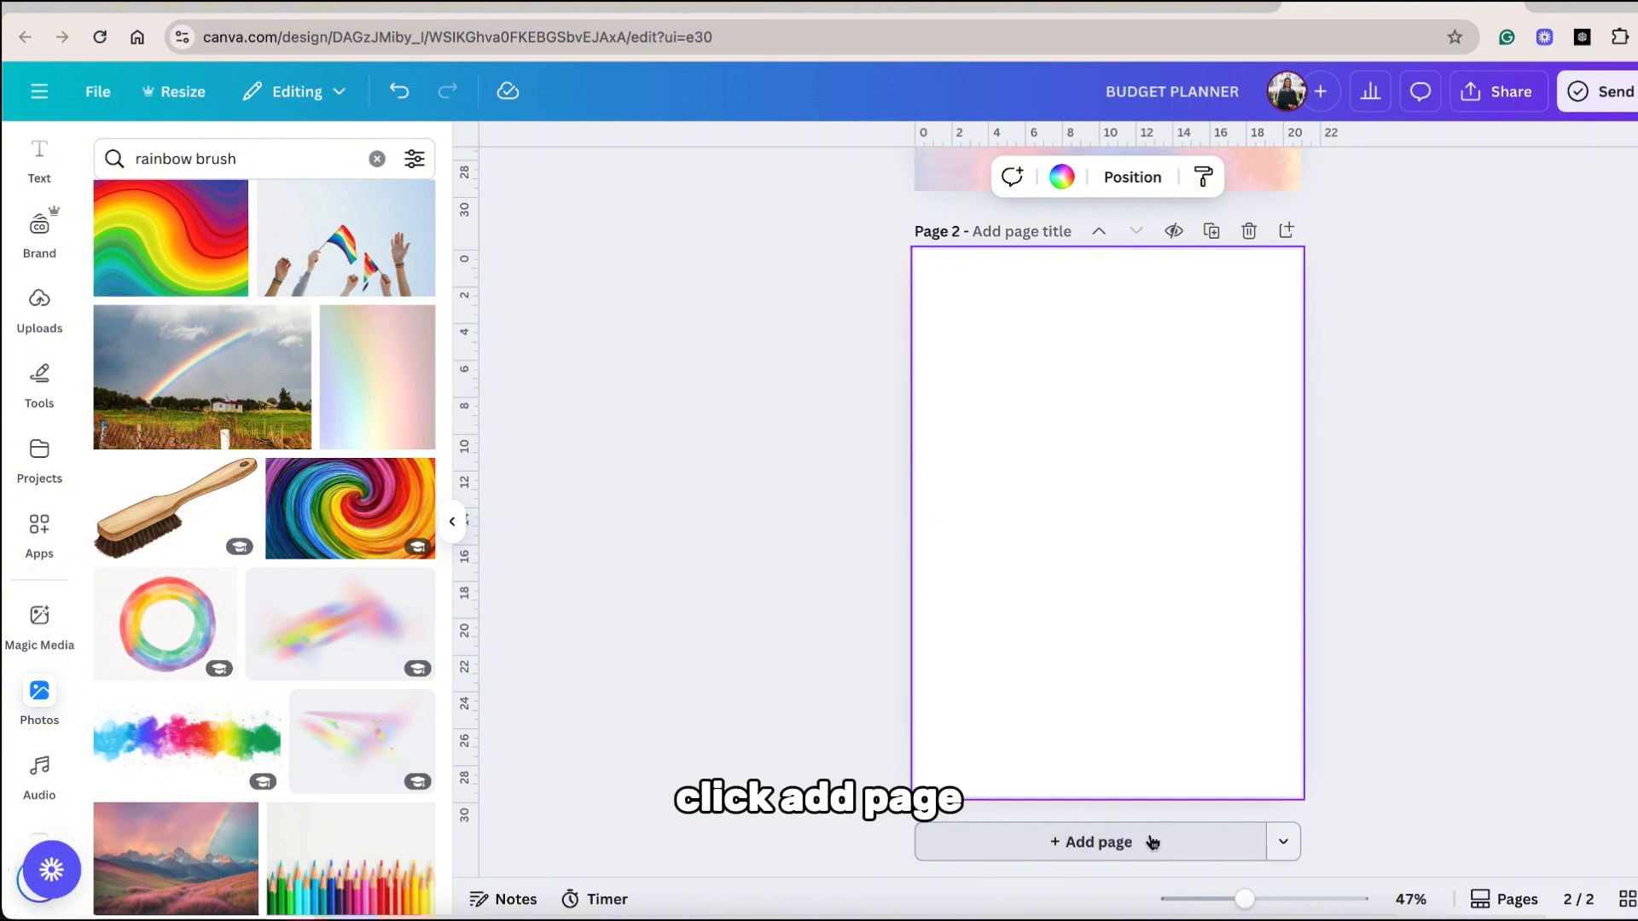
{"action": "left_click", "coordinate": [39, 167]}
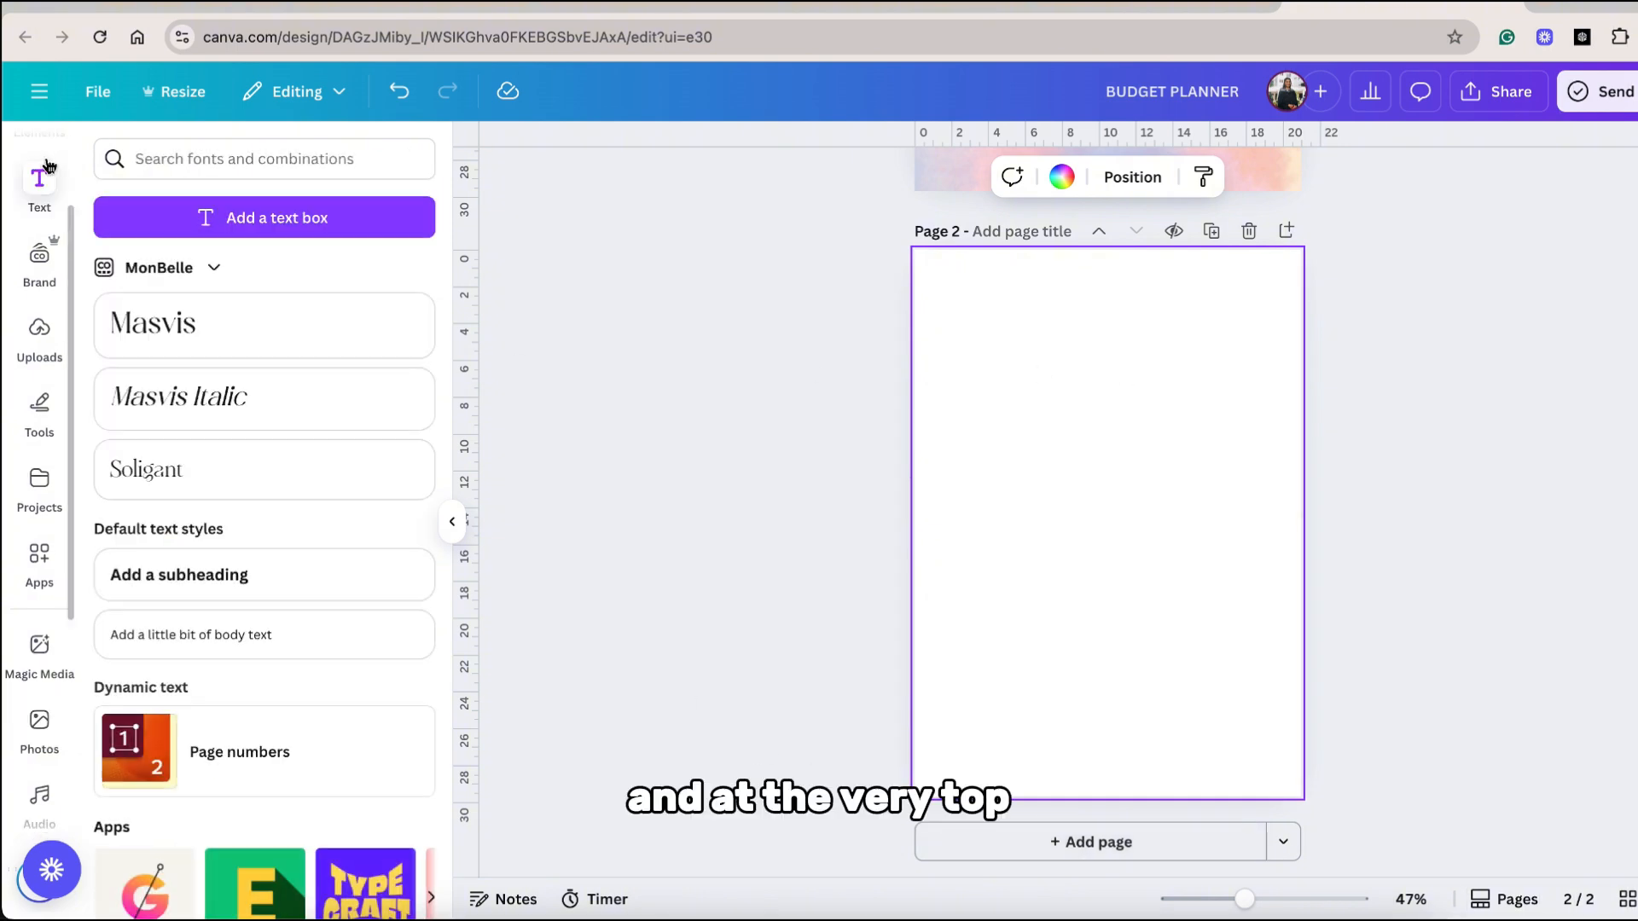
{"action": "left_click", "coordinate": [227, 336]}
{"action": "key", "text": "BackSpace"}
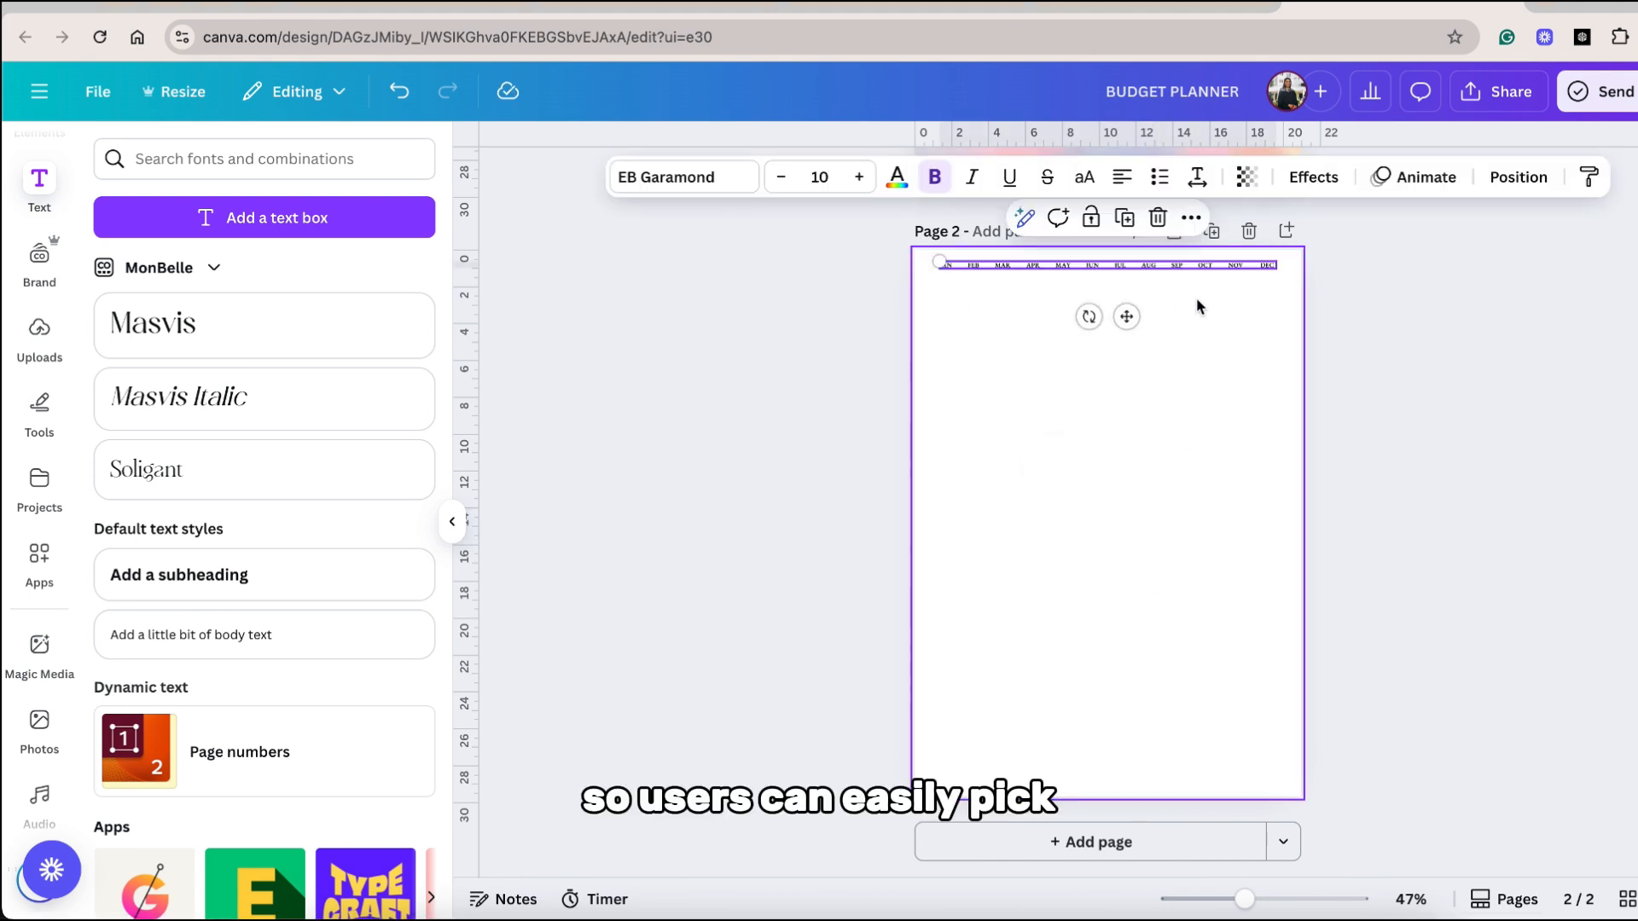
{"action": "left_click", "coordinate": [1199, 300]}
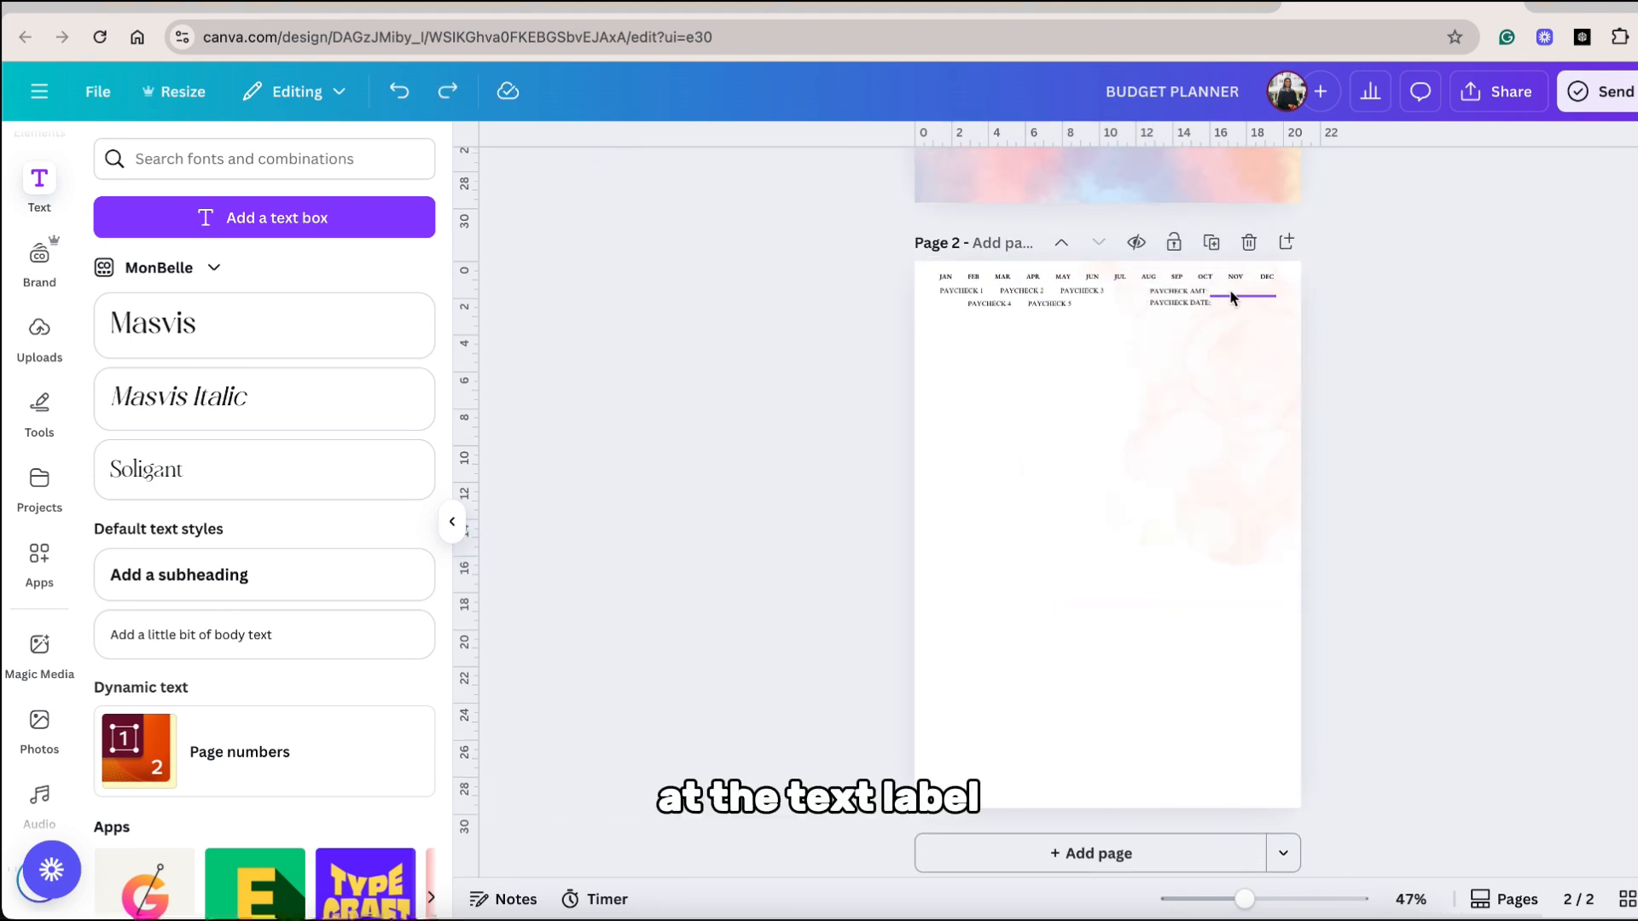
Add INCOME, DATE and AMOUNT headings in Times New Roman size 10 below the paycheck labels, and place a line under them.
{"action": "left_click", "coordinate": [1259, 349]}
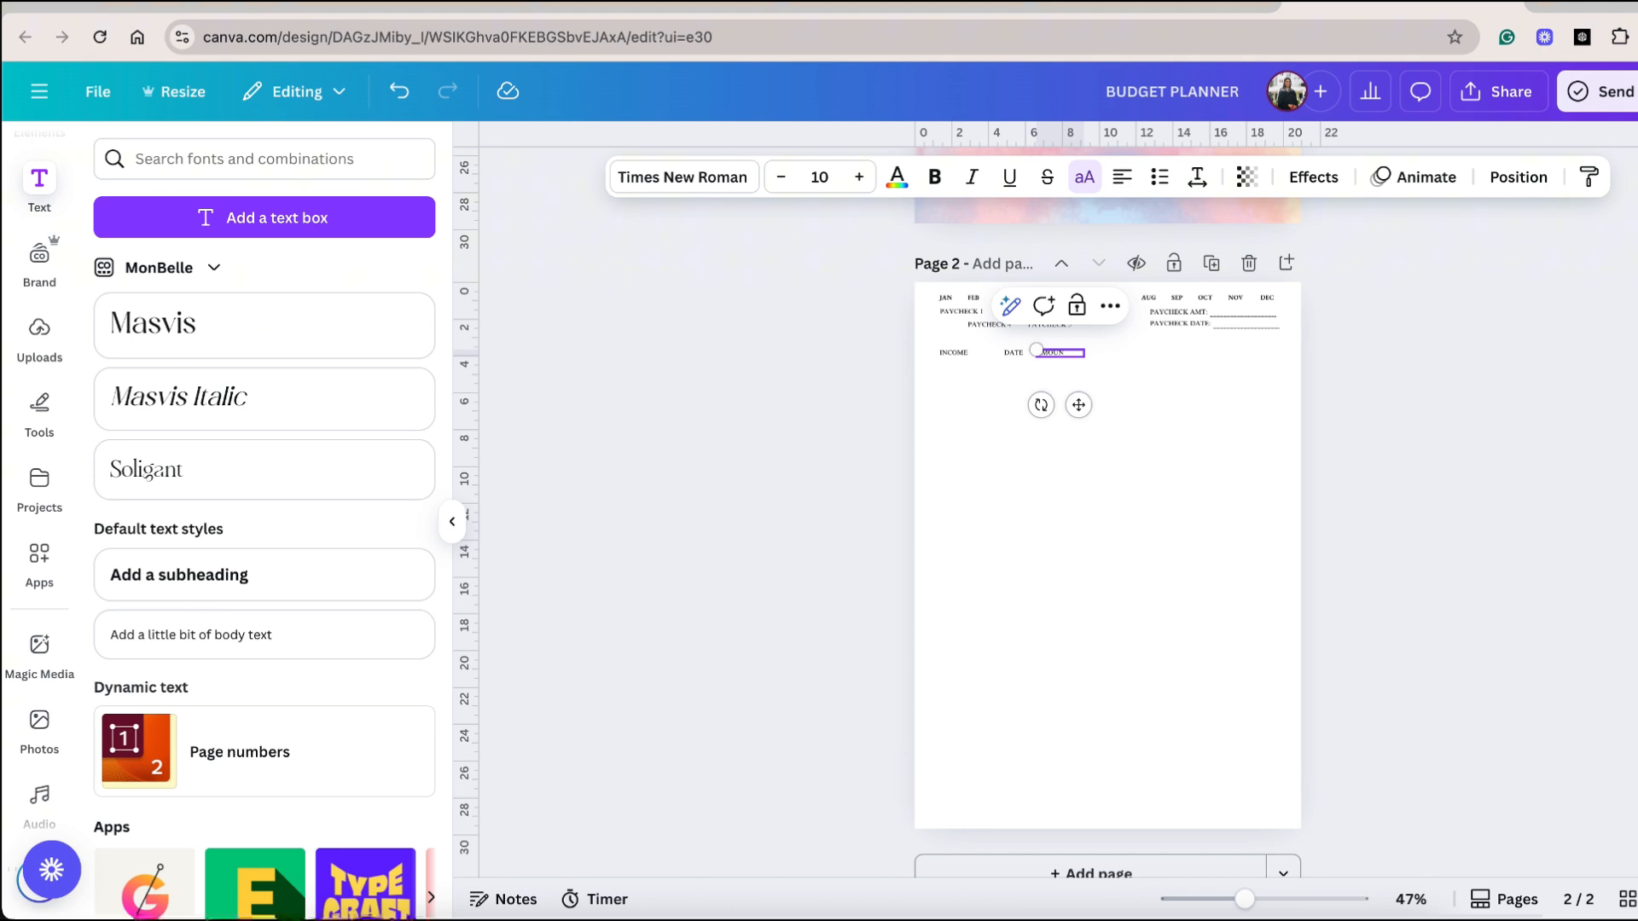
{"action": "left_click", "coordinate": [1066, 435]}
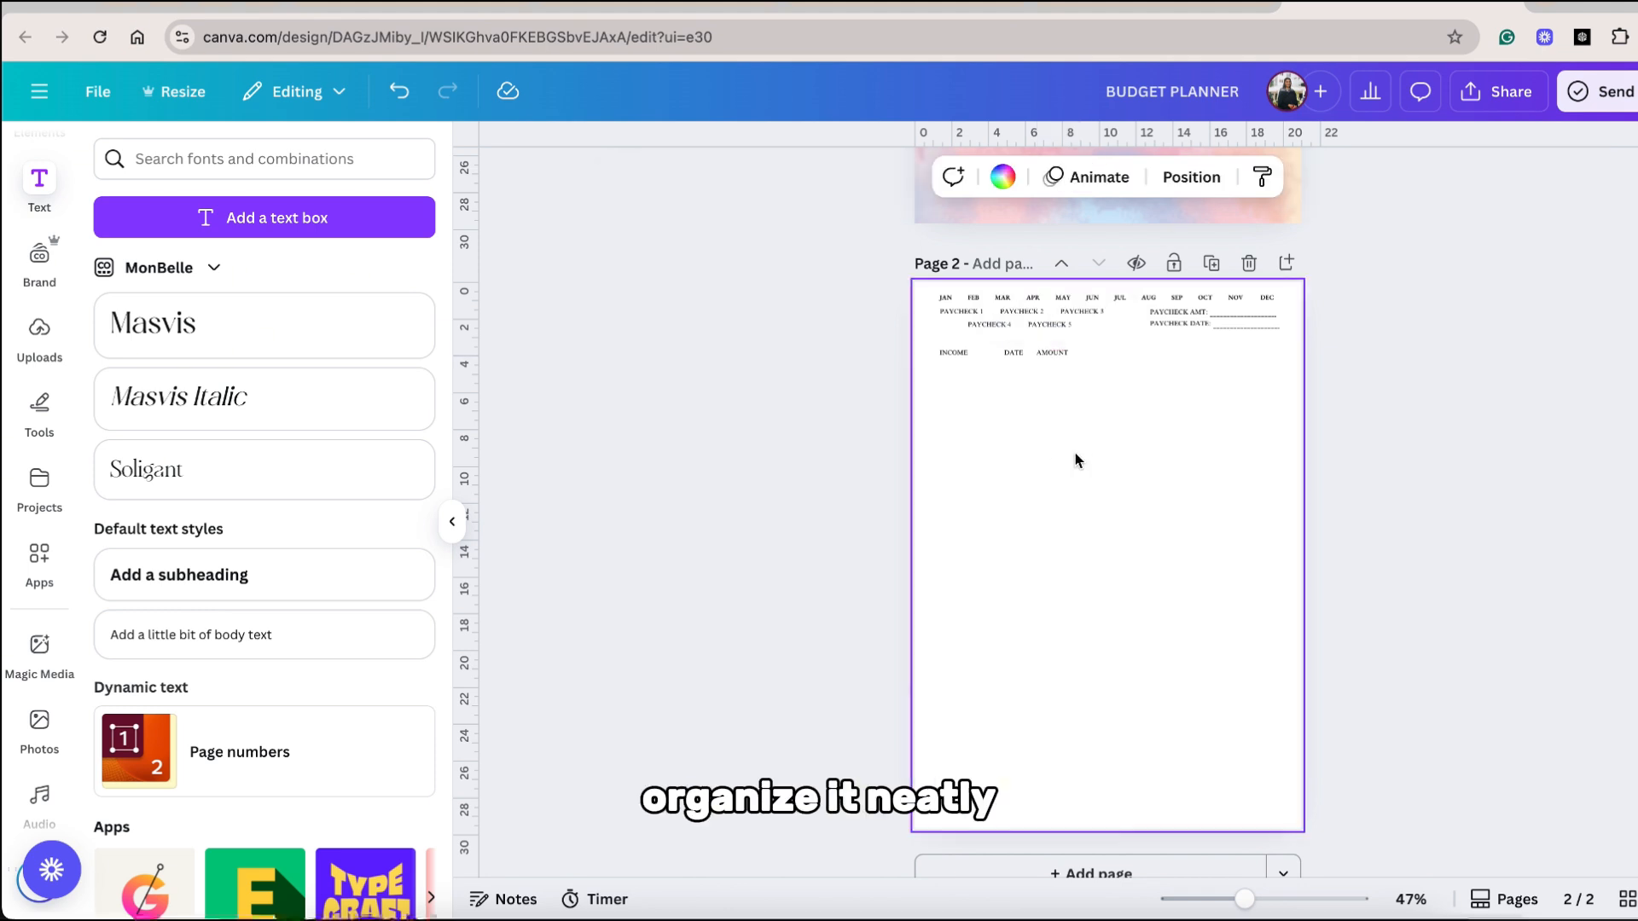
{"action": "left_click", "coordinate": [40, 409]}
{"action": "left_click", "coordinate": [106, 501]}
{"action": "left_click", "coordinate": [175, 453]}
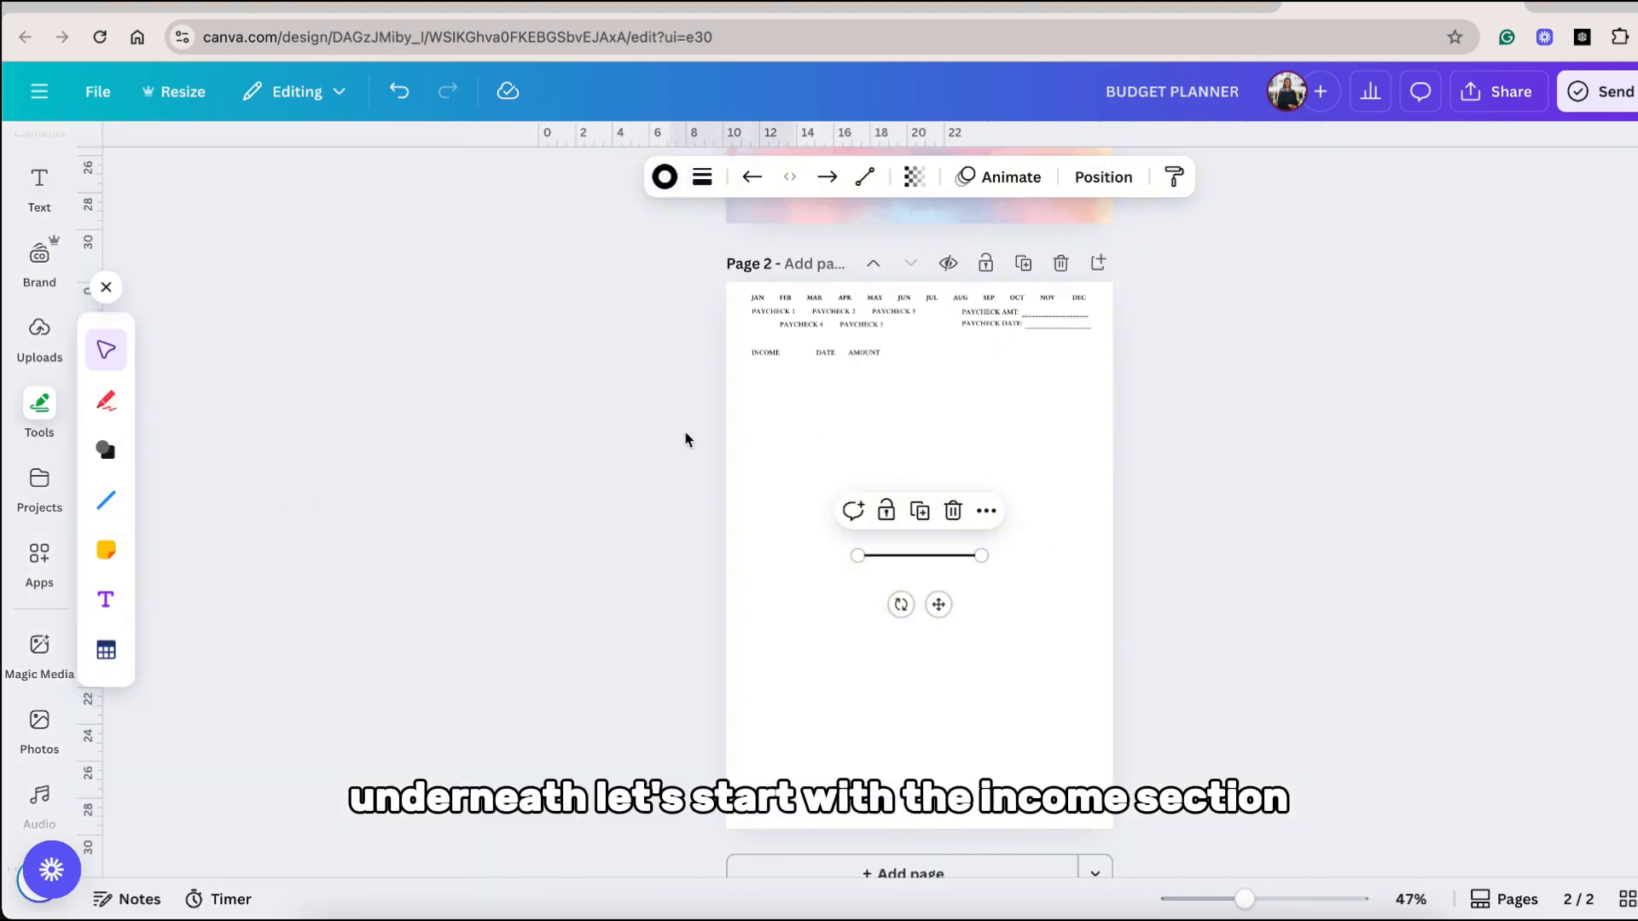
{"action": "left_click_drag", "start_coordinate": [940, 597], "coordinate": [799, 533]}
{"action": "left_click_drag", "start_coordinate": [823, 408], "coordinate": [829, 407]}
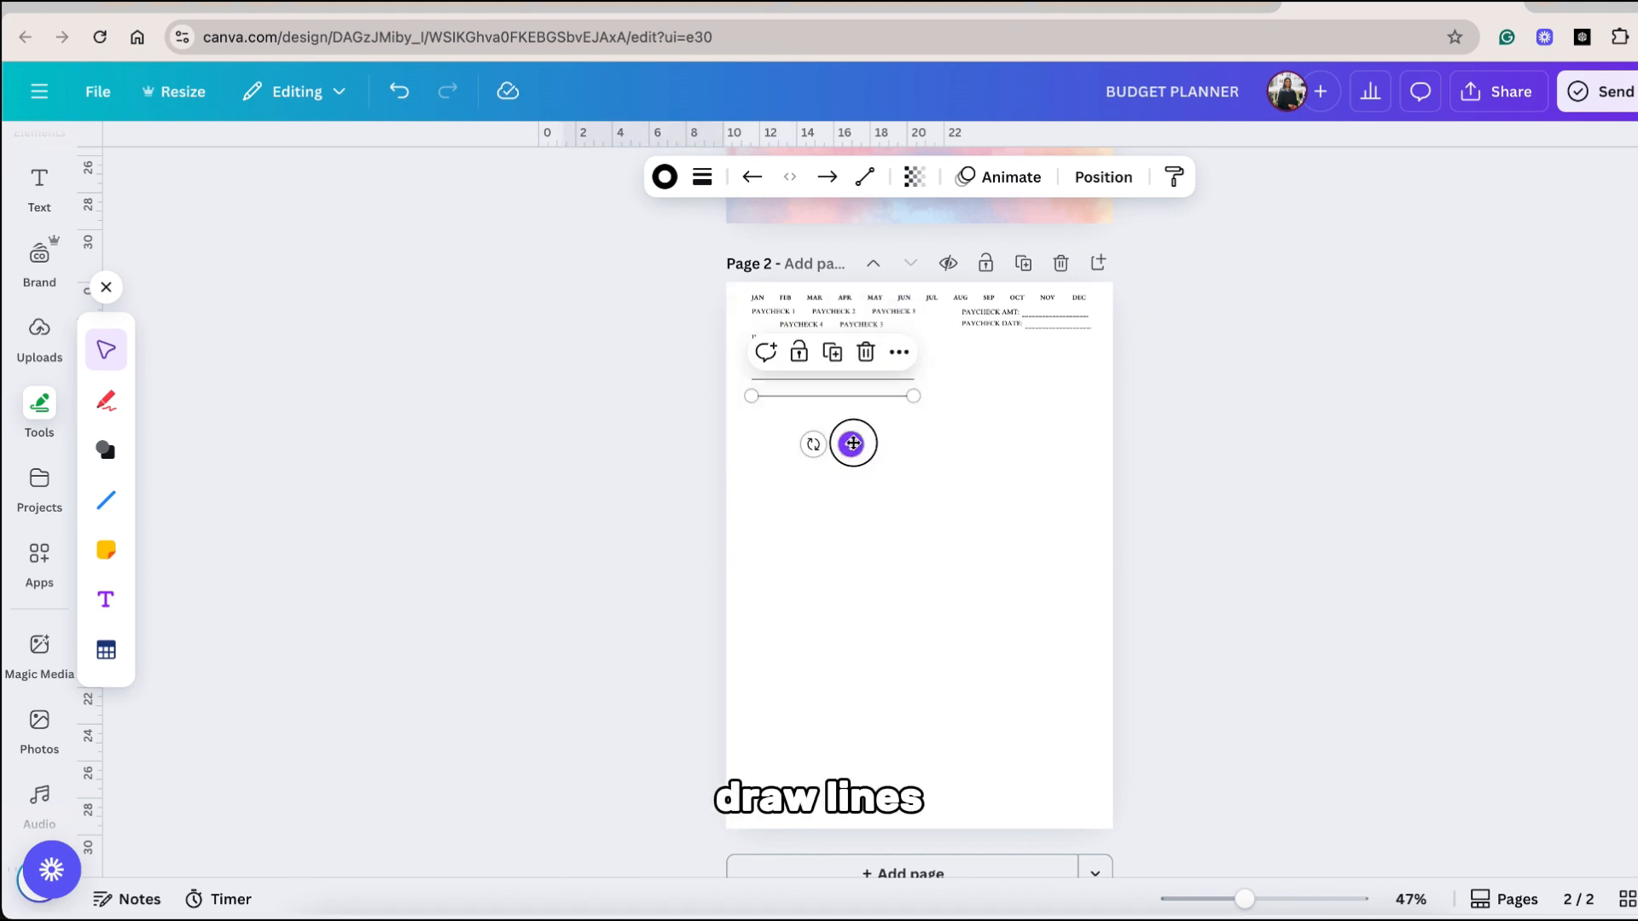
Complete the income table with more row lines, TOTAL EXPECTED, TOTAL ACTUAL and DIFFERENCE labels, column dividers and a pink header band.
{"action": "left_click_drag", "start_coordinate": [852, 443], "coordinate": [854, 479]}
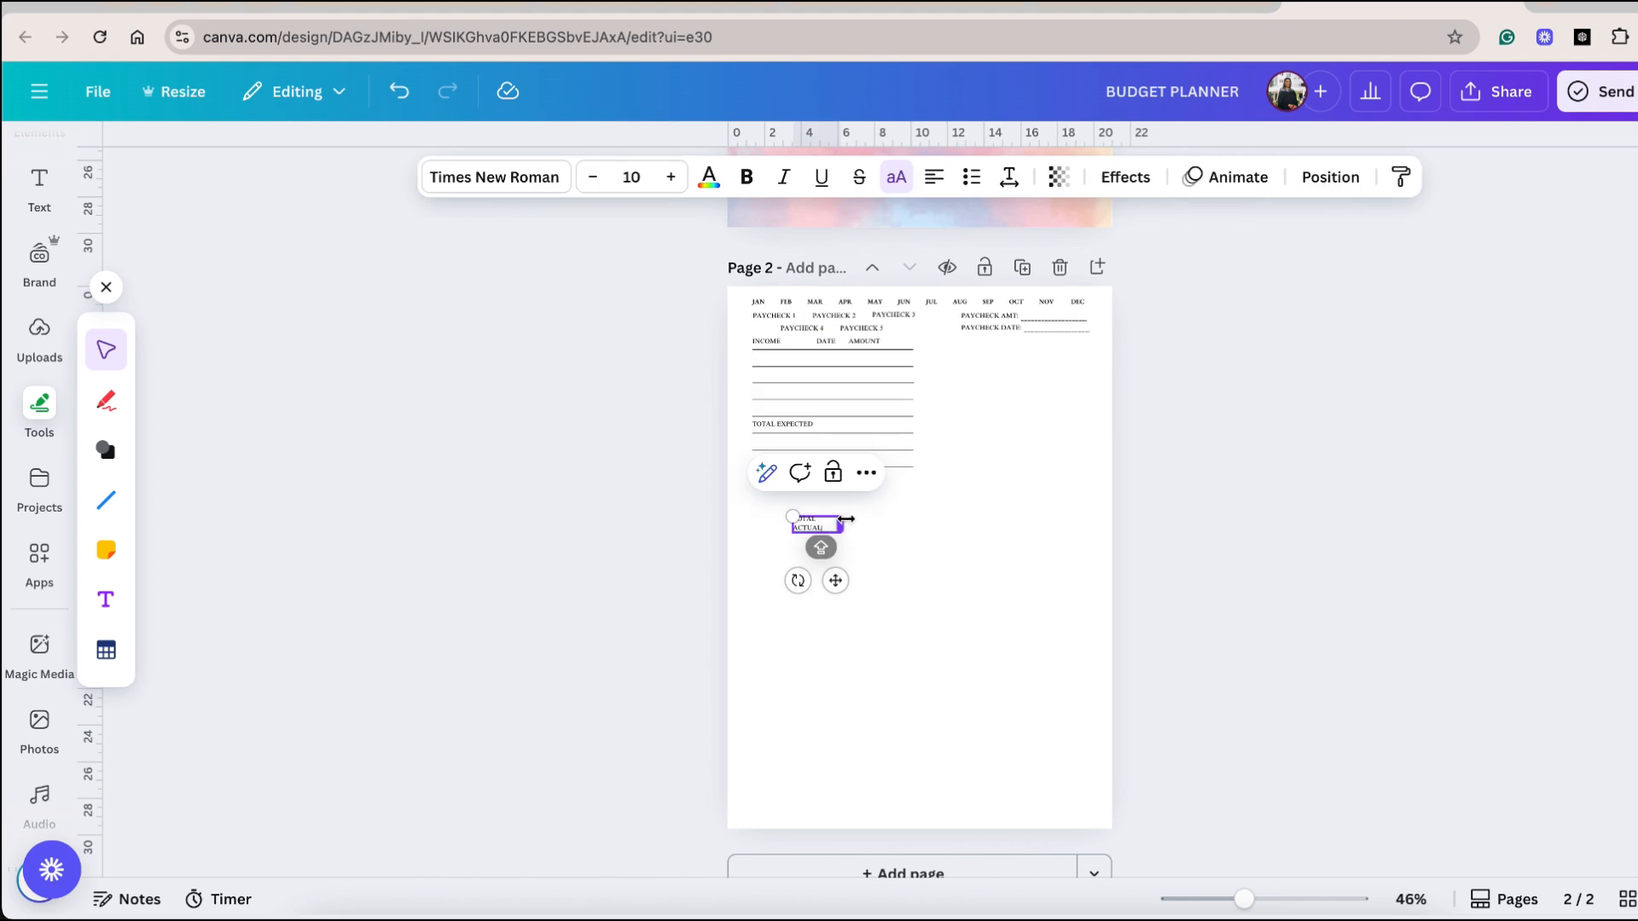
{"action": "mouse_move", "coordinate": [822, 541]}
{"action": "left_mouse_down"}
{"action": "mouse_move", "coordinate": [853, 535]}
{"action": "mouse_move", "coordinate": [817, 527]}
{"action": "mouse_move", "coordinate": [817, 488]}
{"action": "mouse_move", "coordinate": [819, 548]}
{"action": "left_mouse_up"}
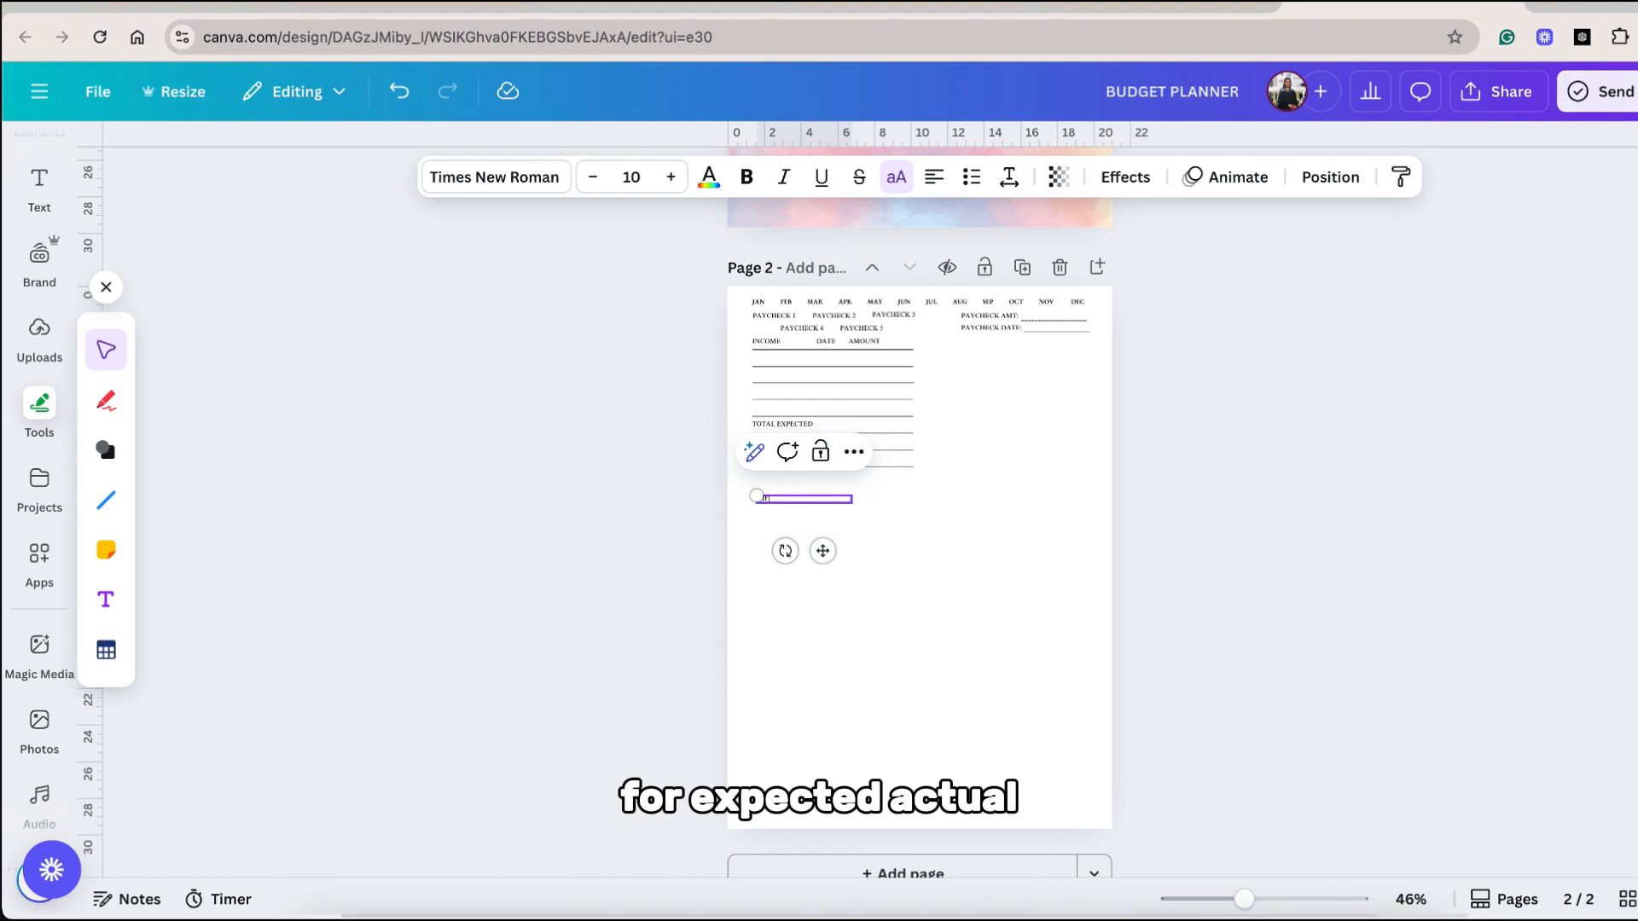
{"action": "left_click_drag", "start_coordinate": [822, 550], "coordinate": [819, 510]}
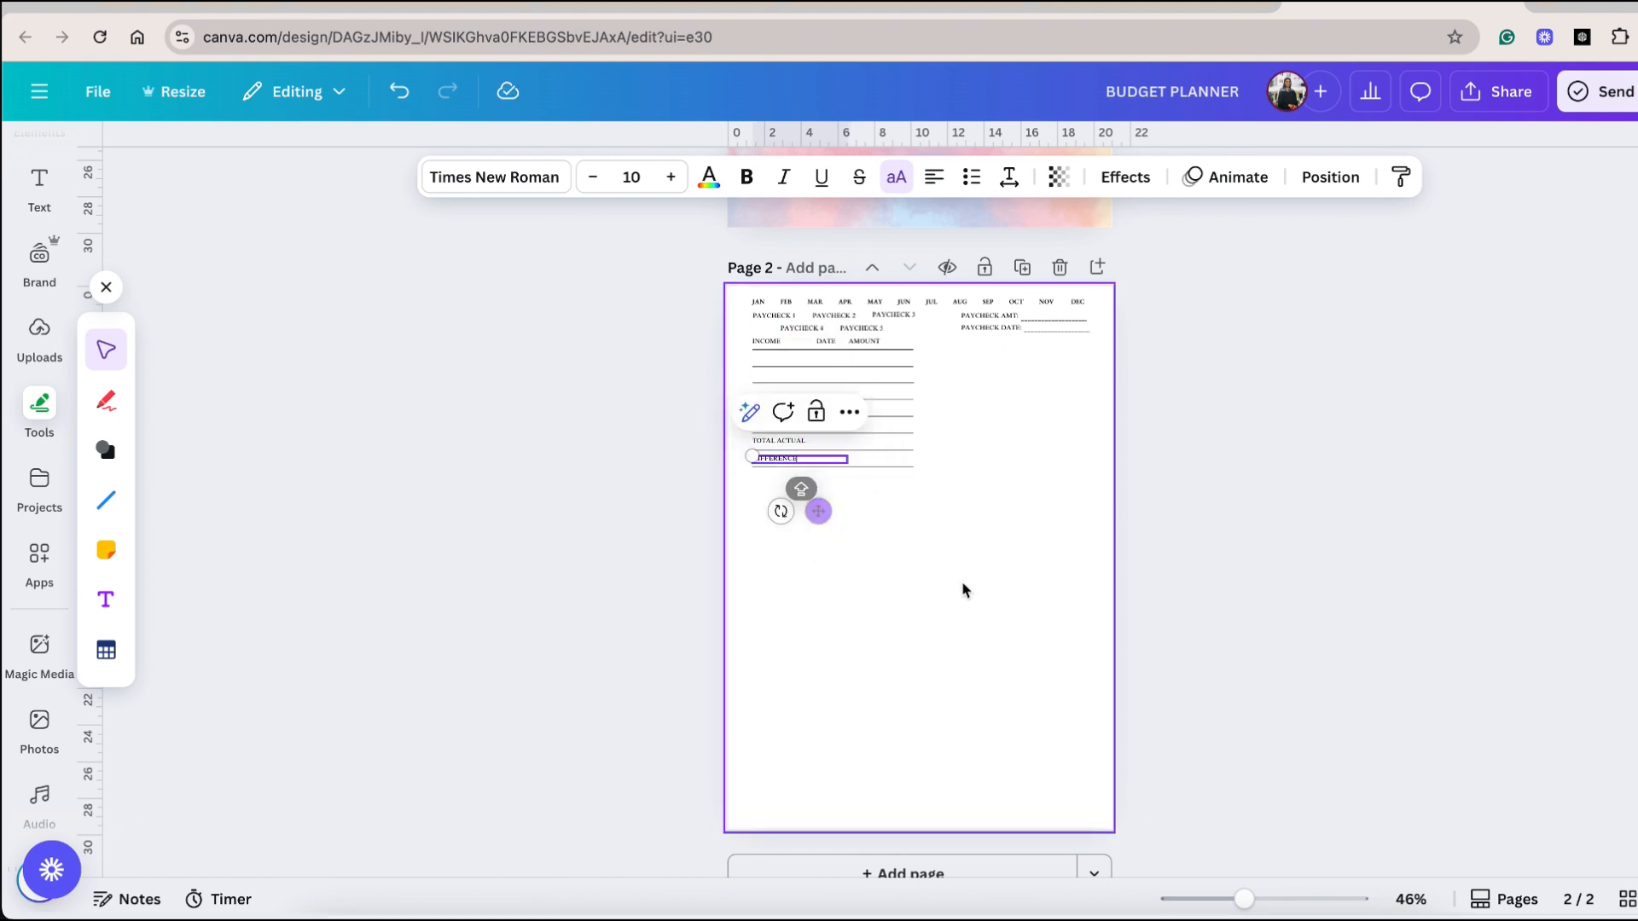
{"action": "left_click", "coordinate": [976, 602]}
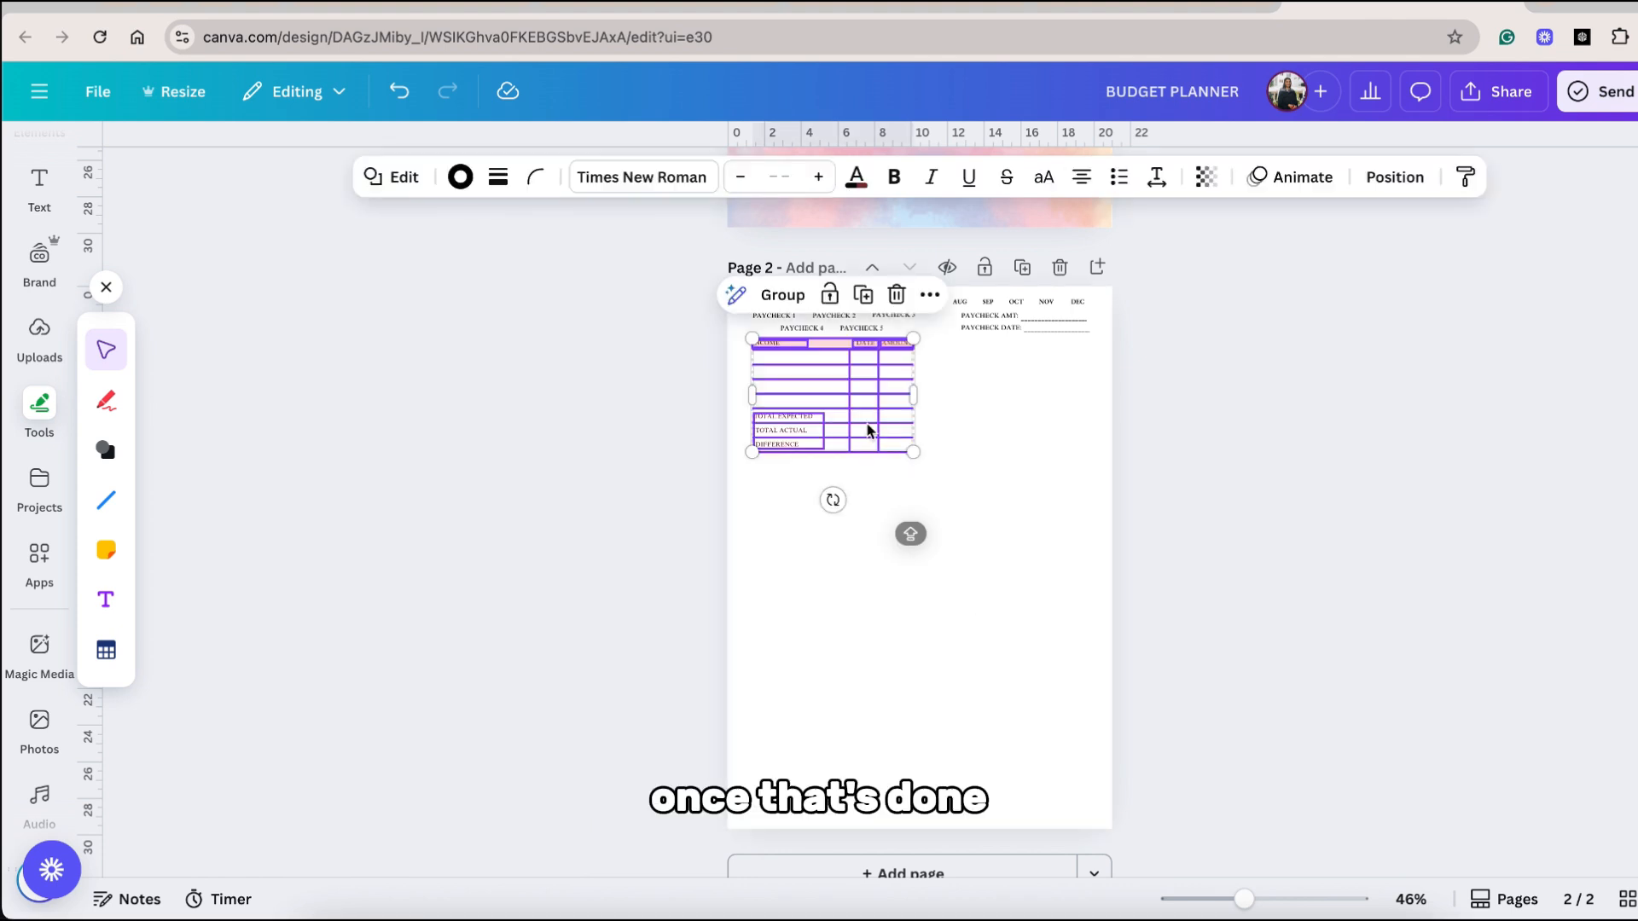
Try to duplicate the income table directly beneath the original and select the copy's INCOME heading.
{"action": "left_click_drag", "start_coordinate": [826, 389], "coordinate": [827, 519]}
{"action": "left_click", "coordinate": [787, 483]}
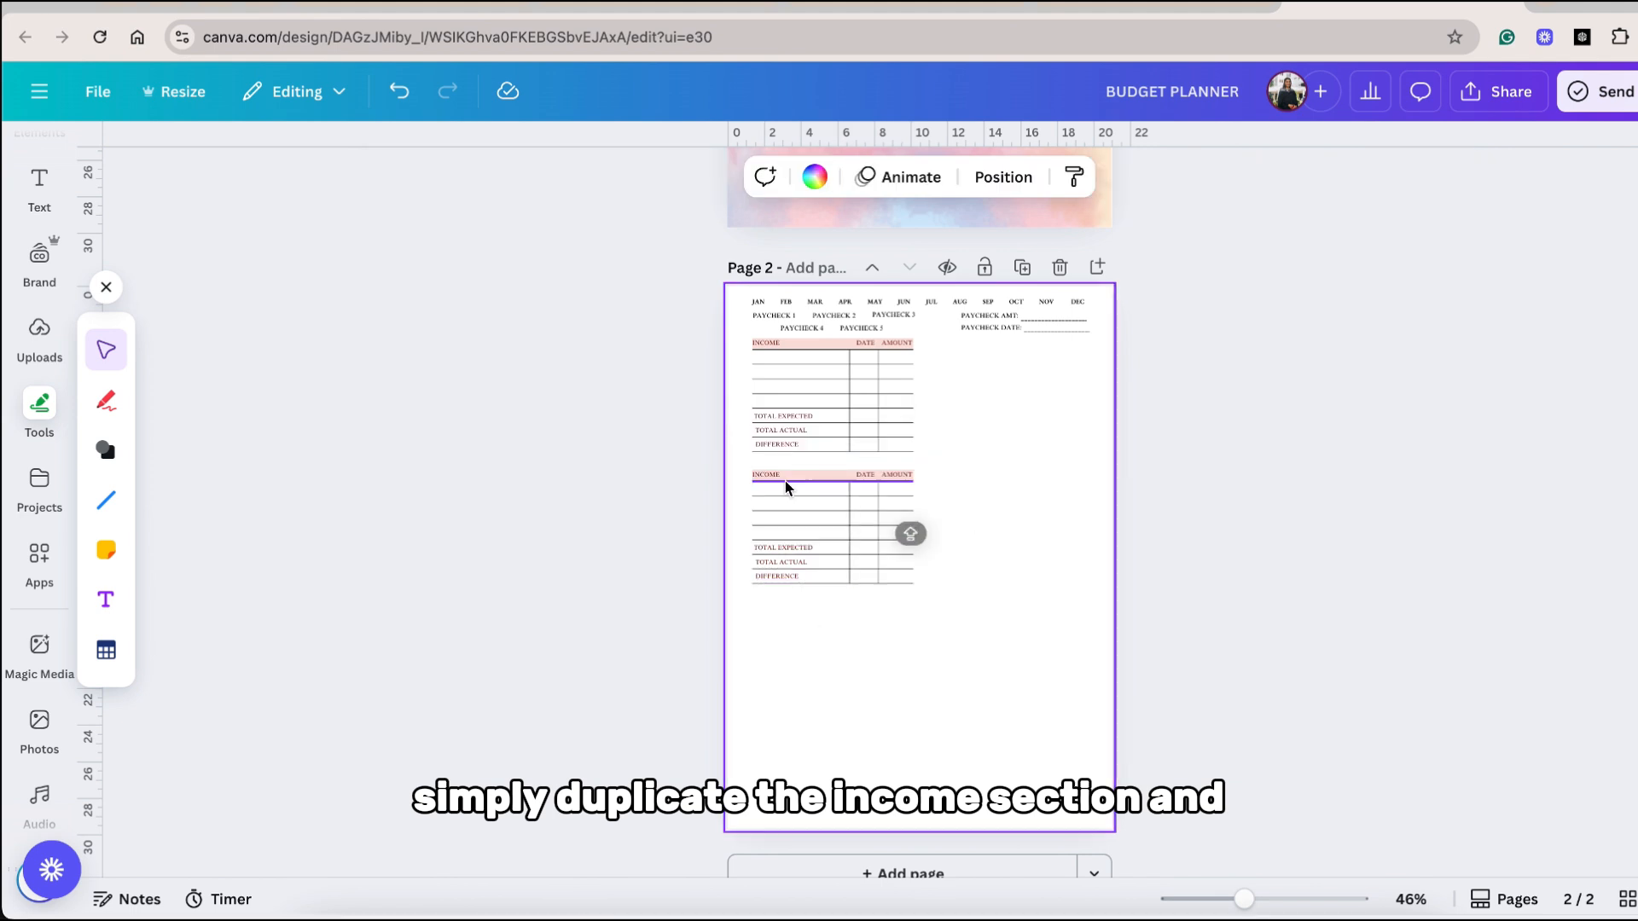
{"action": "left_click", "coordinate": [766, 481]}
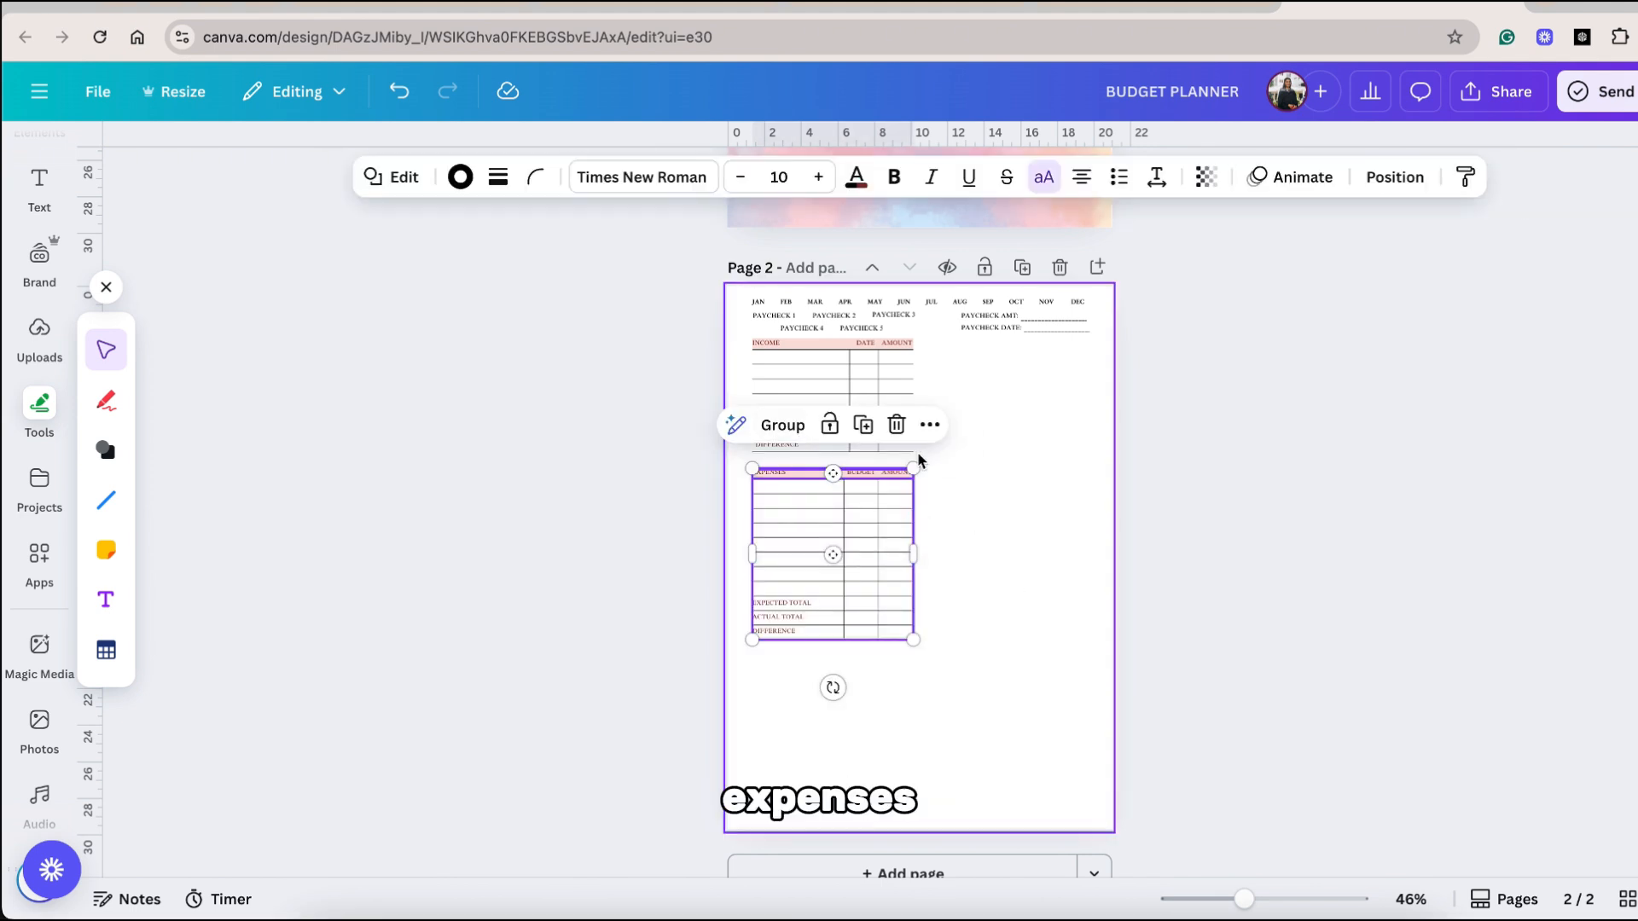
Build EXPENSES, DEBT, SAVINGS, SINKING FUNDS and BILLS tables in the income table's style, with pink header bands and their own column and total labels.
{"action": "left_click", "coordinate": [782, 425]}
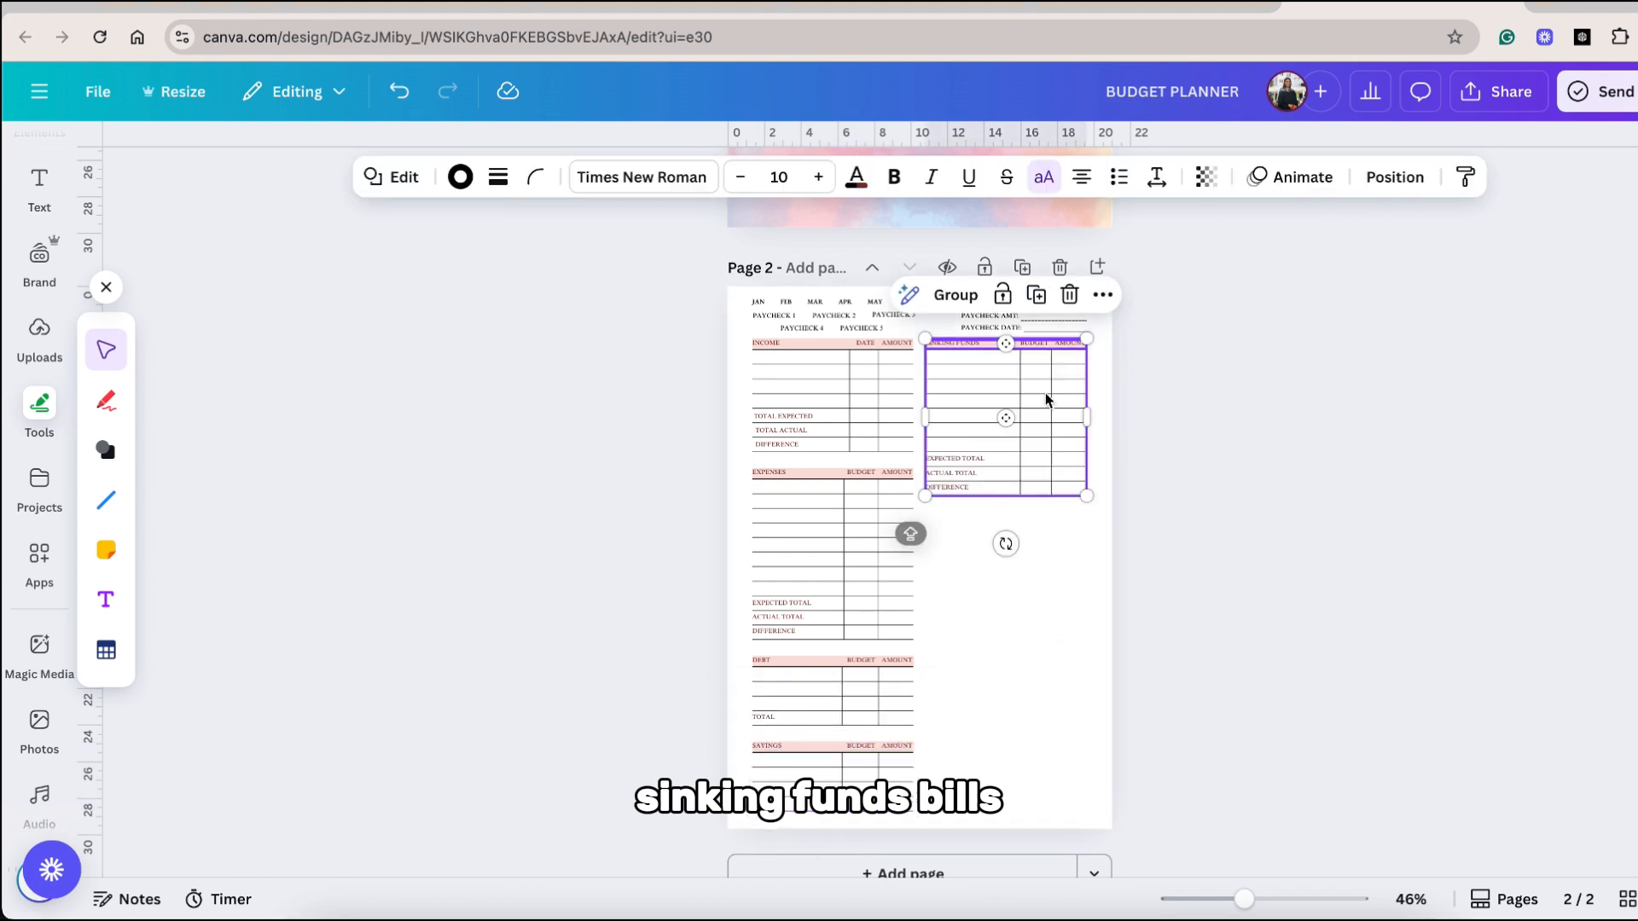
{"action": "left_click", "coordinate": [1232, 247]}
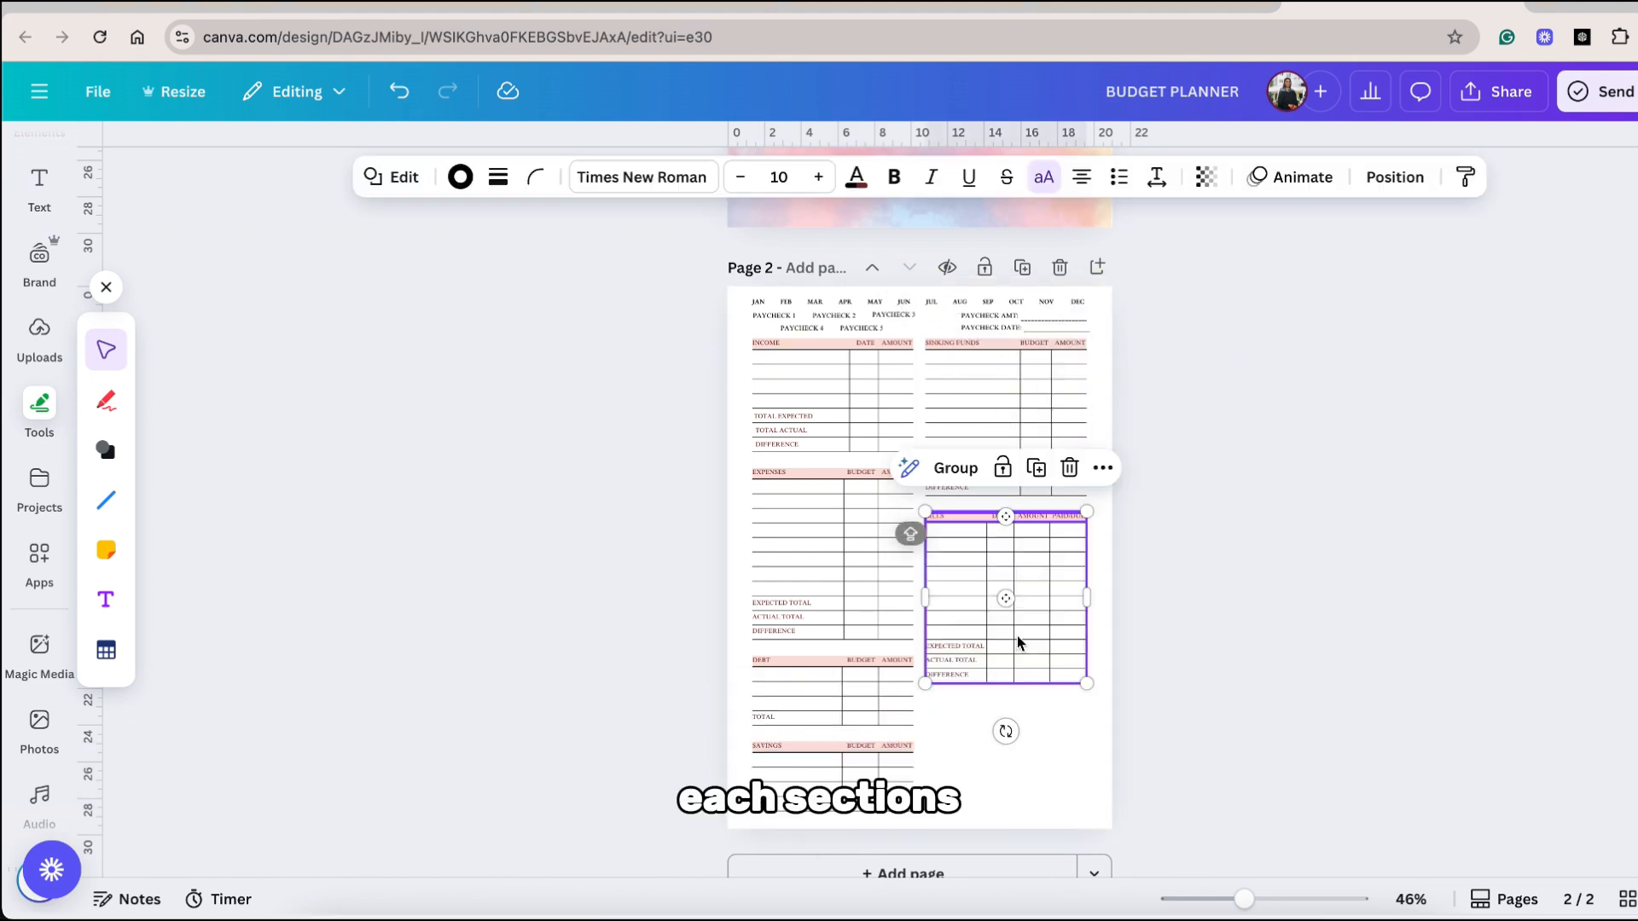
{"action": "key", "text": "ctrl+g"}
{"action": "left_click", "coordinate": [1100, 655]}
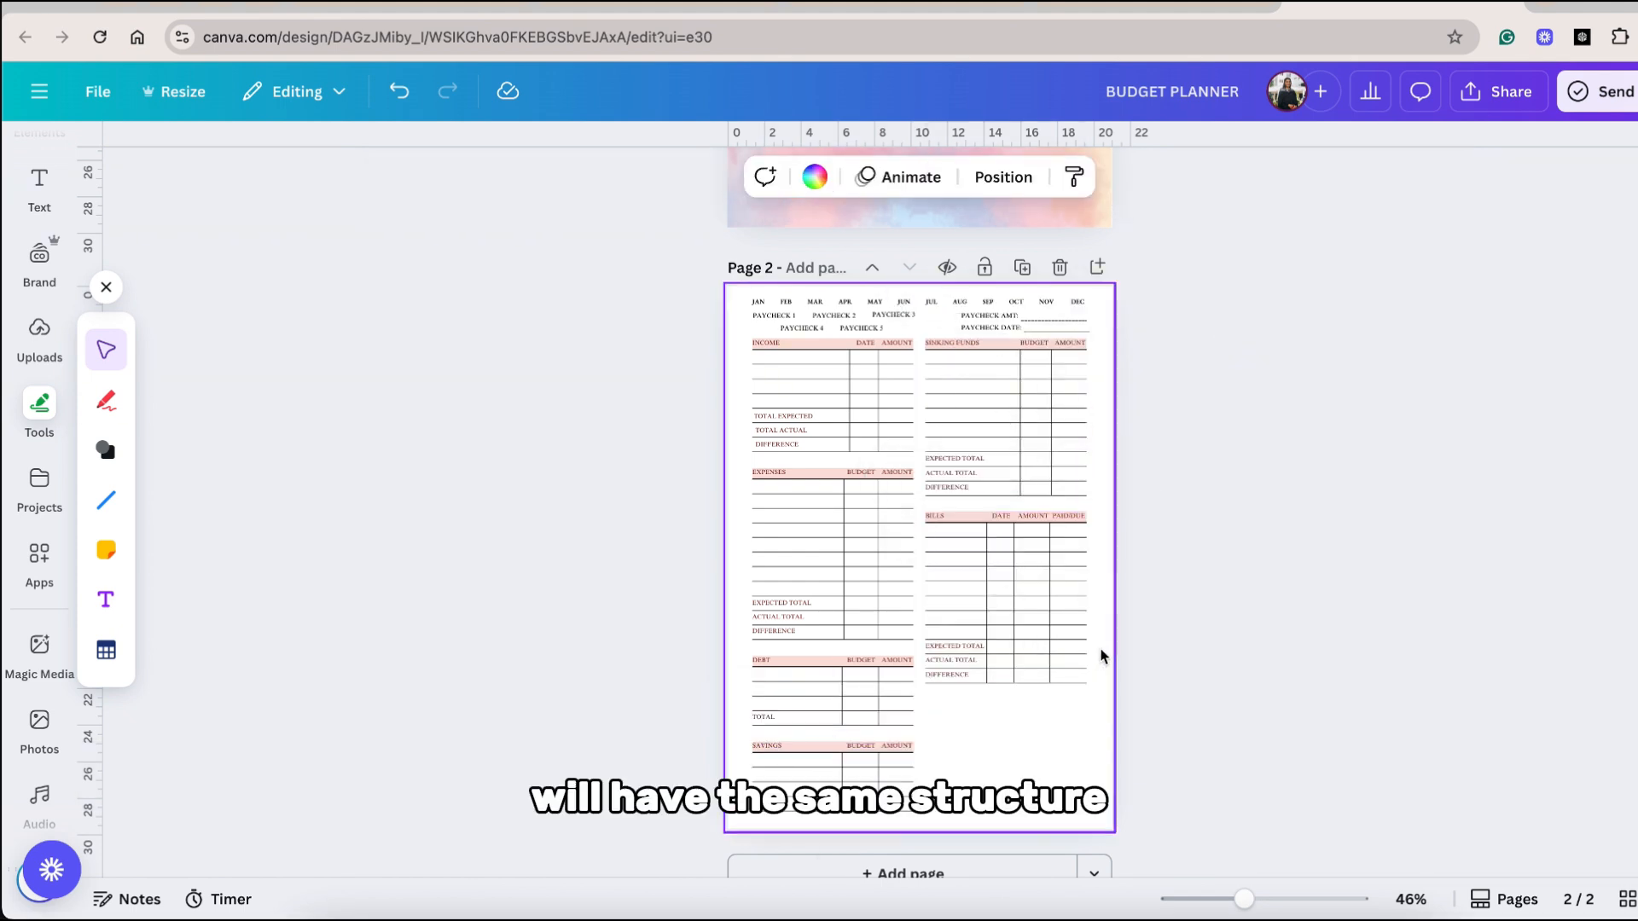
Add a SUMMARY table below the bills with GOALS, ACTUAL and DIFF columns and rows for income, savings, bills, debt, sinking funds, expenses and REMAINING.
{"action": "left_click", "coordinate": [1002, 656]}
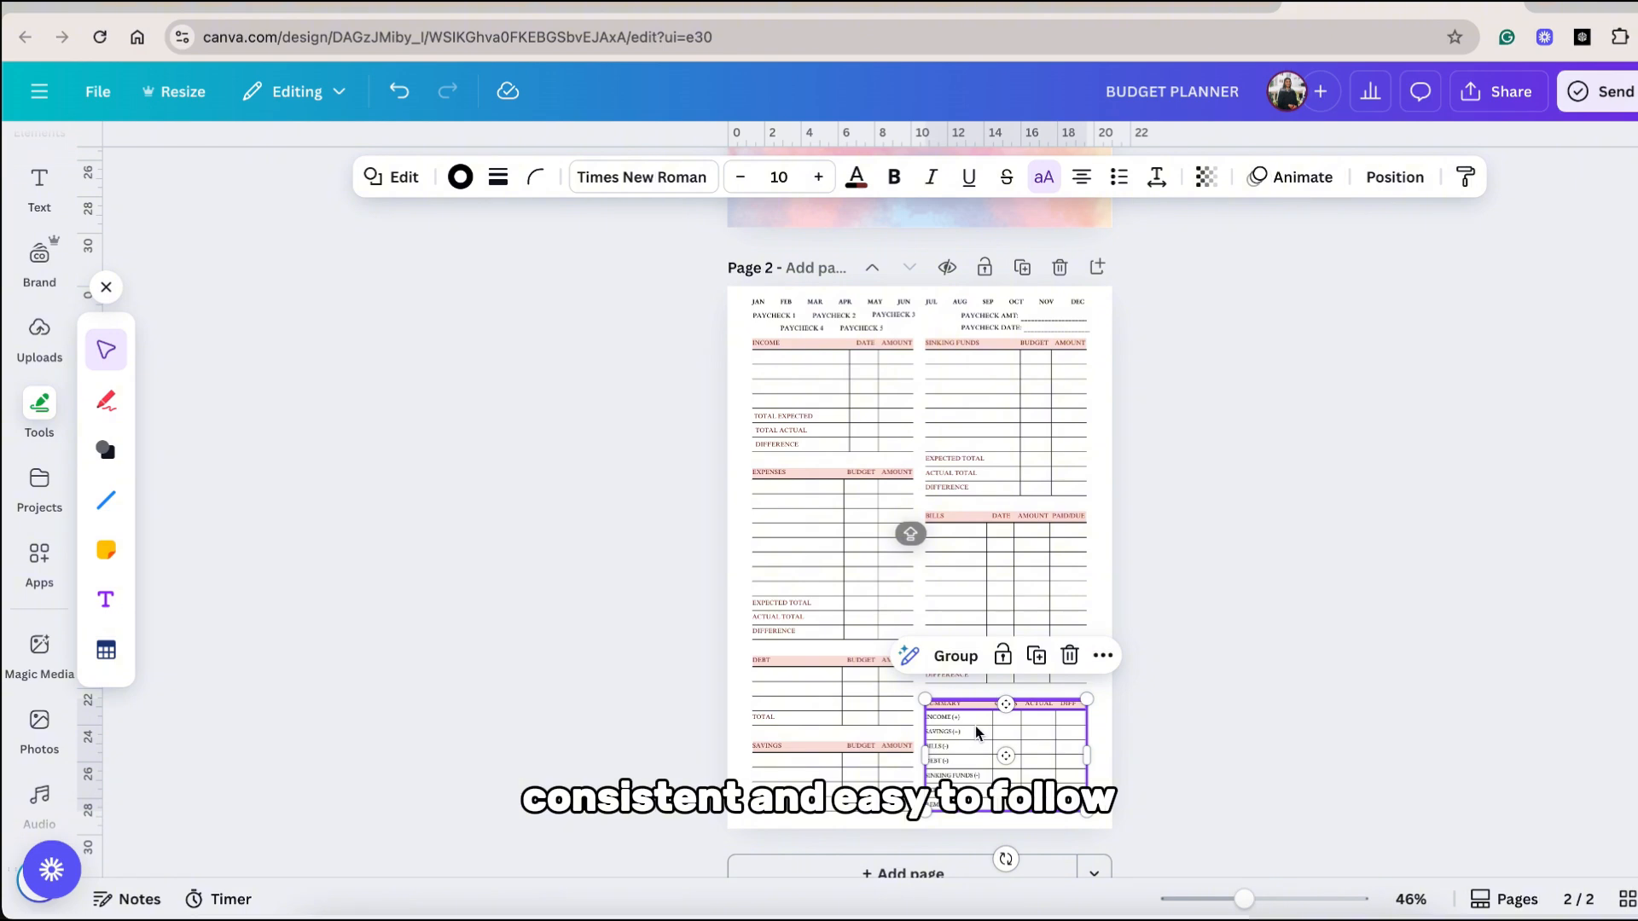
{"action": "left_click", "coordinate": [1145, 770]}
{"action": "scroll", "coordinate": [1146, 771], "scroll_direction": "up", "scroll_amount": 1}
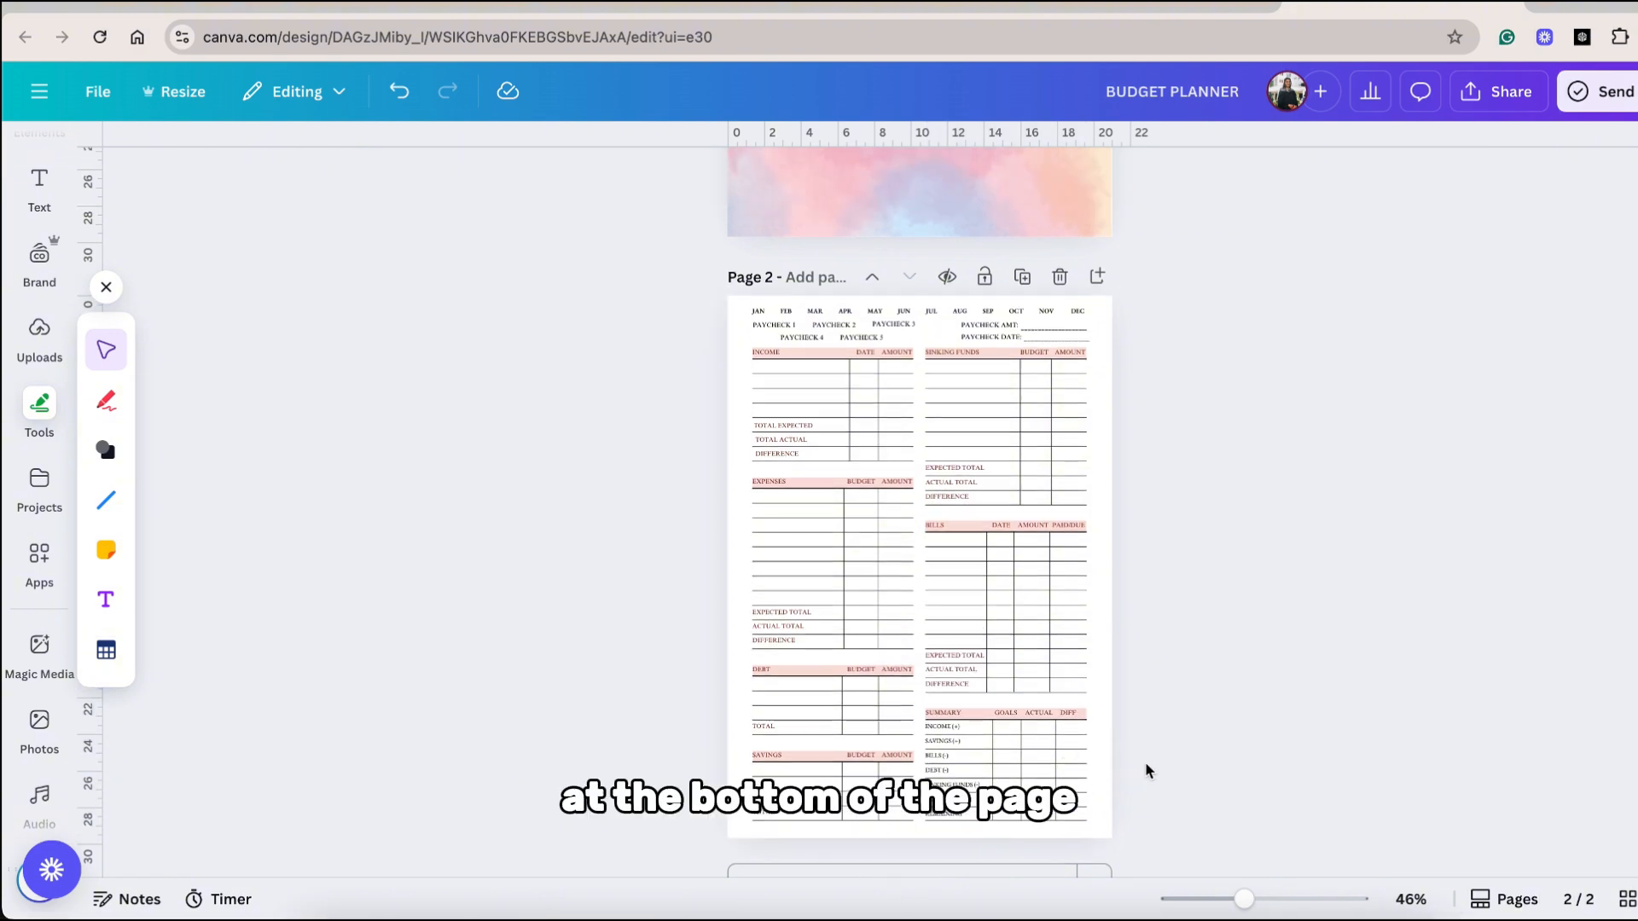
{"action": "scroll", "coordinate": [985, 370], "scroll_direction": "down", "scroll_amount": 1}
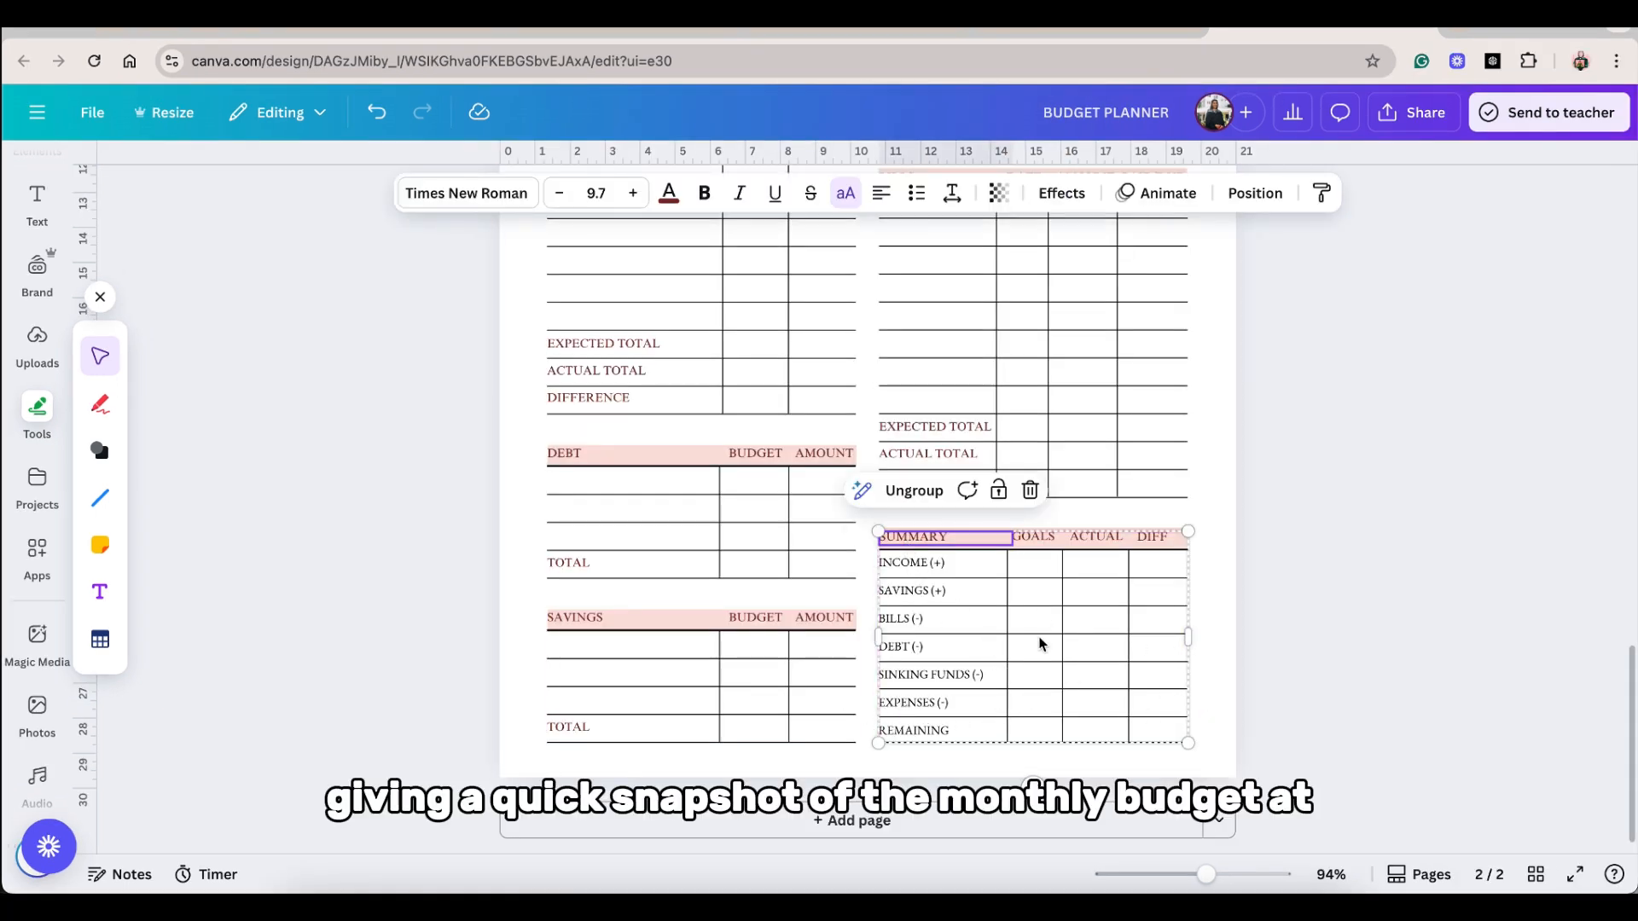
{"action": "left_click", "coordinate": [1262, 647]}
{"action": "scroll", "coordinate": [1219, 642], "scroll_direction": "down", "scroll_amount": 5}
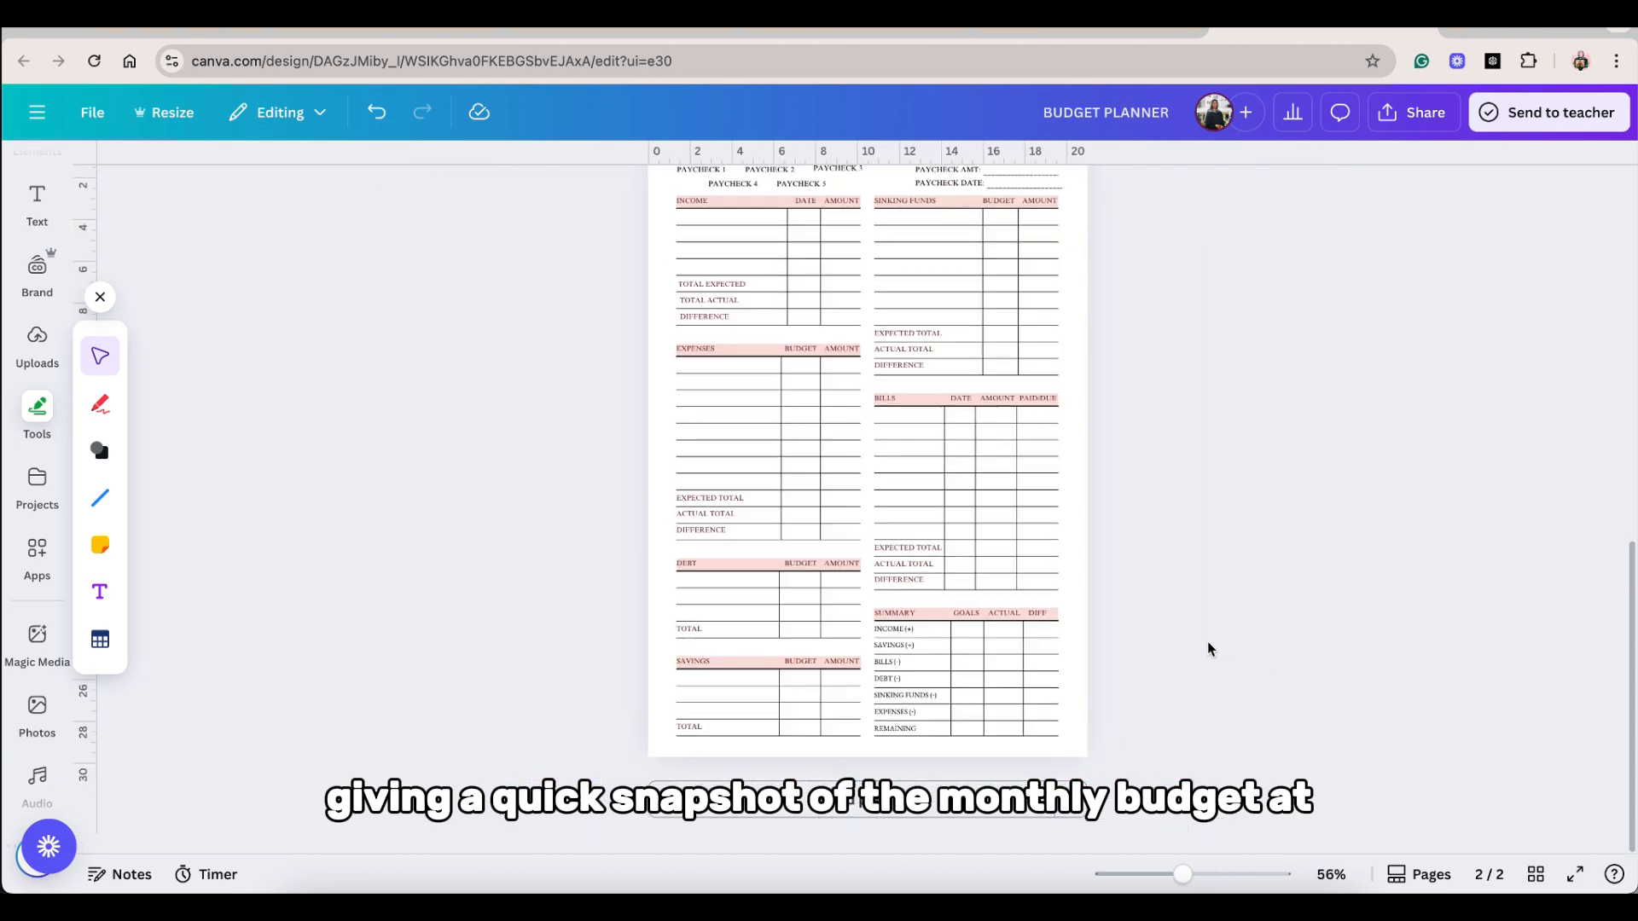
{"action": "scroll", "coordinate": [1082, 576], "scroll_direction": "up", "scroll_amount": 1}
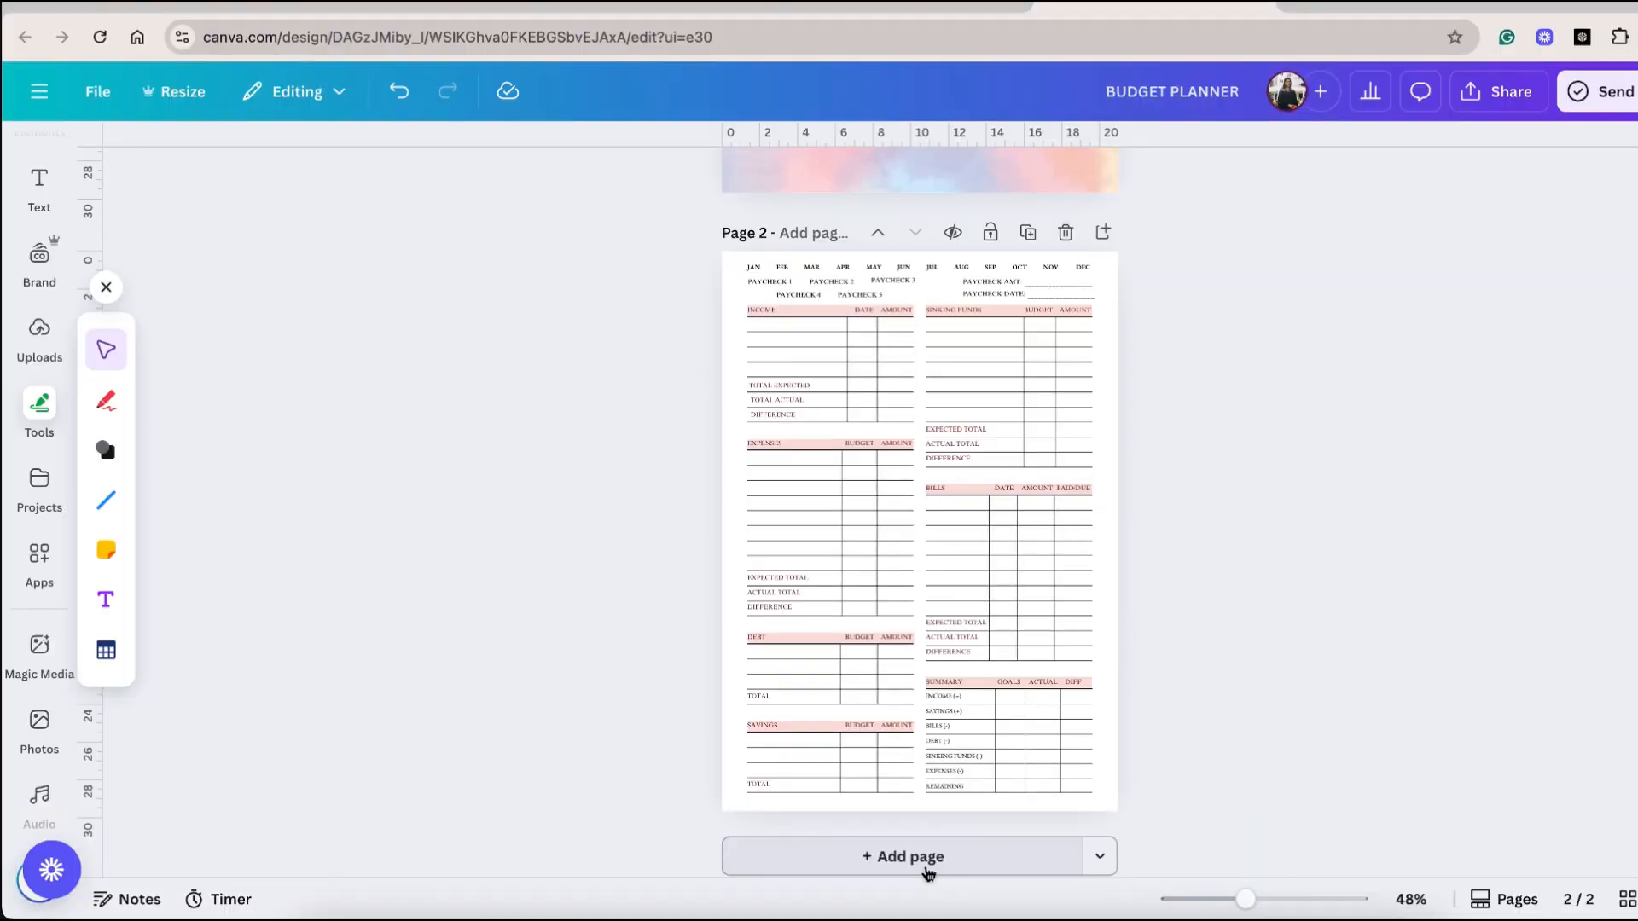
Add a third page with a January Overview title, a JAN to DEC row with JAN highlighted pink, and a calendar icon.
{"action": "left_click", "coordinate": [928, 856]}
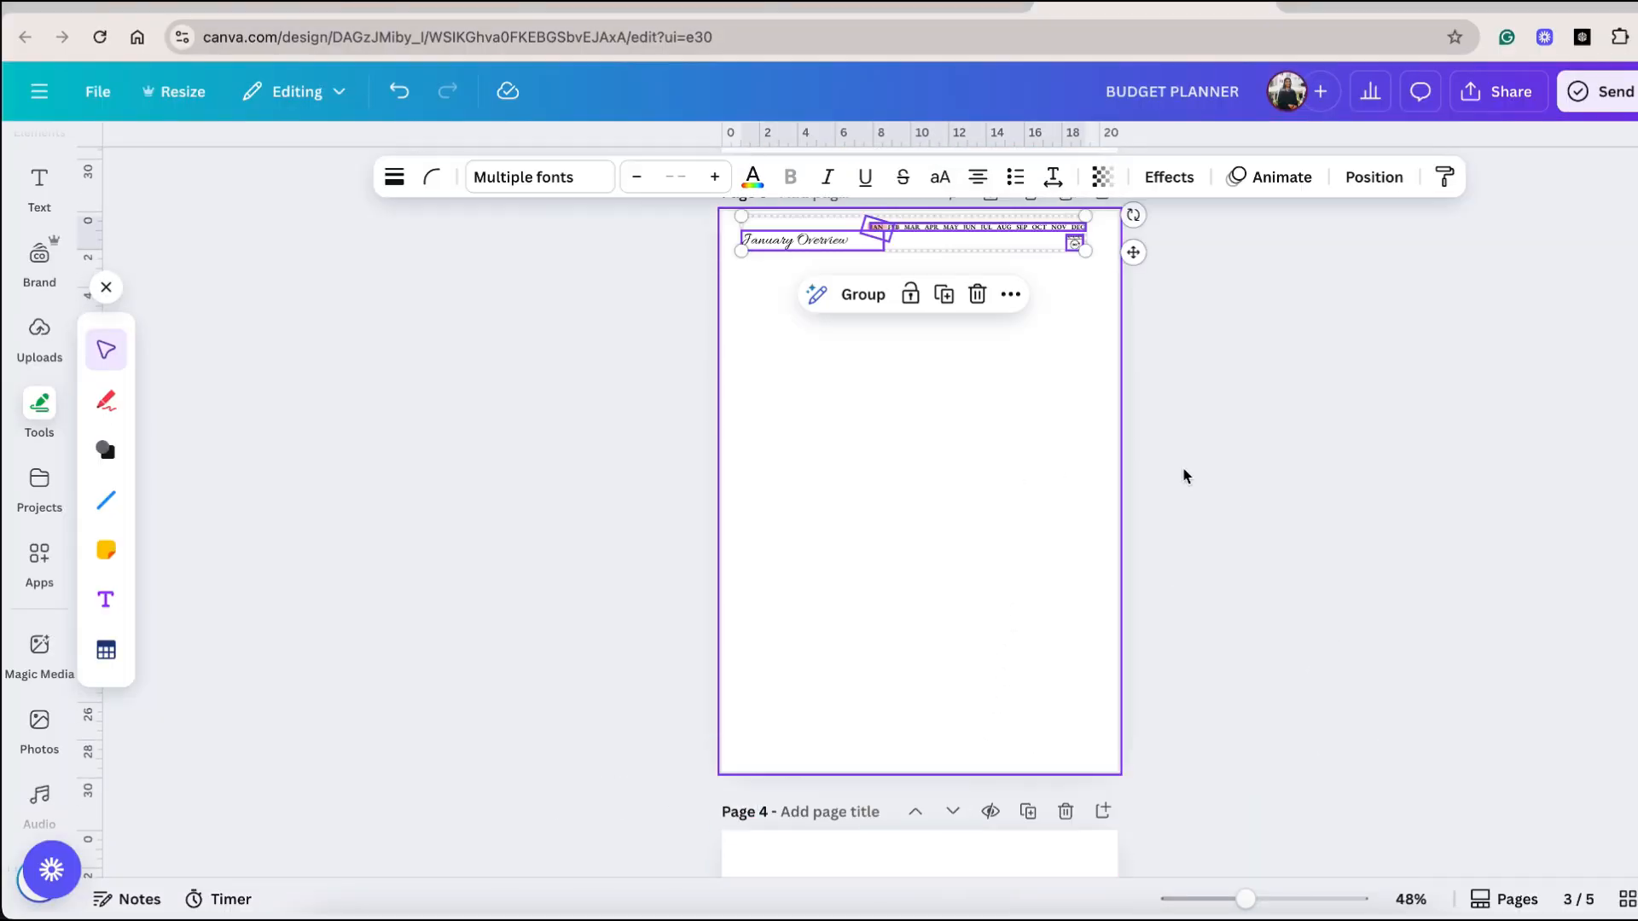
{"action": "left_click", "coordinate": [1227, 469]}
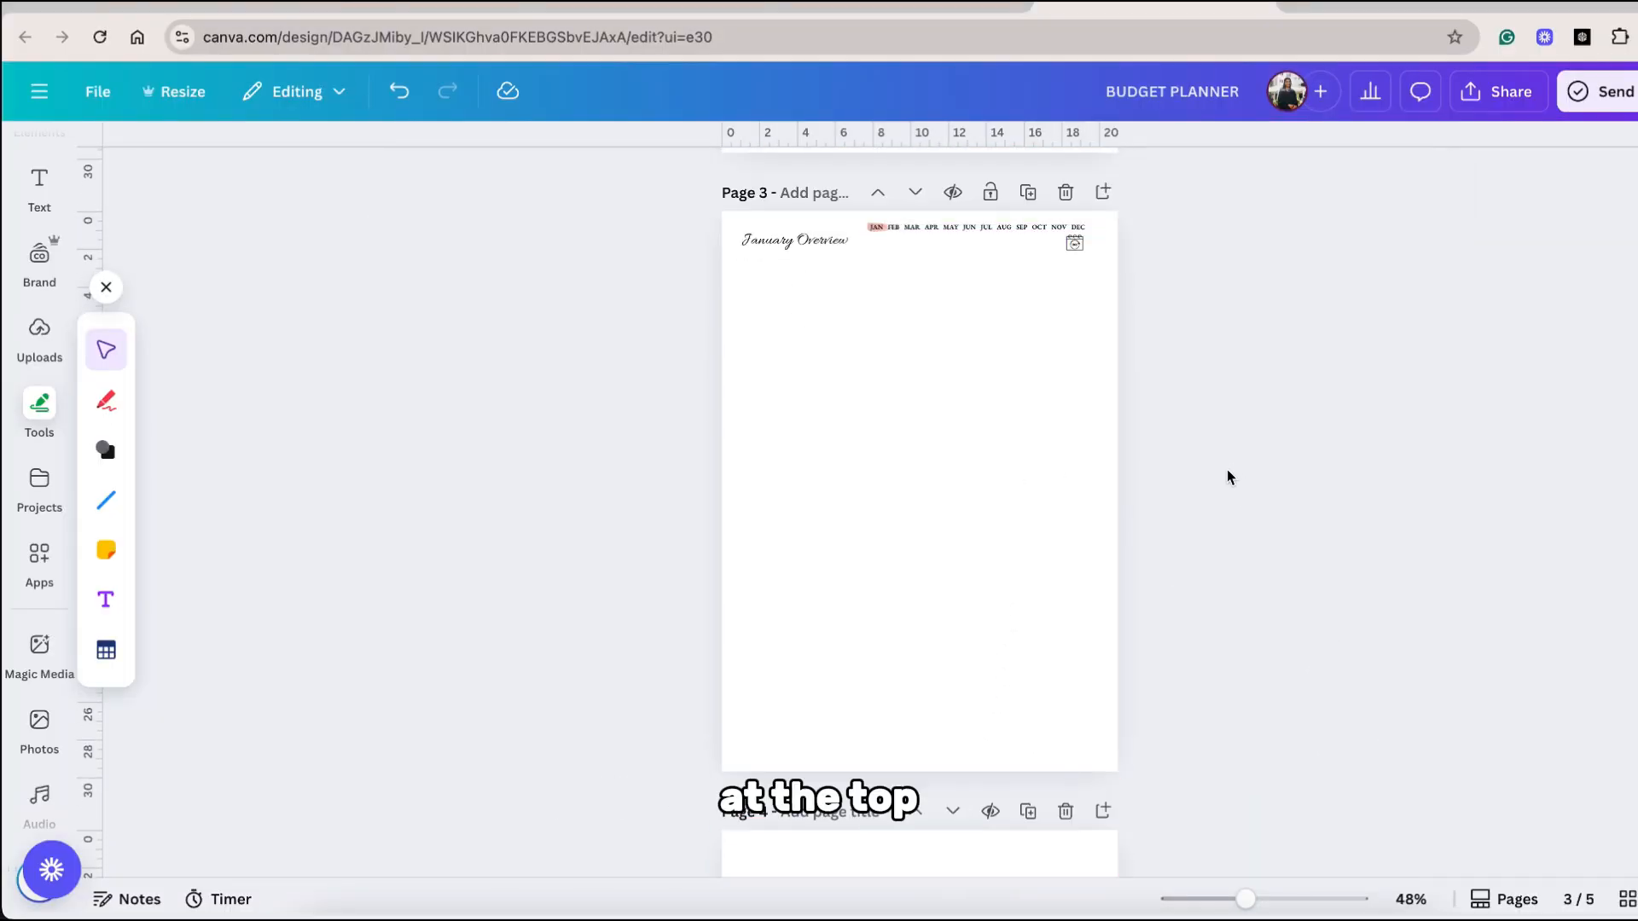
Add MAIN FINANCIAL GOAL, INCOME GOAL, SAVINGS GOAL, SAVING BALANCE, DEBT PAYOFF GOAL and DEBT BALANCE labels in Times New Roman size 10, separated by horizontal lines.
{"action": "left_click", "coordinate": [106, 499]}
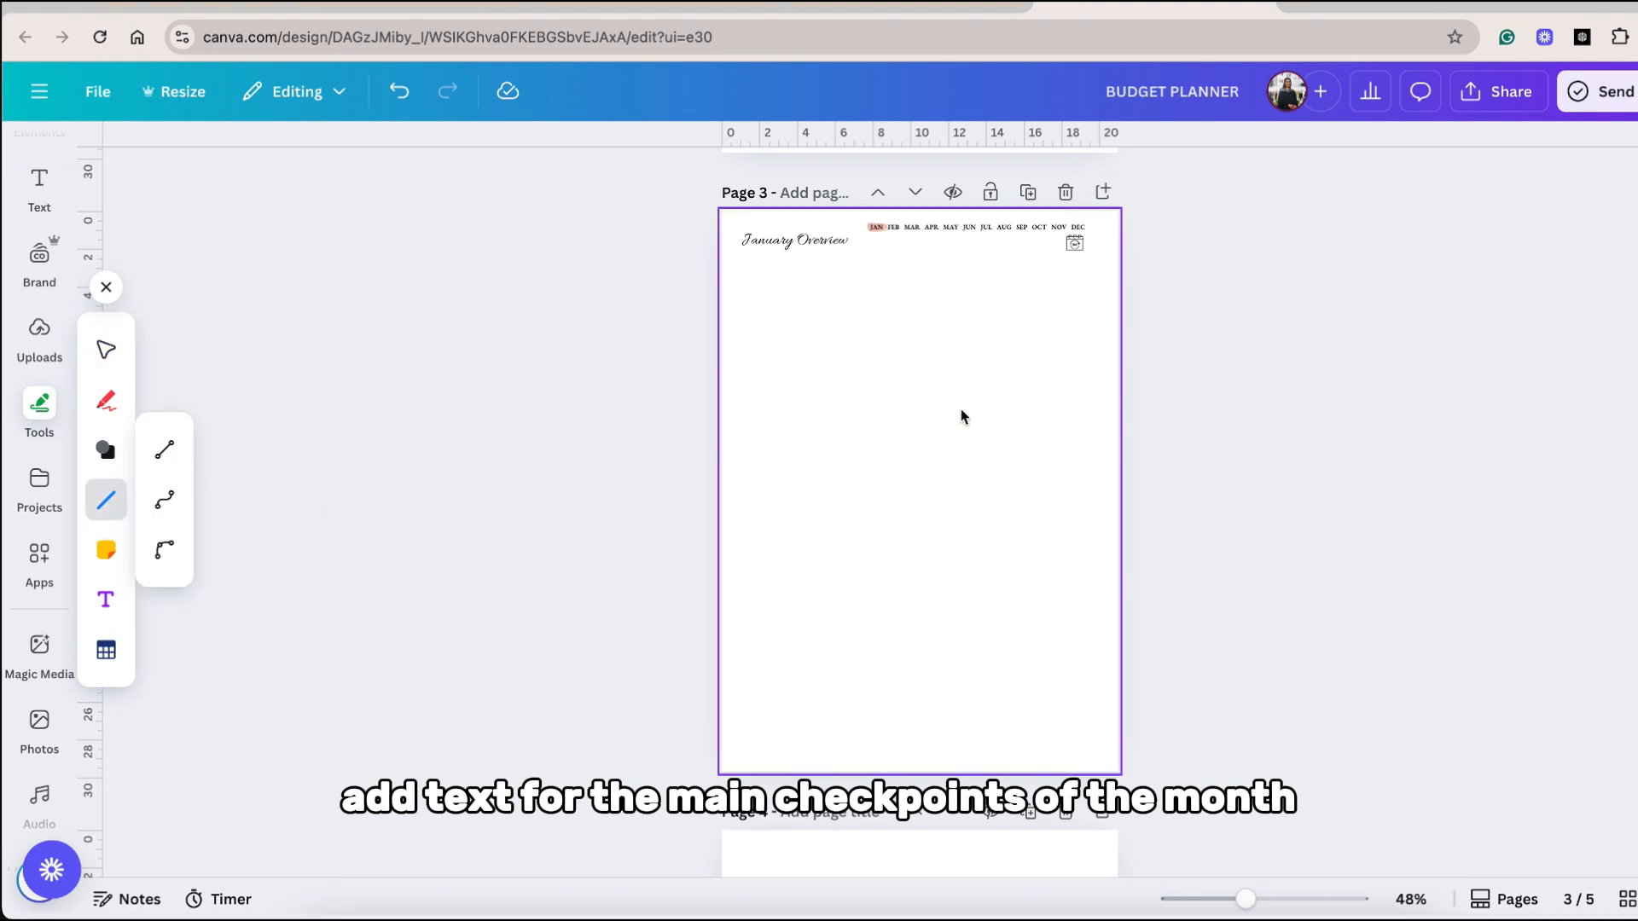
{"action": "left_click", "coordinate": [164, 445]}
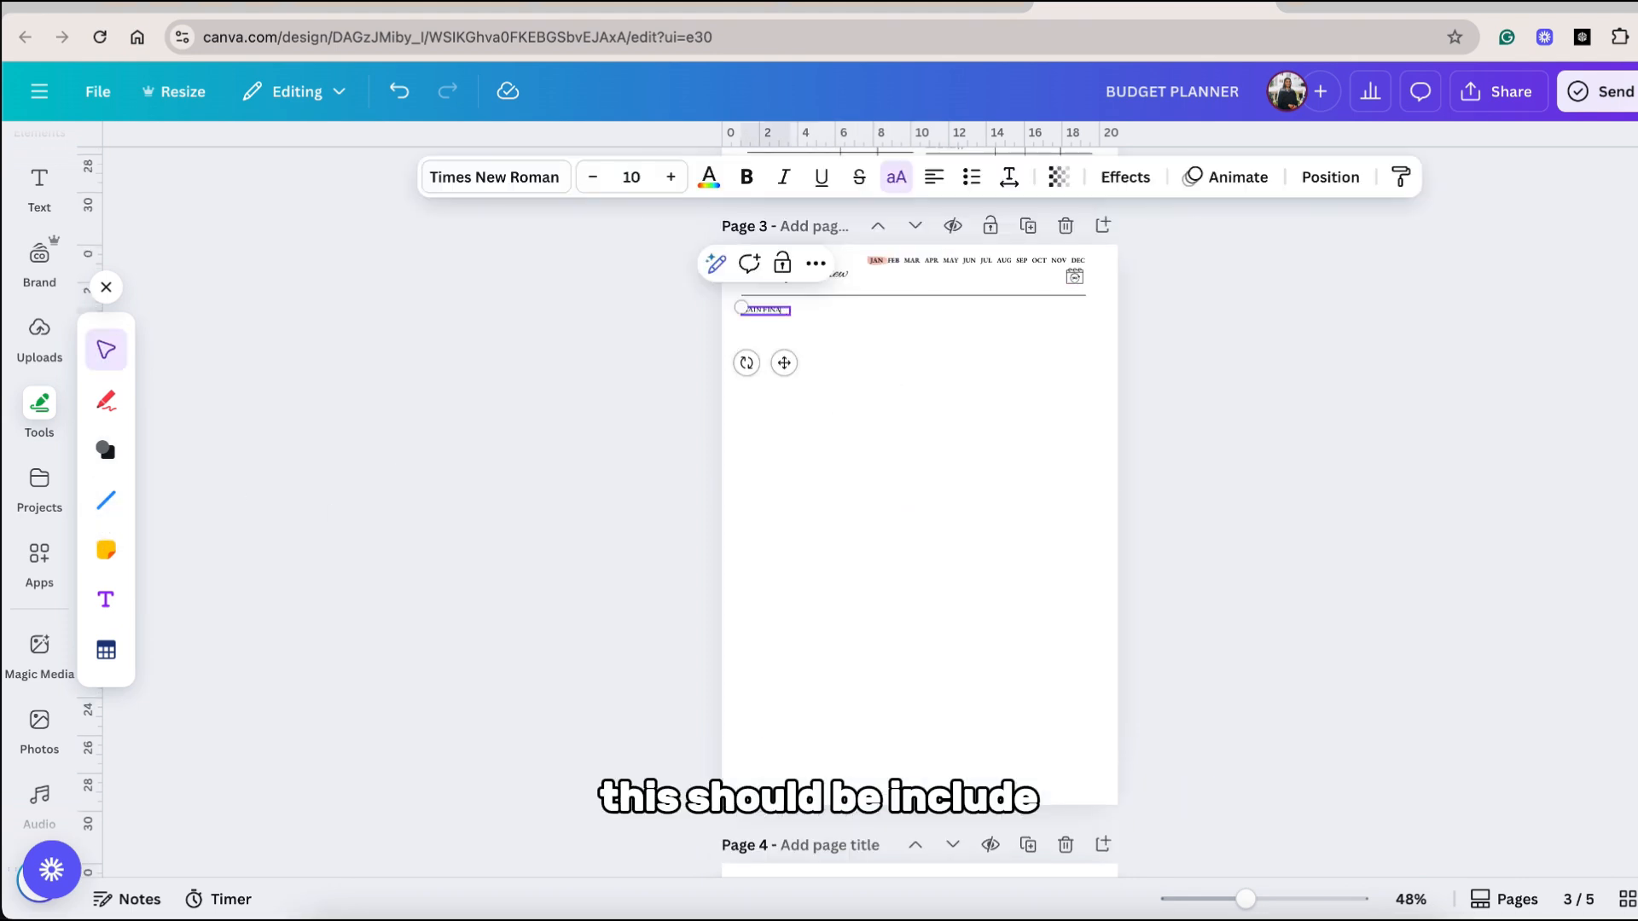
{"action": "type", "text": "L GOALS."}
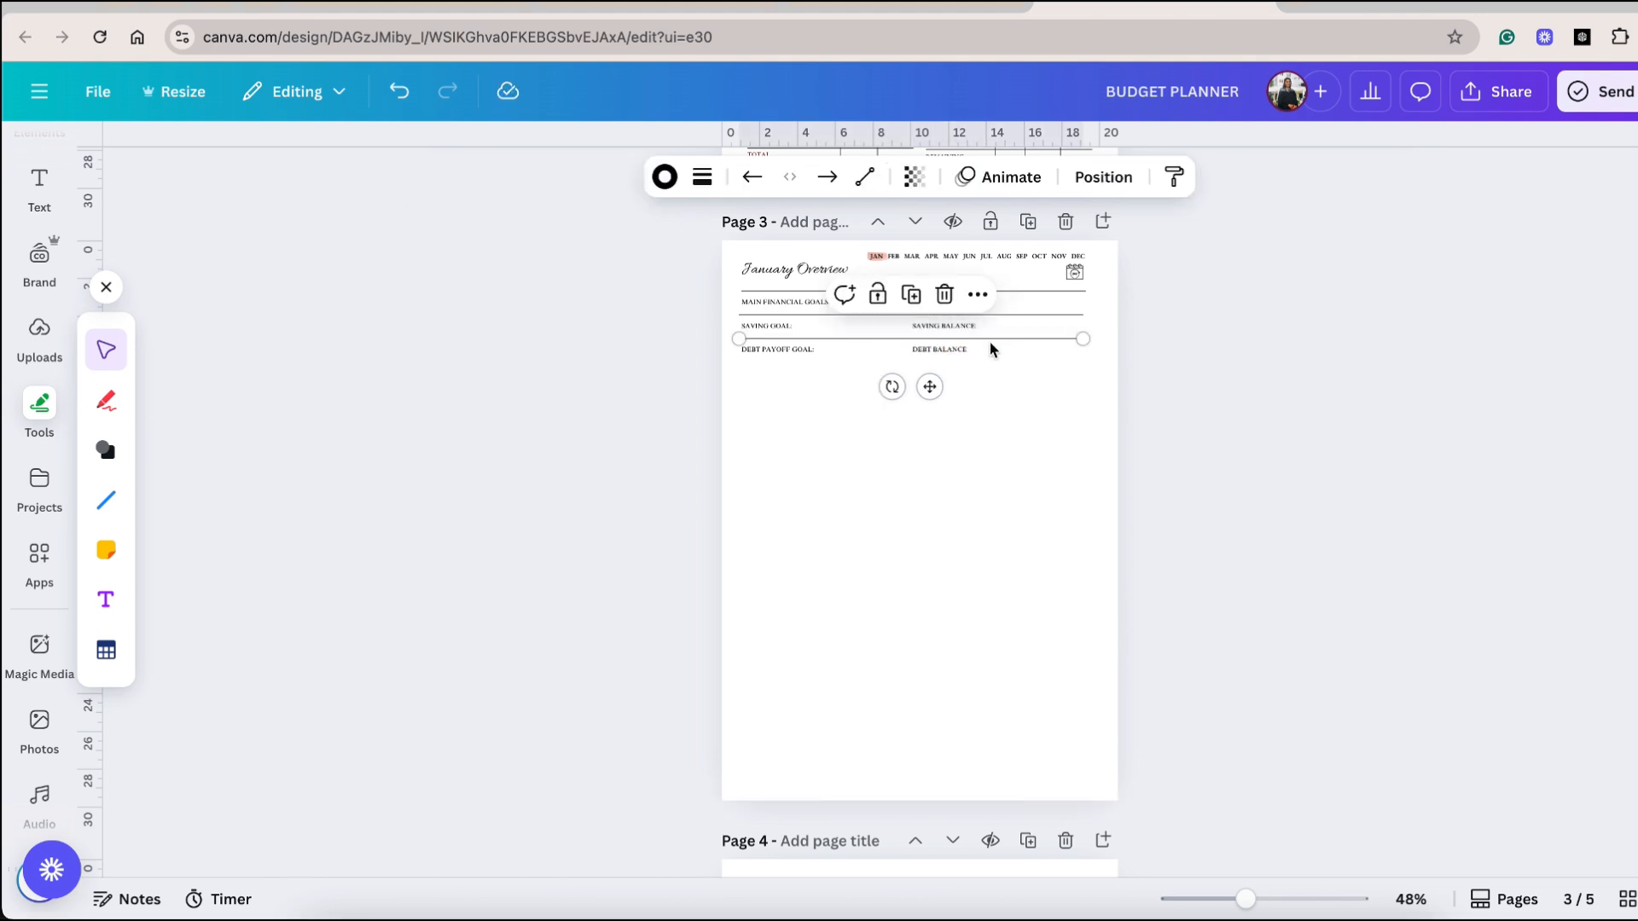
{"action": "left_click_drag", "start_coordinate": [986, 347], "coordinate": [985, 363]}
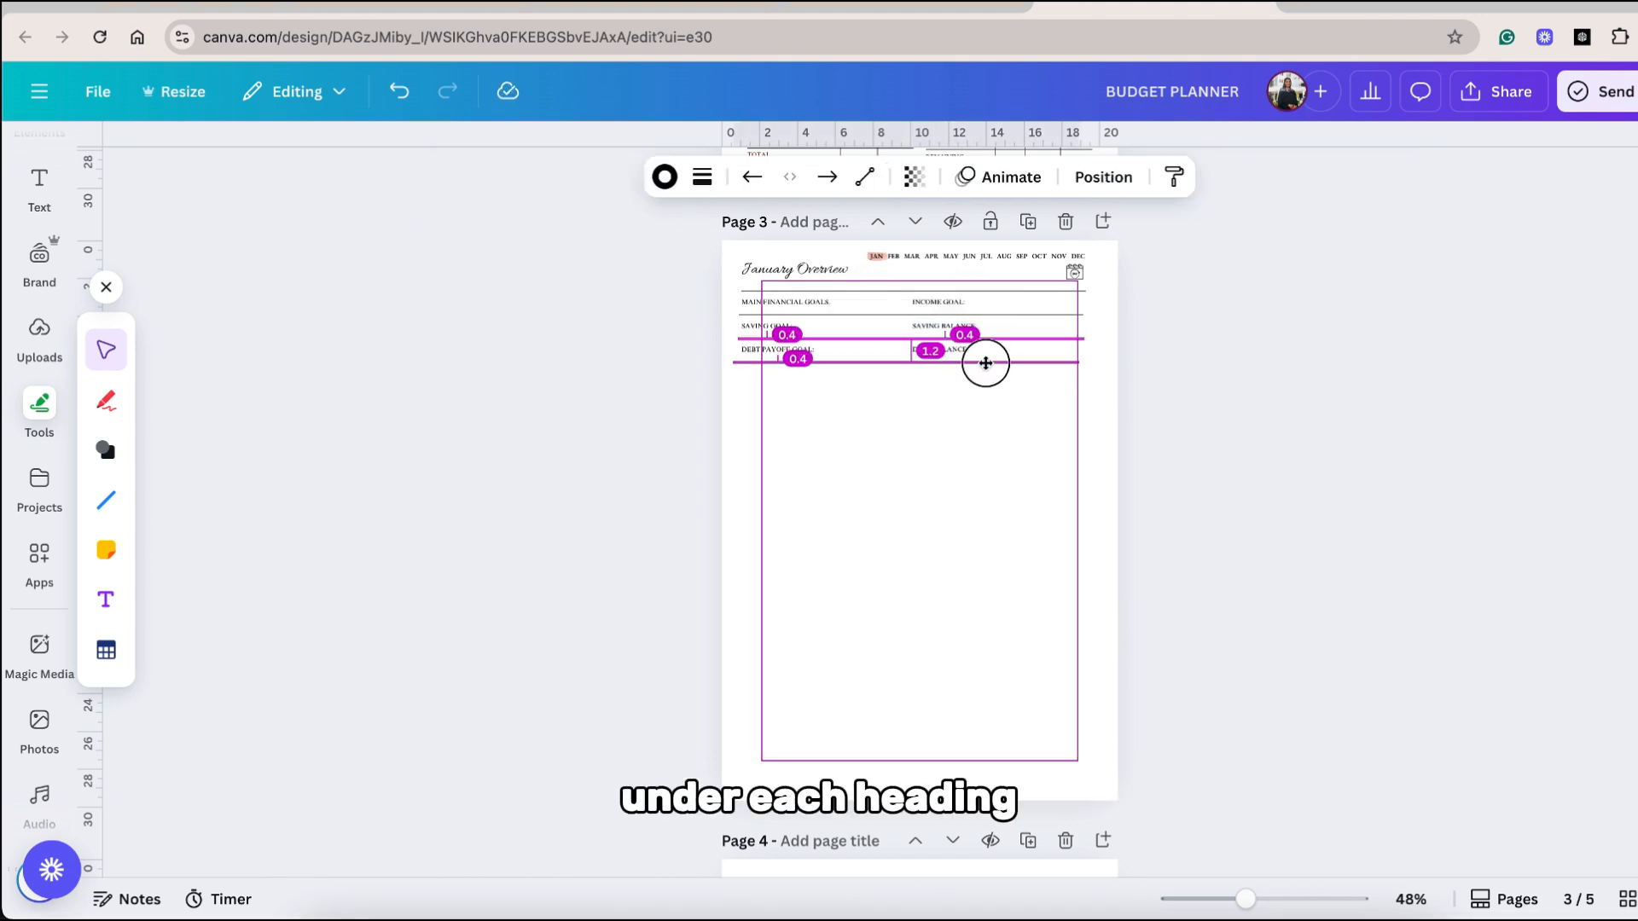
{"action": "left_click", "coordinate": [1005, 427]}
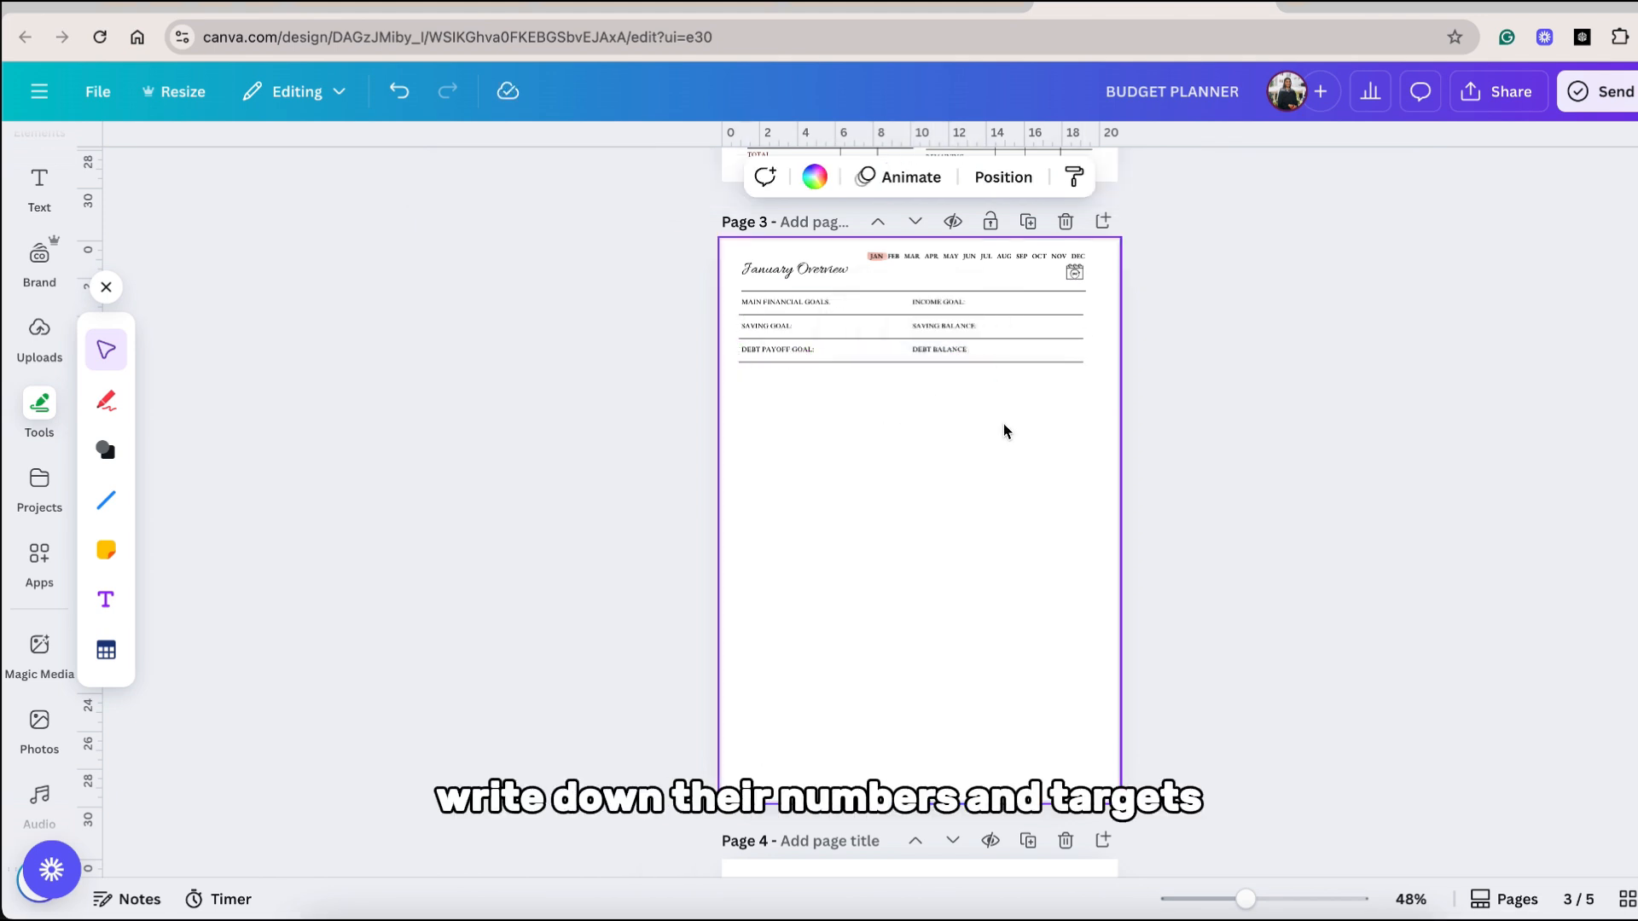
{"action": "left_click_drag", "start_coordinate": [1003, 421], "coordinate": [760, 300]}
{"action": "key", "text": "Delete"}
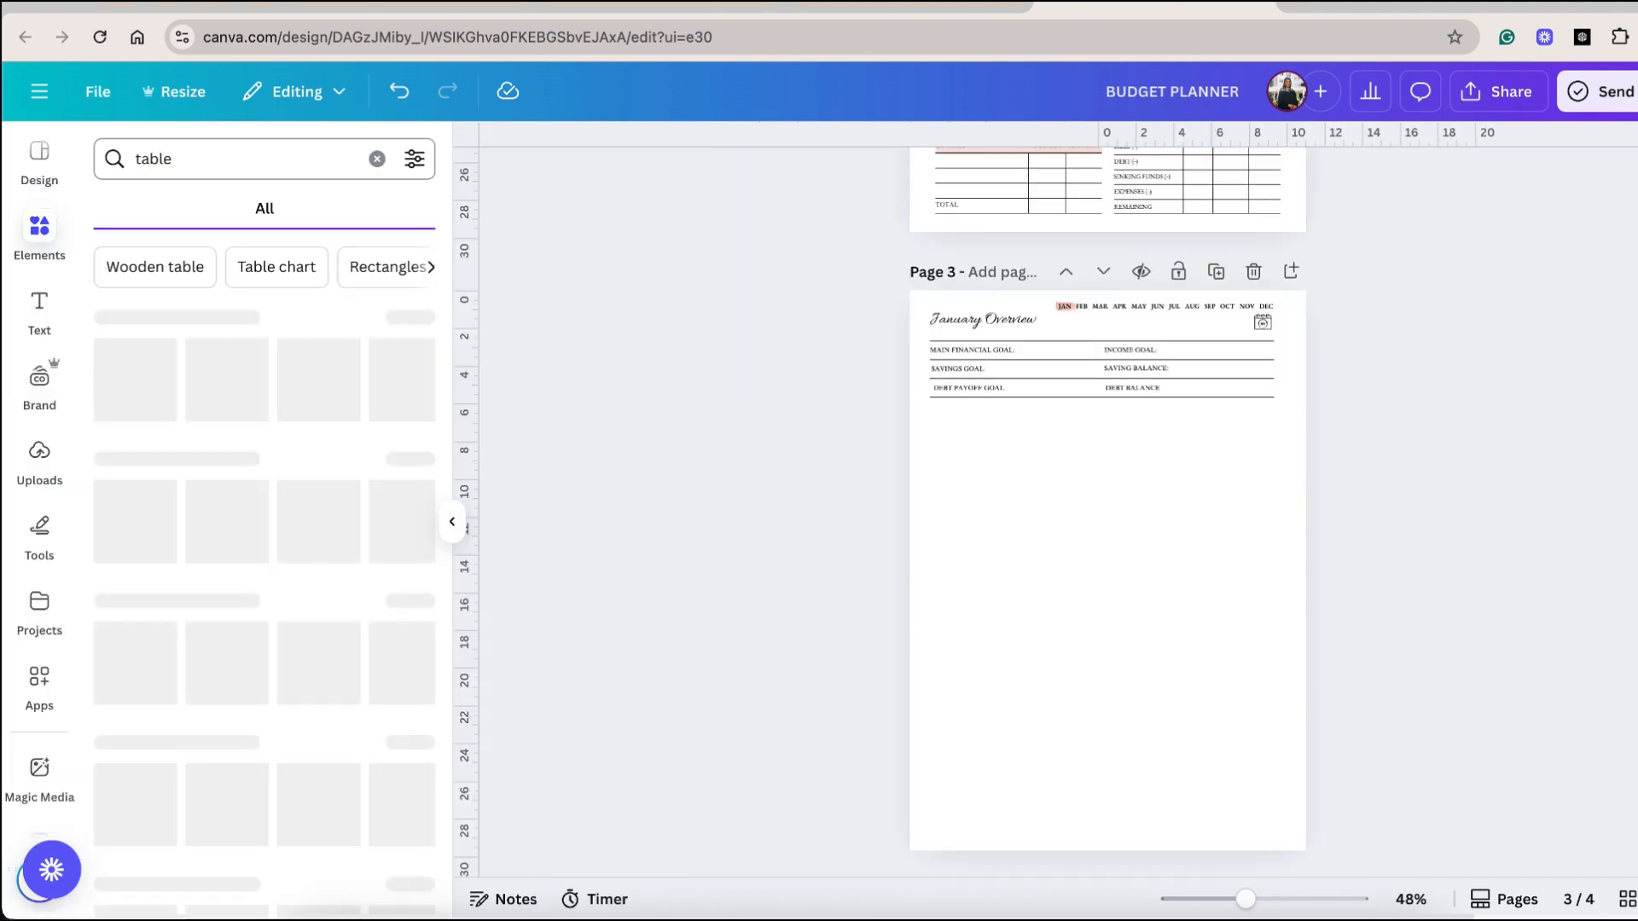
Insert a seven-column, seven-row table below the goal lines, stretch it across the content width, and shade its header row and first column pink.
{"action": "left_click", "coordinate": [162, 358]}
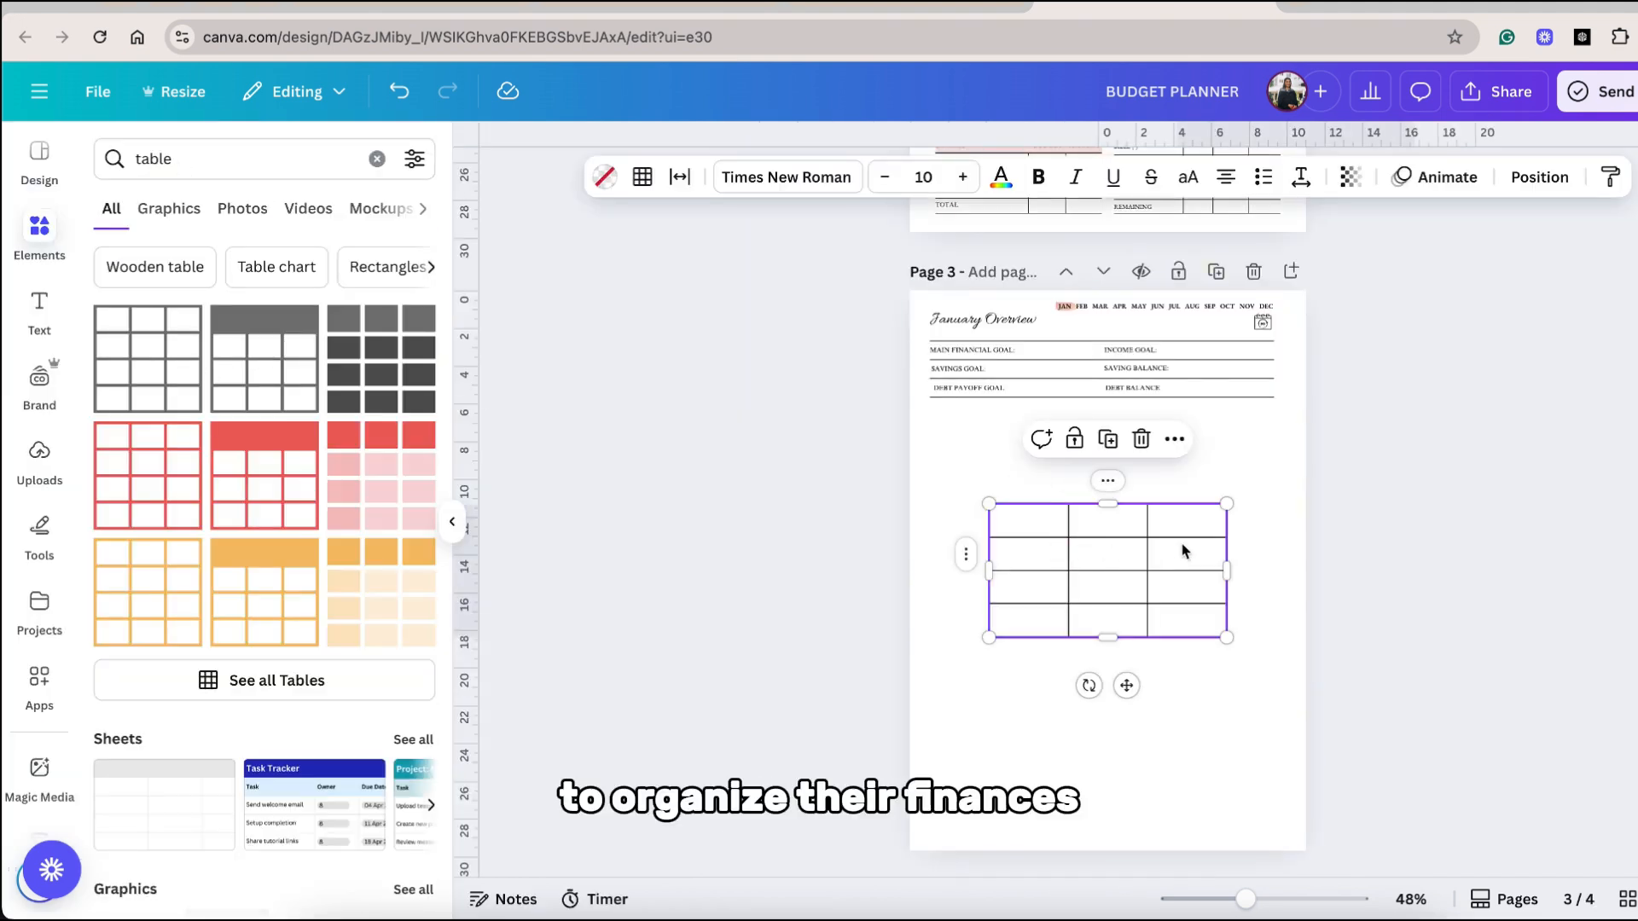
{"action": "left_click", "coordinate": [1229, 483]}
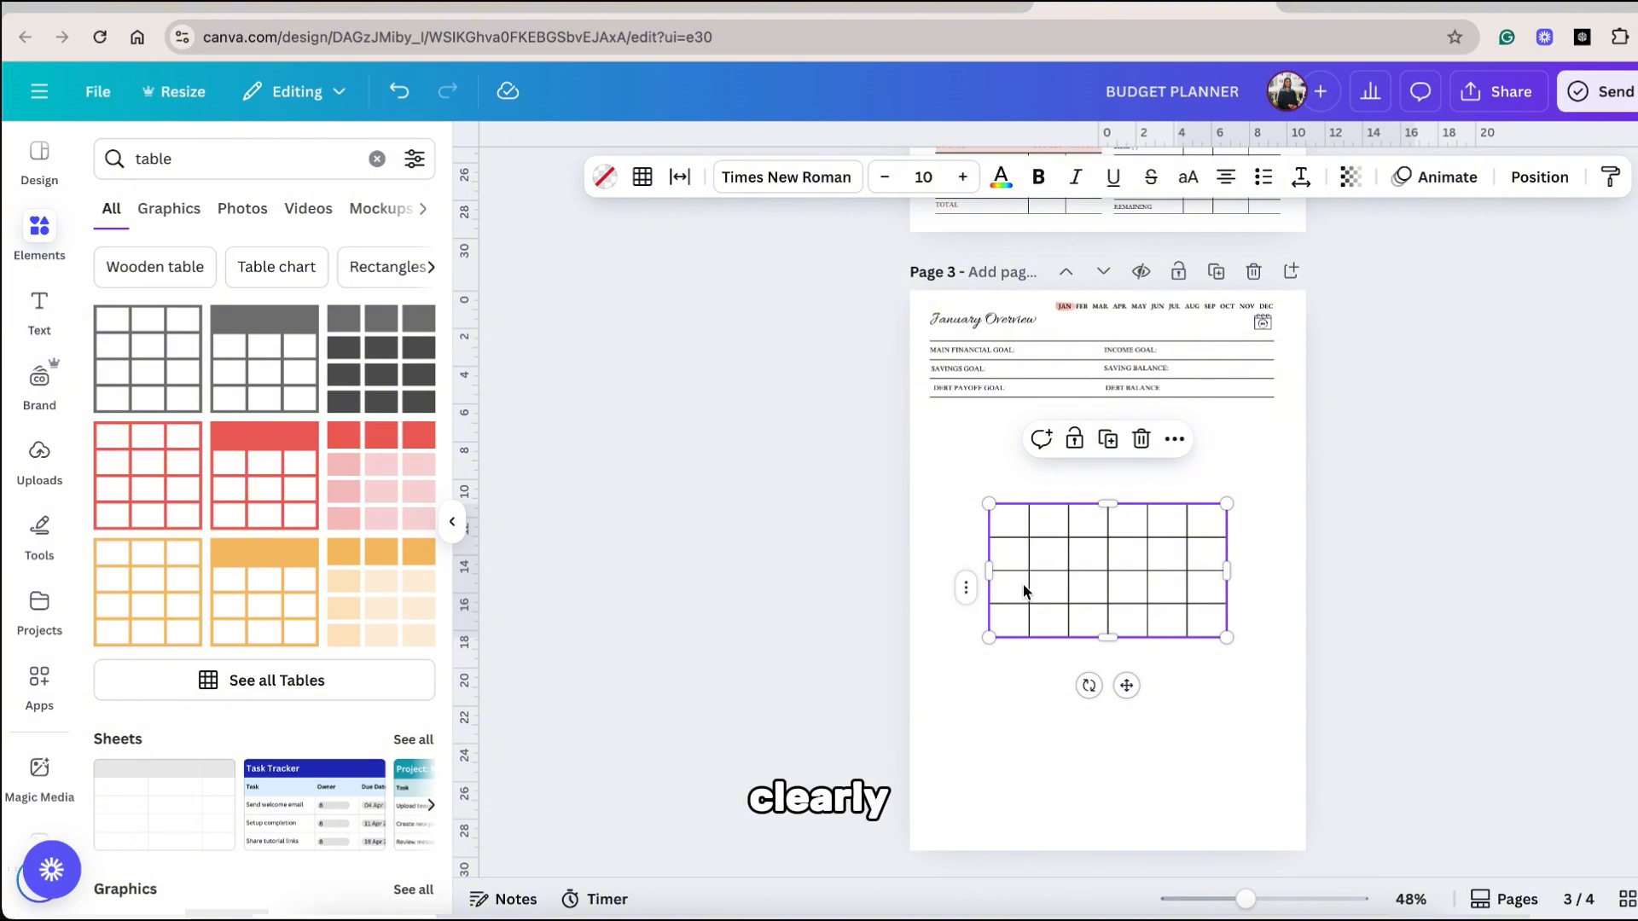
{"action": "left_click_drag", "start_coordinate": [1230, 570], "coordinate": [1257, 643]}
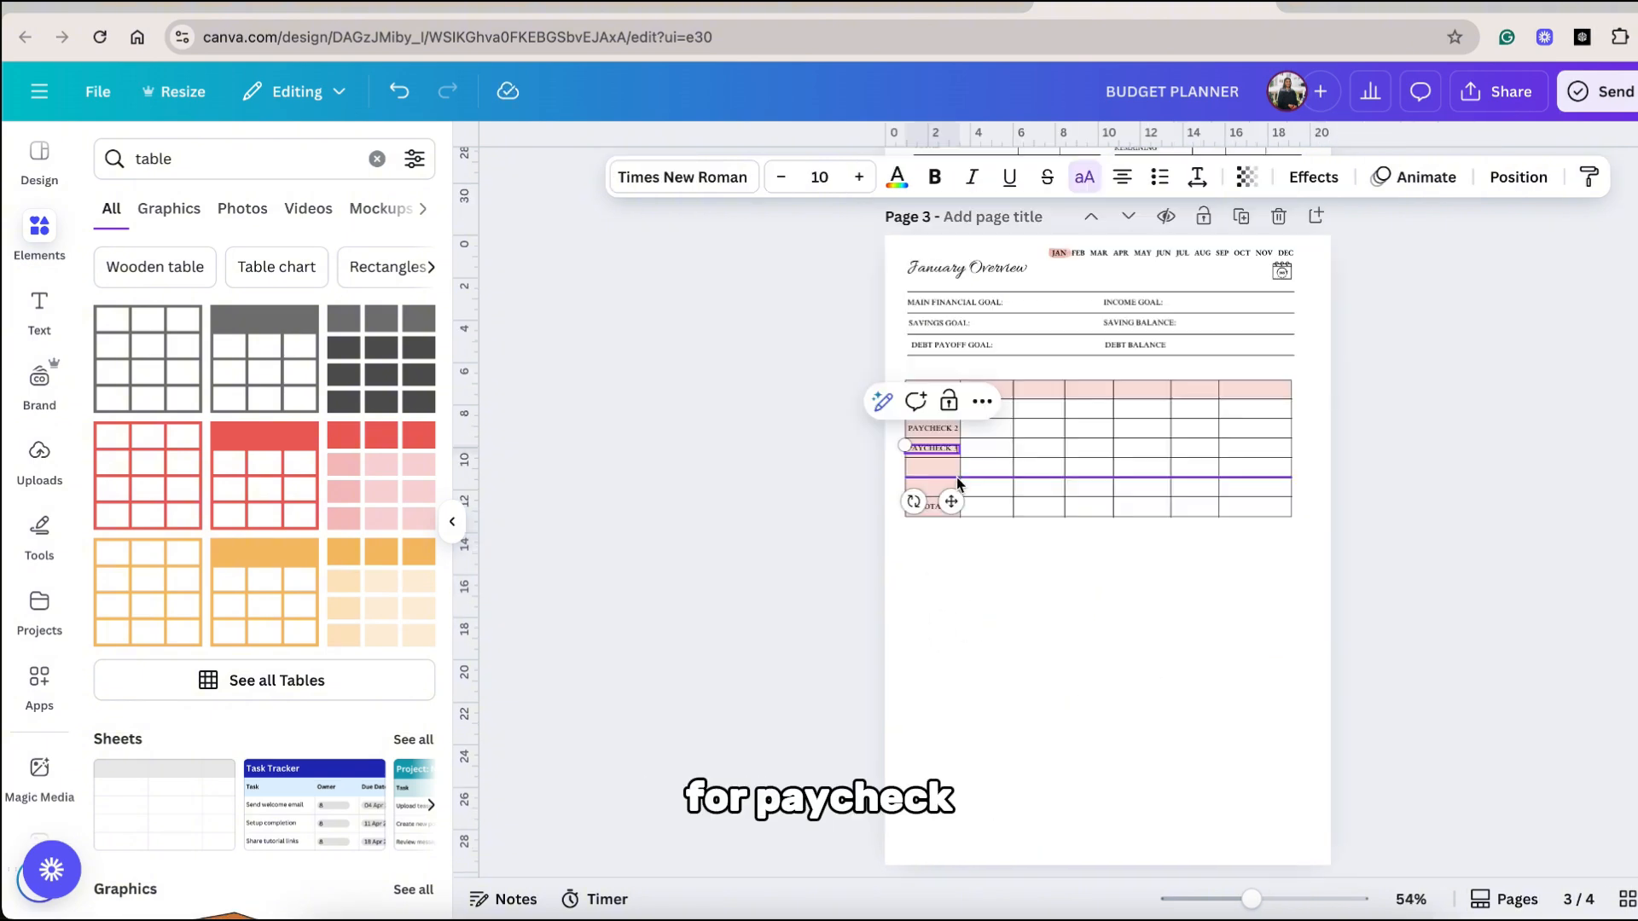
Label the table rows PAYCHECK 1 to PAYCHECK 5 and TOTAL, and the columns INCOME, BILLS, DEBT, EXPENSES, SAVINGS and SINKING FUNDS.
{"action": "left_click", "coordinate": [951, 516]}
{"action": "left_click_drag", "start_coordinate": [951, 516], "coordinate": [951, 512]}
{"action": "left_click", "coordinate": [943, 468]}
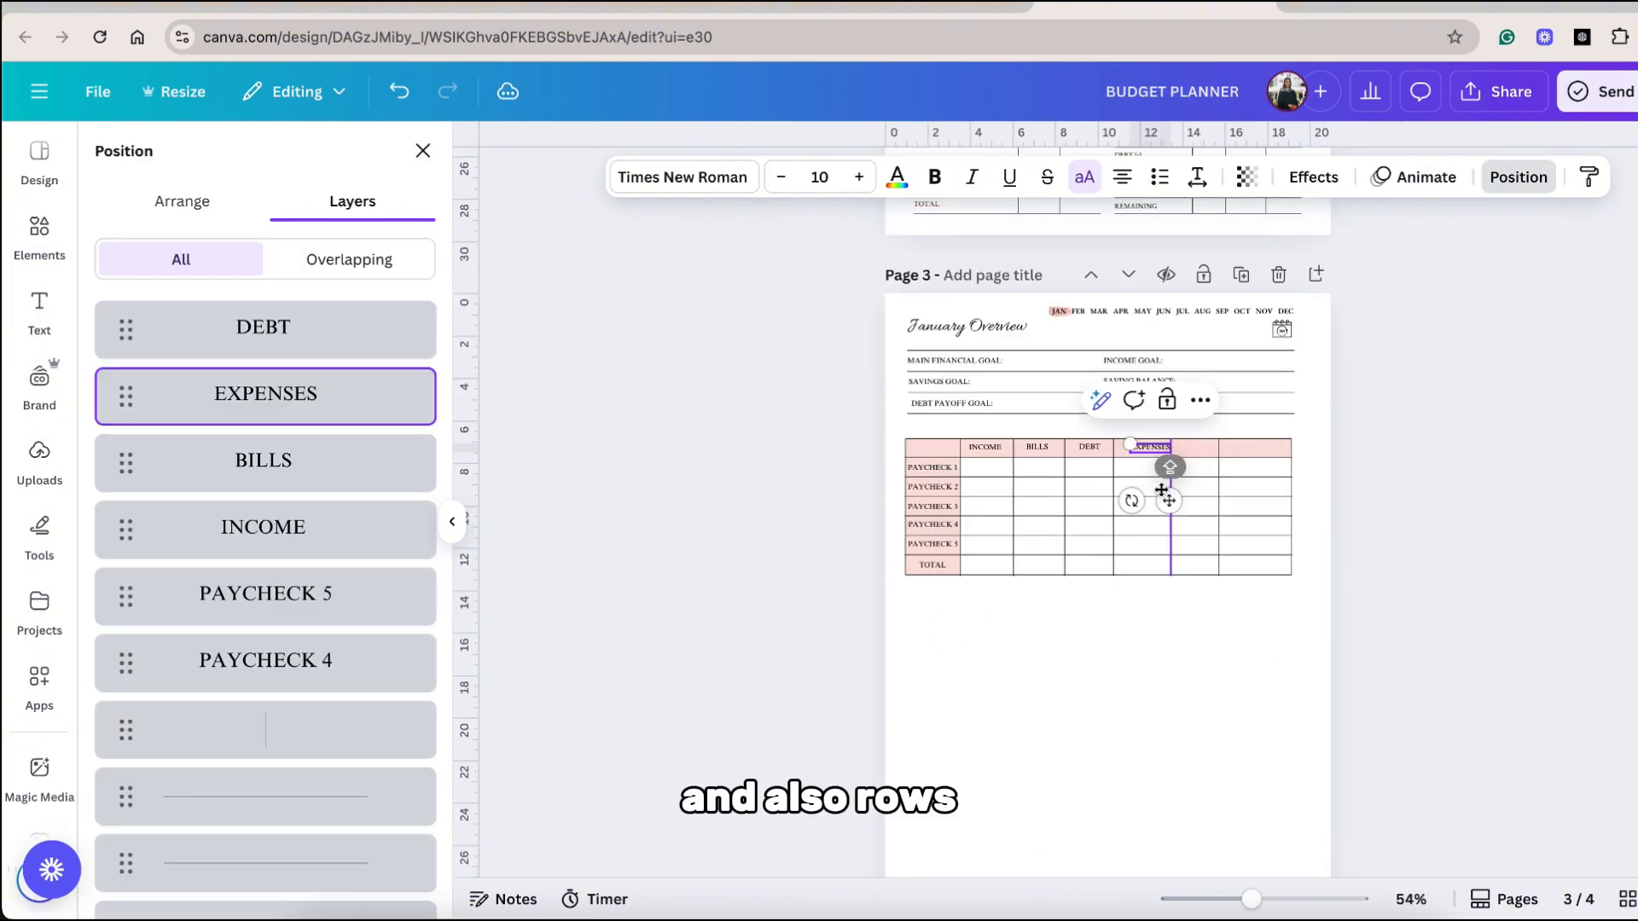
{"action": "left_click_drag", "start_coordinate": [1164, 465], "coordinate": [1299, 454]}
{"action": "type", "text": "VINGS"}
{"action": "type", "text": "NKING FUNDS"}
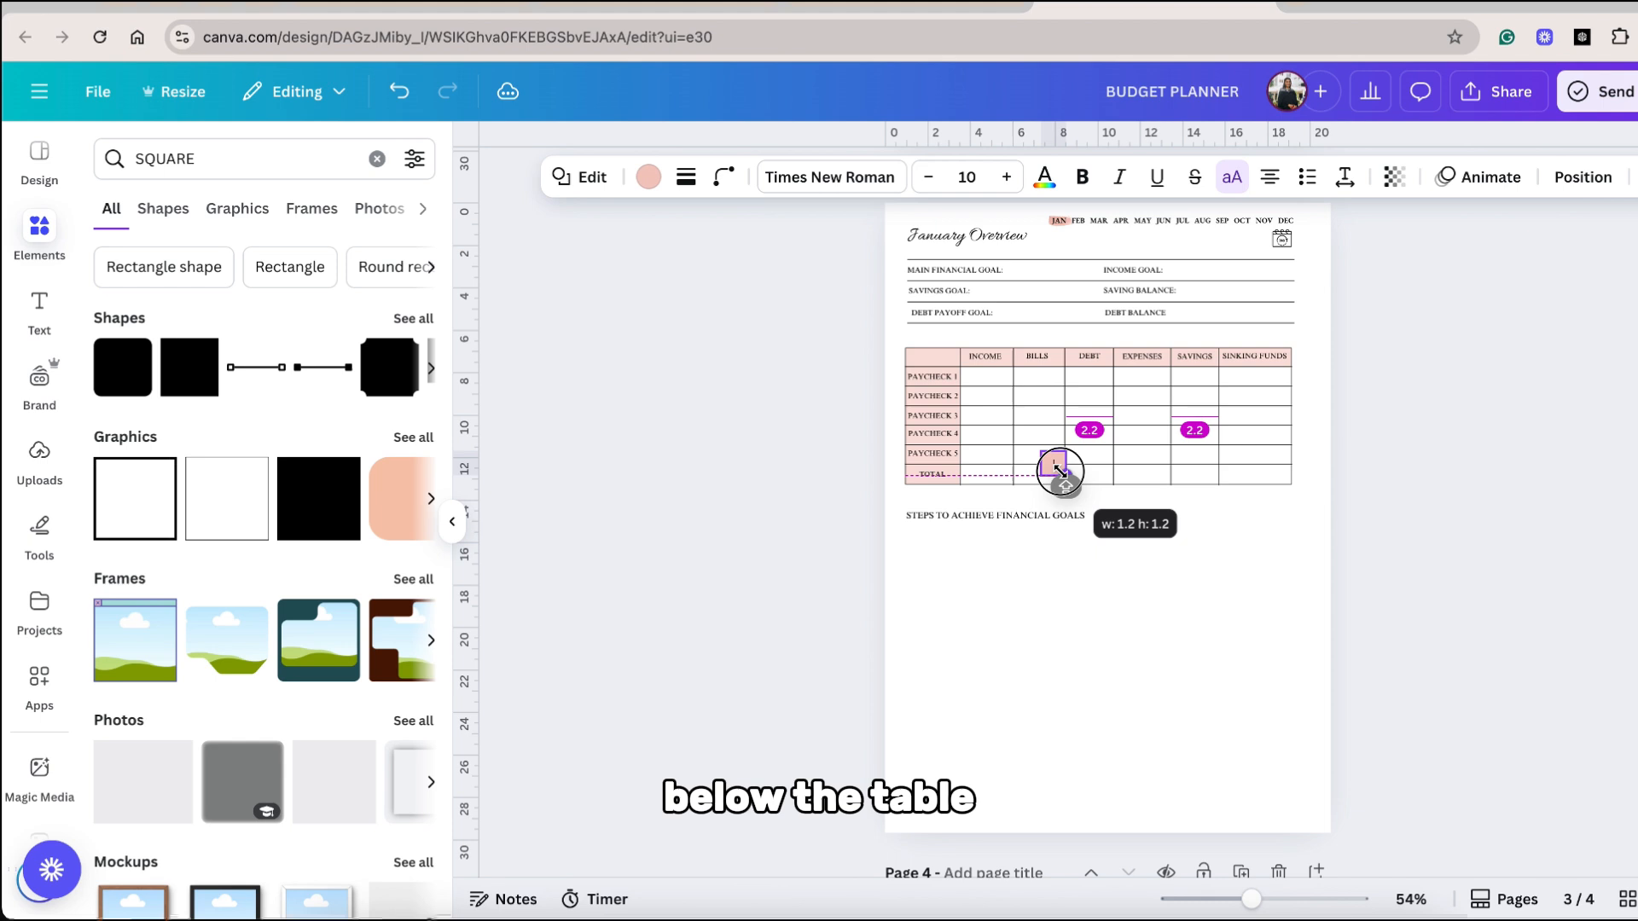
Add outlined-checkbox checklists: six lines under STEPS TO ACHIEVE FINANCIAL GOALS and two lines each under WHAT TO CONTINUE and WHAT TO STOP.
{"action": "left_click_drag", "start_coordinate": [1060, 471], "coordinate": [931, 588]}
{"action": "left_click", "coordinate": [934, 177]}
{"action": "left_click", "coordinate": [971, 178]}
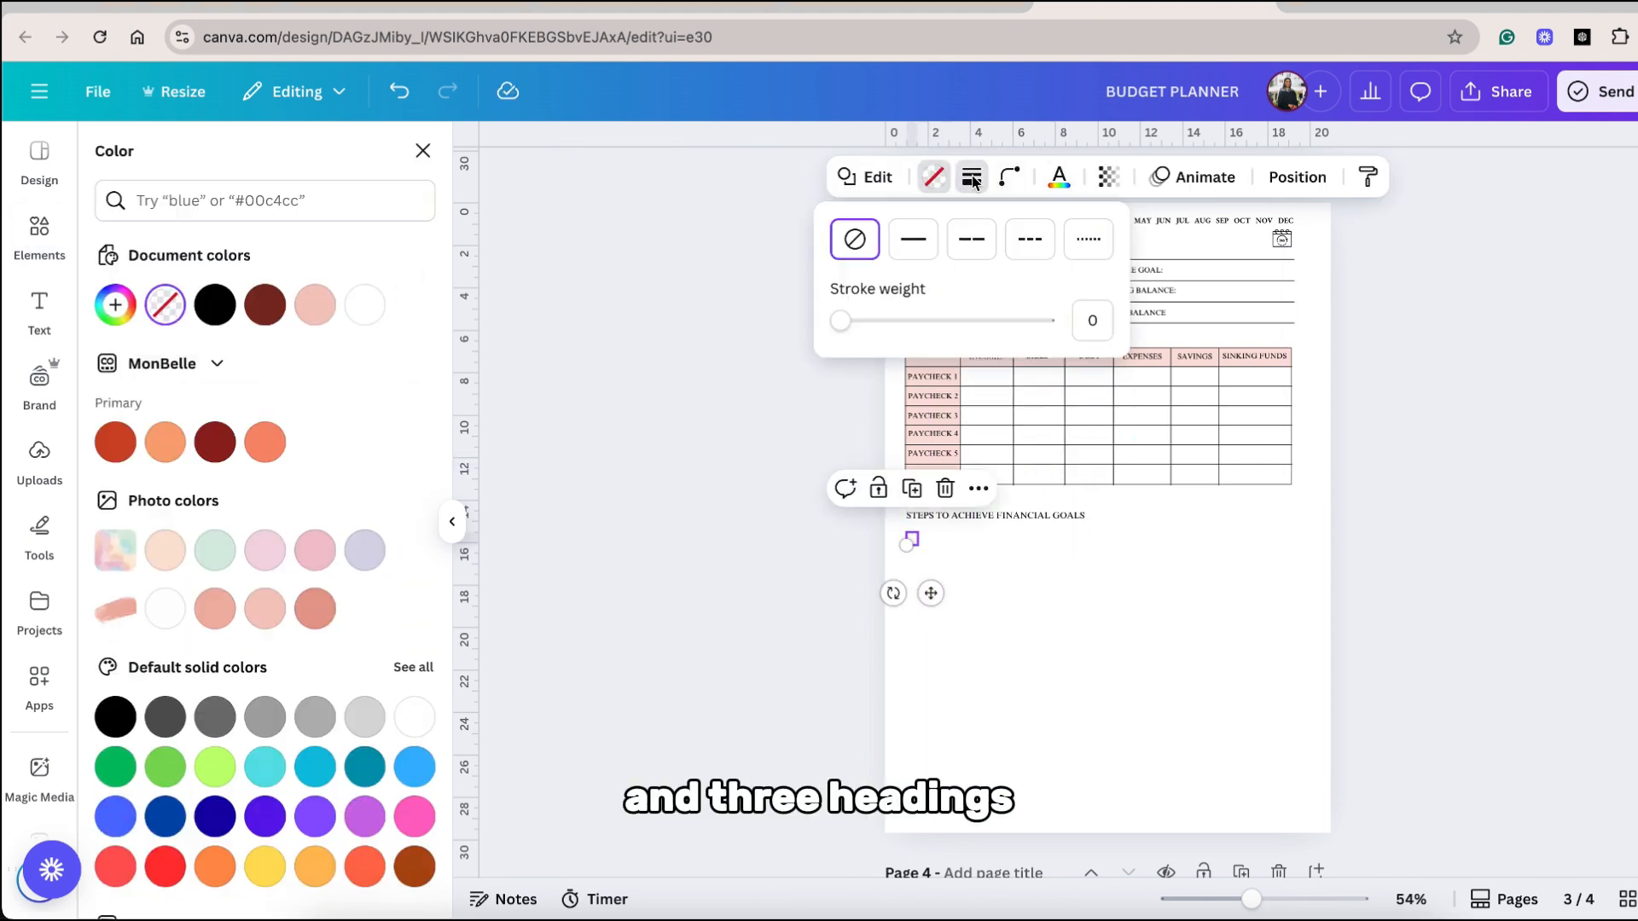
{"action": "left_click_drag", "start_coordinate": [843, 323], "coordinate": [846, 319]}
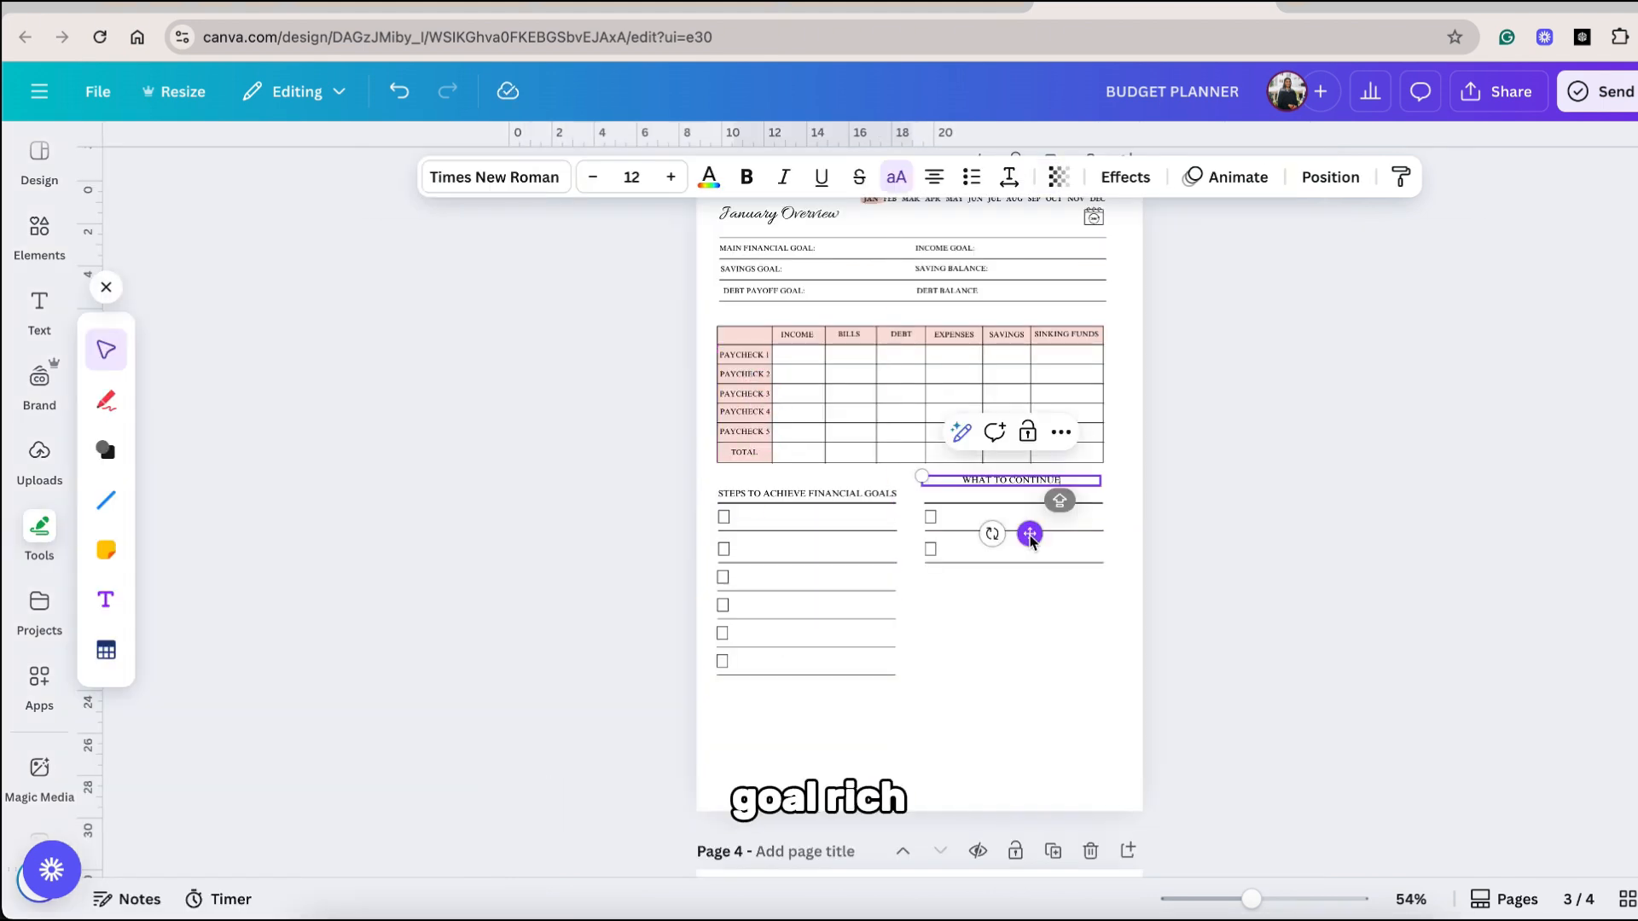
{"action": "left_click_drag", "start_coordinate": [1030, 535], "coordinate": [1024, 548]}
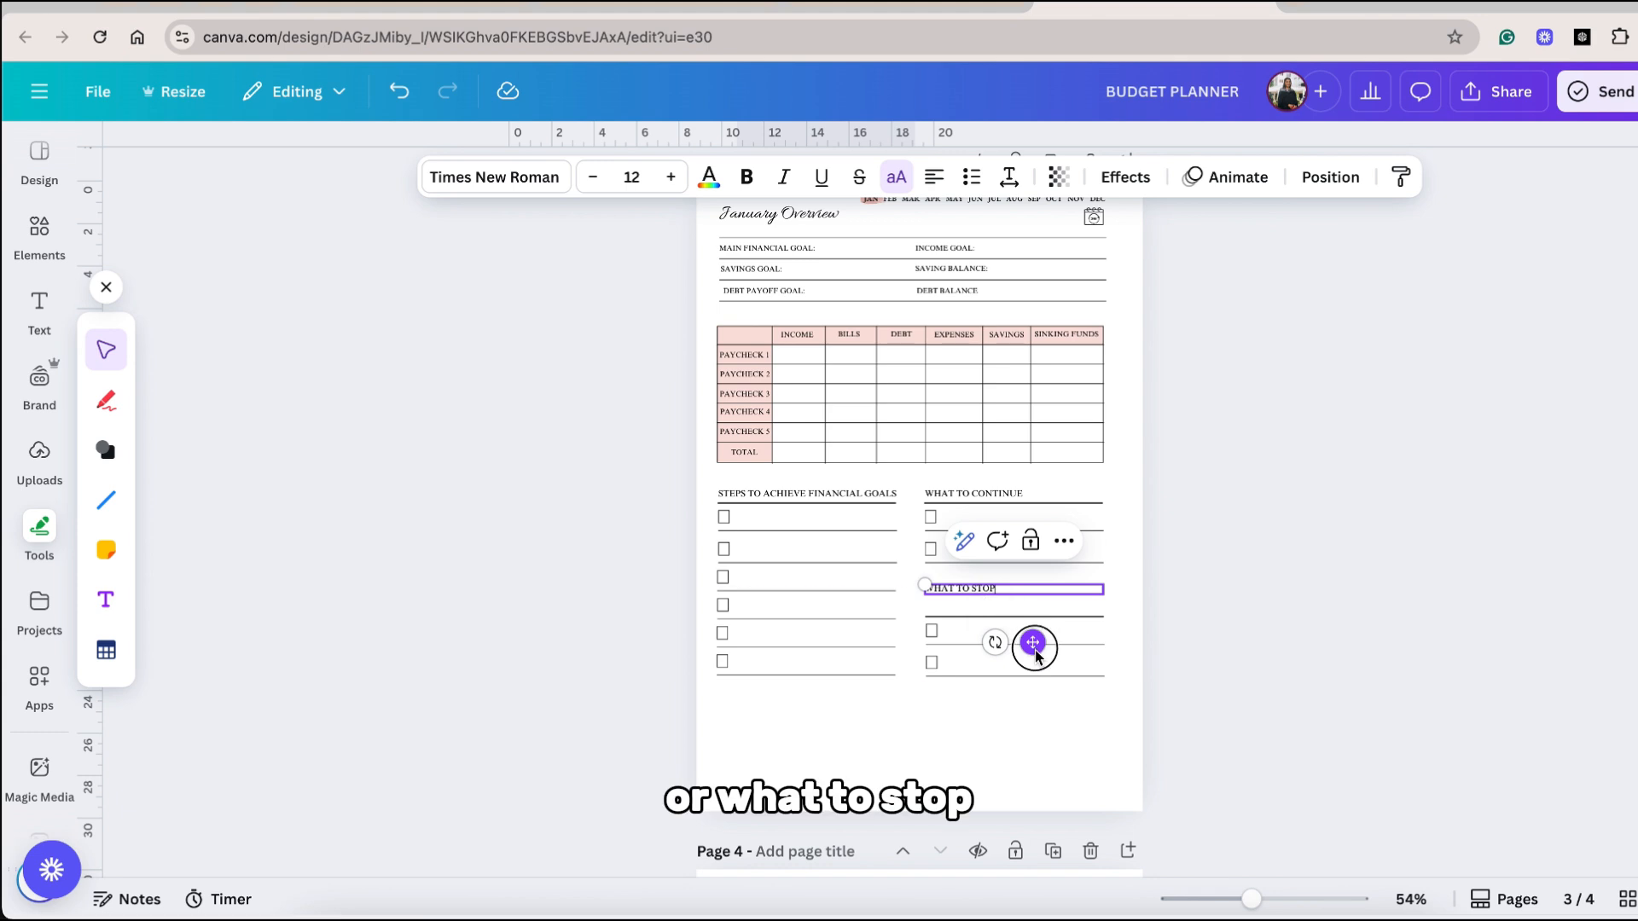
{"action": "left_click_drag", "start_coordinate": [1033, 642], "coordinate": [1035, 661]}
Add an italic NOTES, IDEAS & INSPIRATION heading and, beneath it, a content-wide pink box with rounded corners and a dotted pattern.
{"action": "left_click", "coordinate": [1009, 742]}
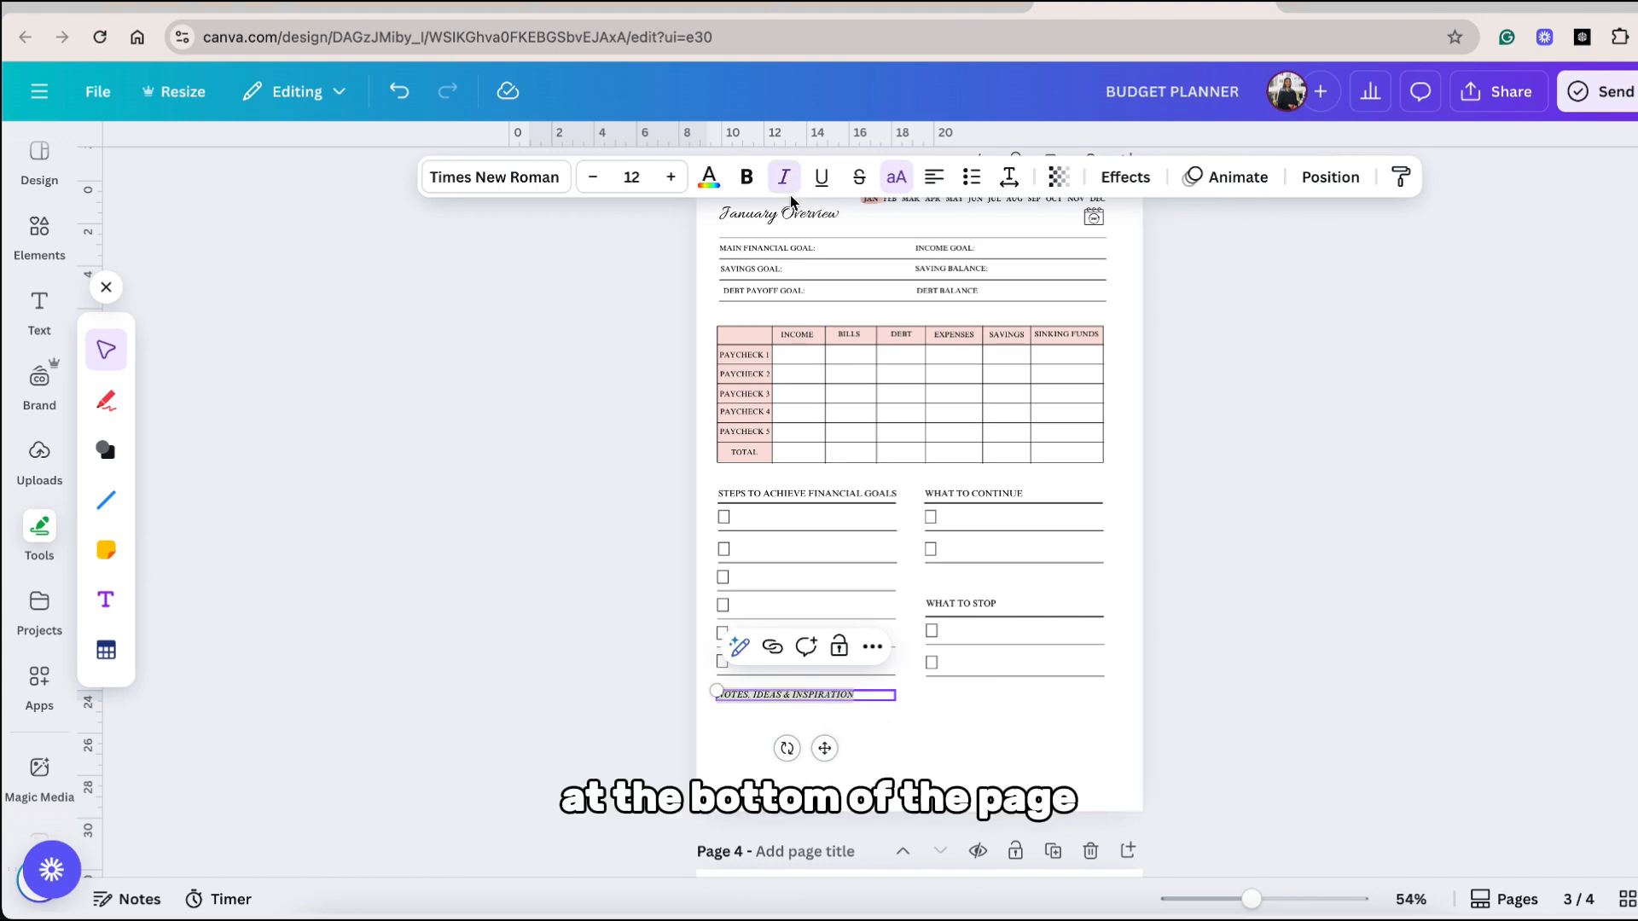
{"action": "left_click", "coordinate": [1041, 781]}
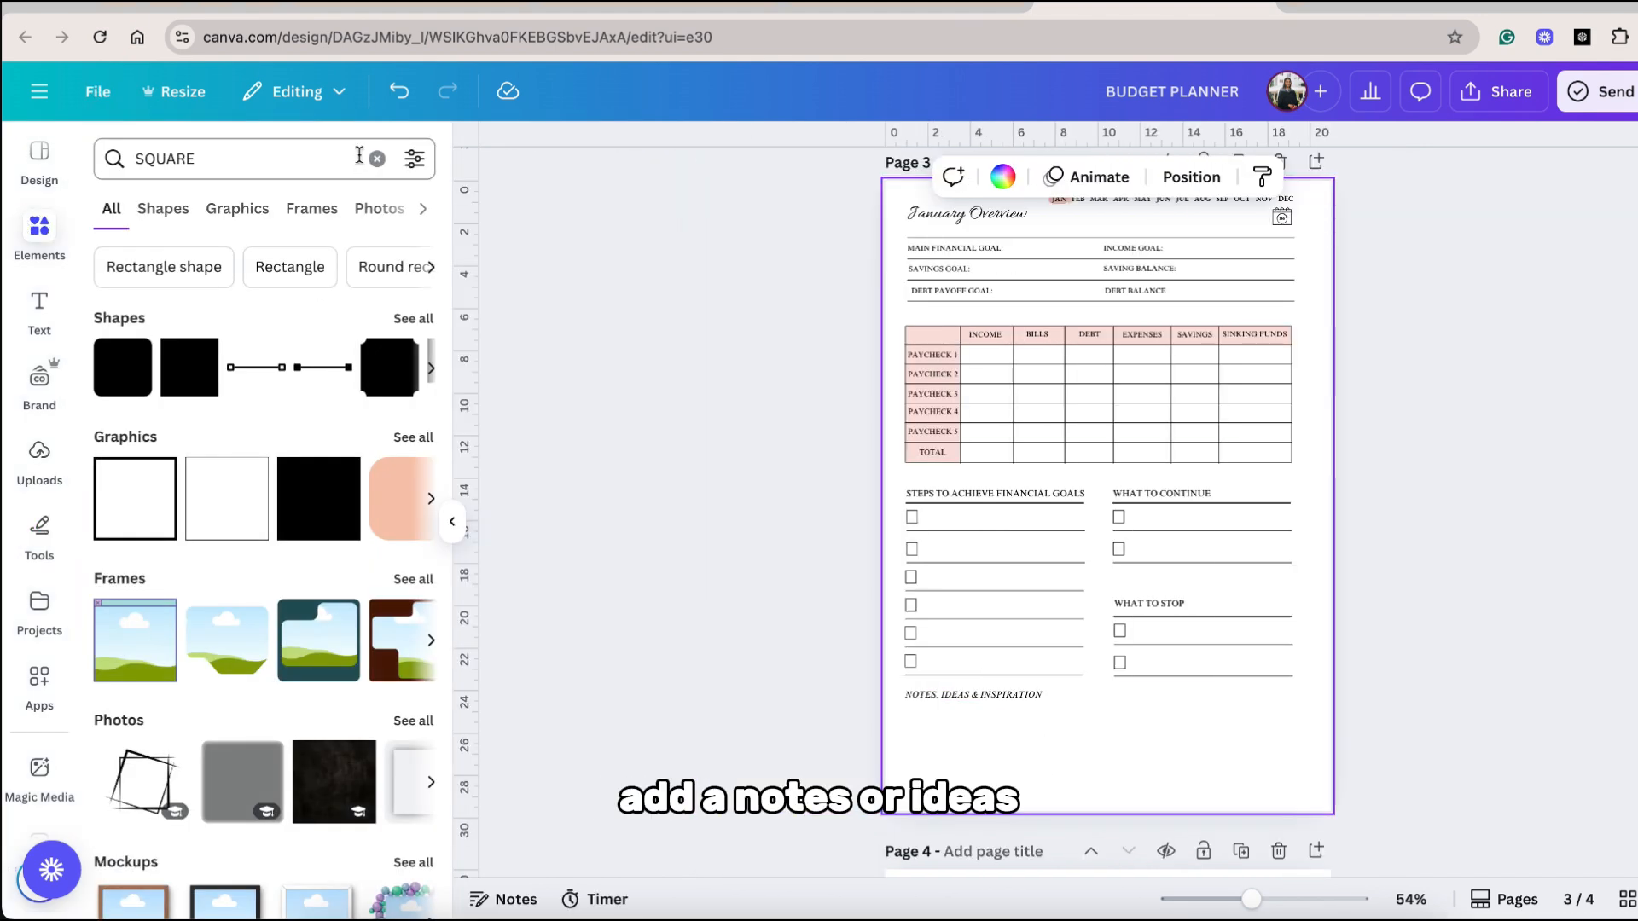
{"action": "left_click", "coordinate": [134, 379]}
{"action": "left_click_drag", "start_coordinate": [1097, 529], "coordinate": [960, 768]}
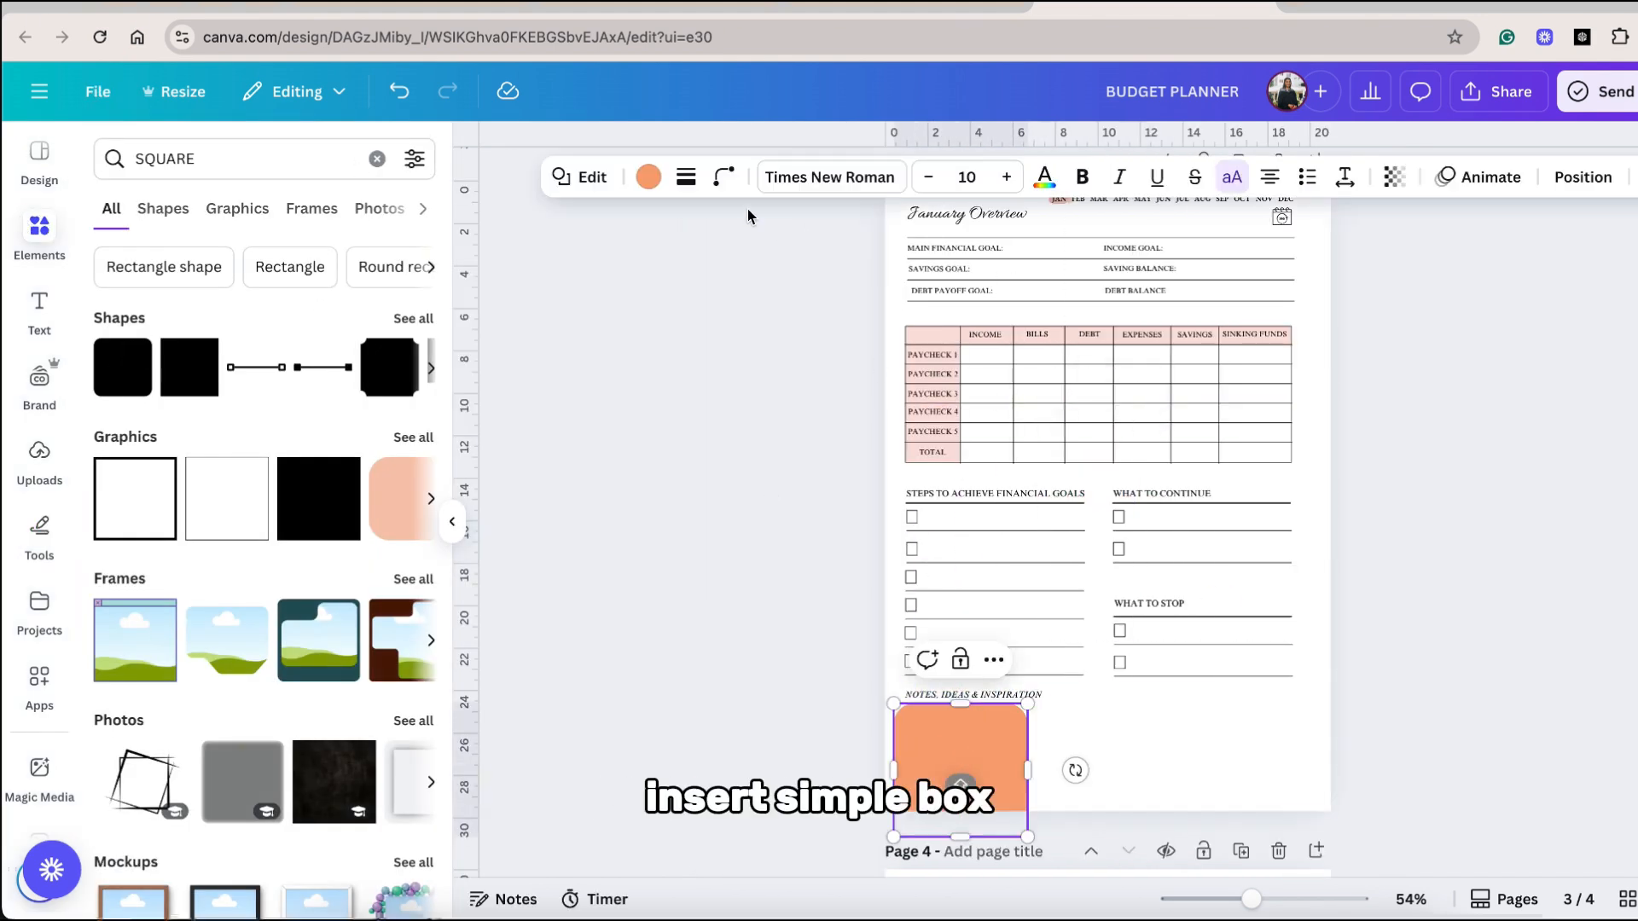
{"action": "left_click", "coordinate": [723, 176]}
{"action": "mouse_move", "coordinate": [673, 262]}
{"action": "left_mouse_down"}
{"action": "mouse_move", "coordinate": [584, 265]}
{"action": "mouse_move", "coordinate": [654, 279]}
{"action": "left_mouse_up"}
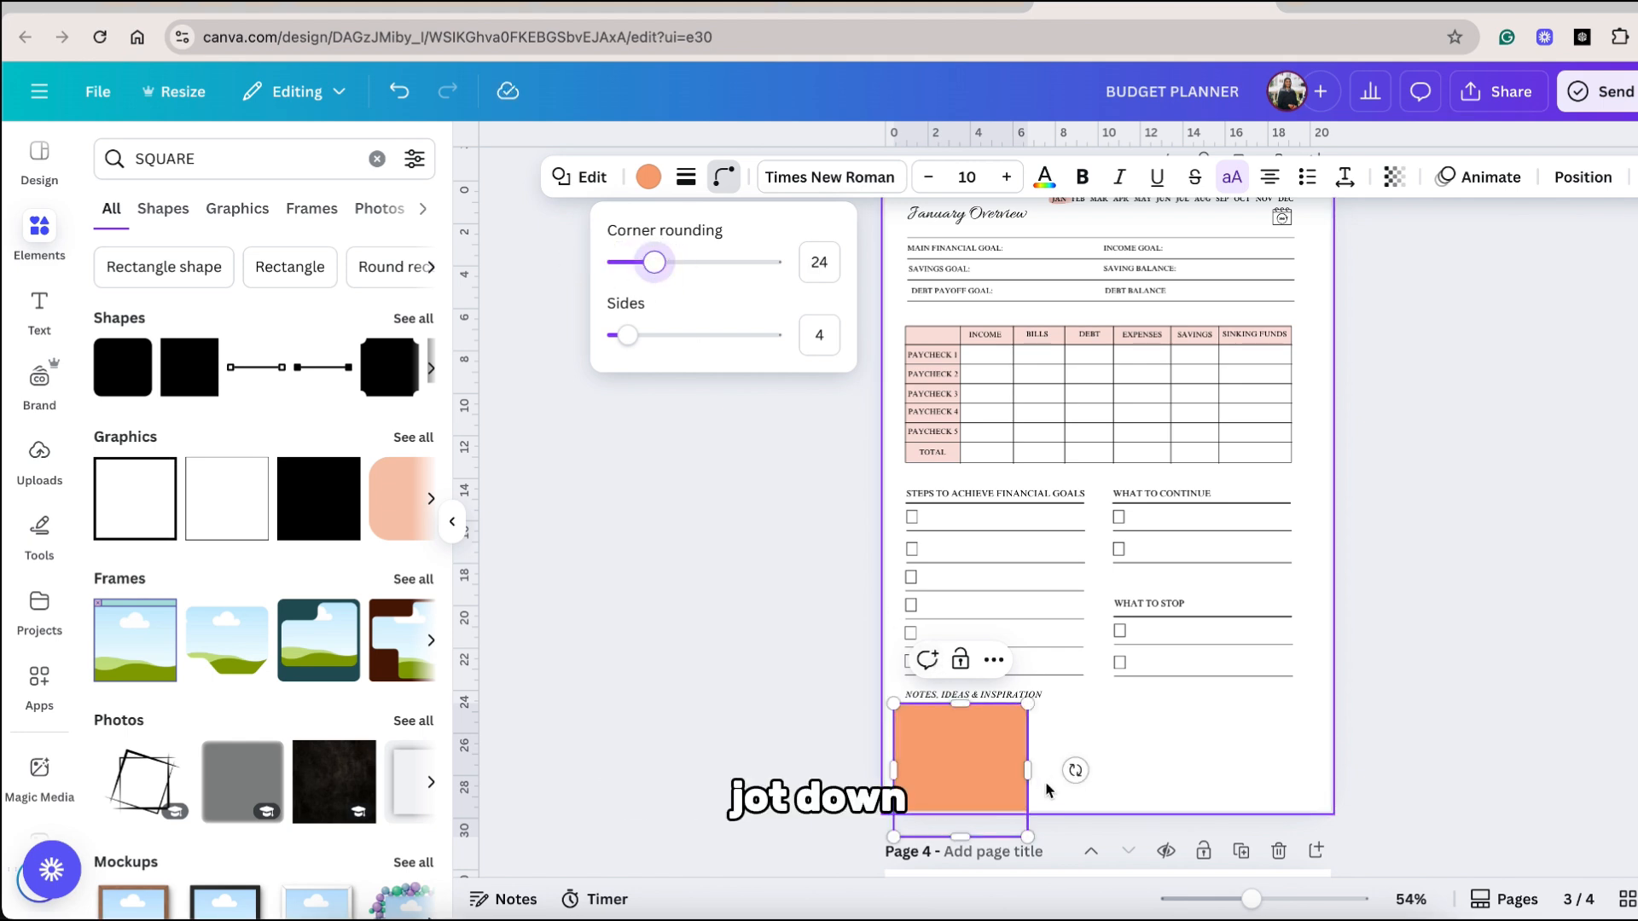
{"action": "left_click_drag", "start_coordinate": [1028, 770], "coordinate": [1305, 778]}
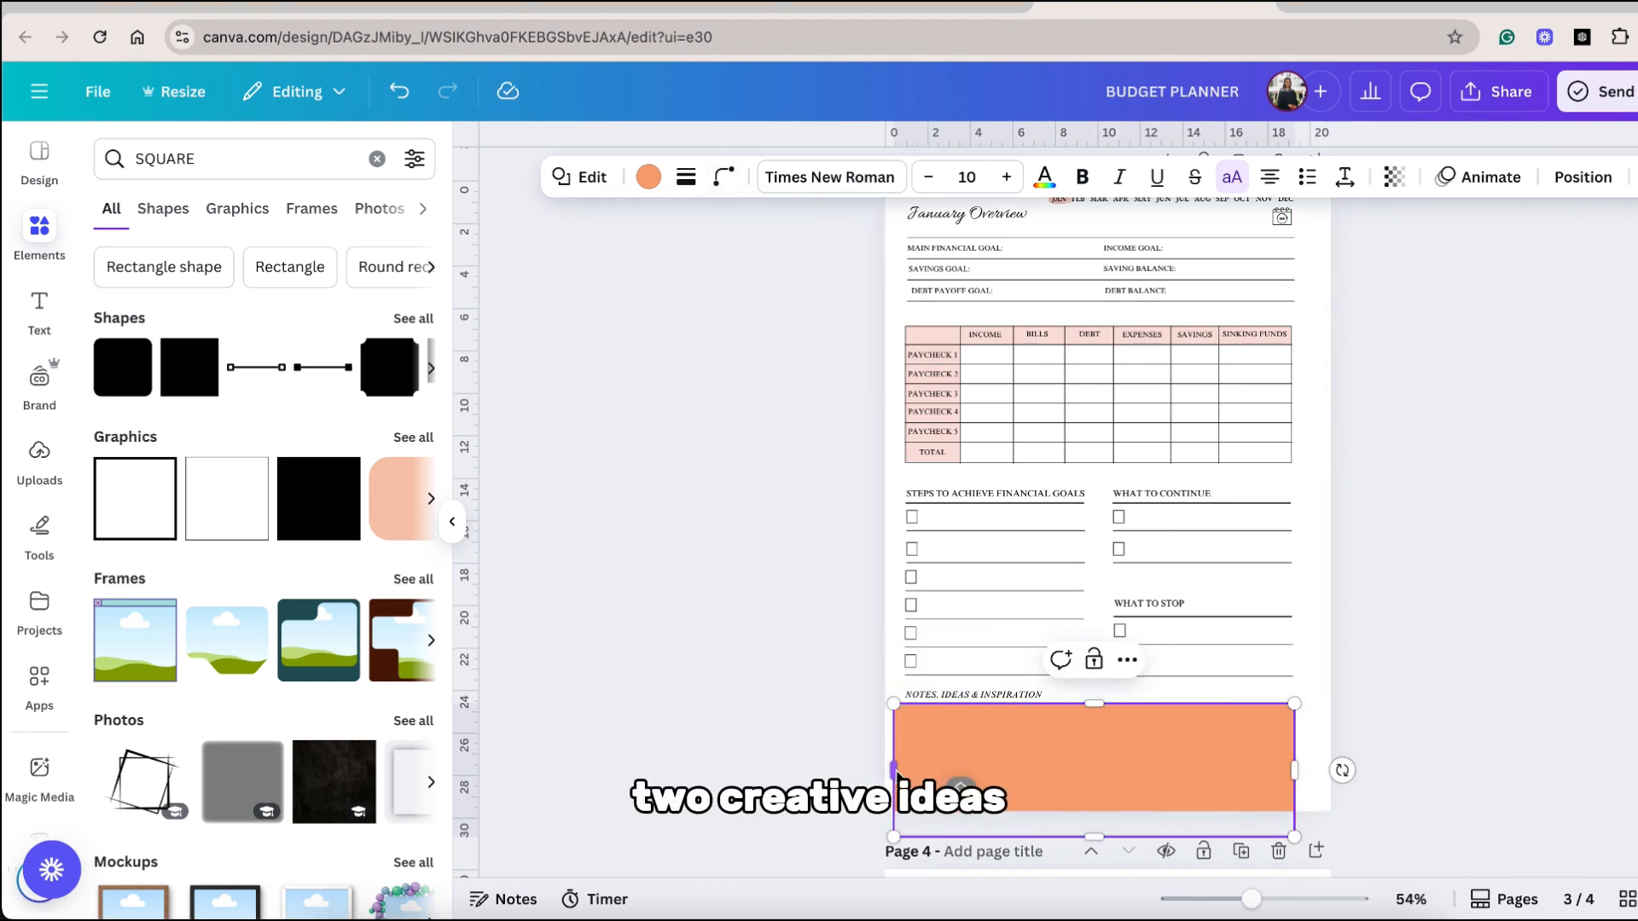
{"action": "left_click_drag", "start_coordinate": [893, 770], "coordinate": [907, 770]}
{"action": "left_click_drag", "start_coordinate": [1102, 838], "coordinate": [1103, 811]}
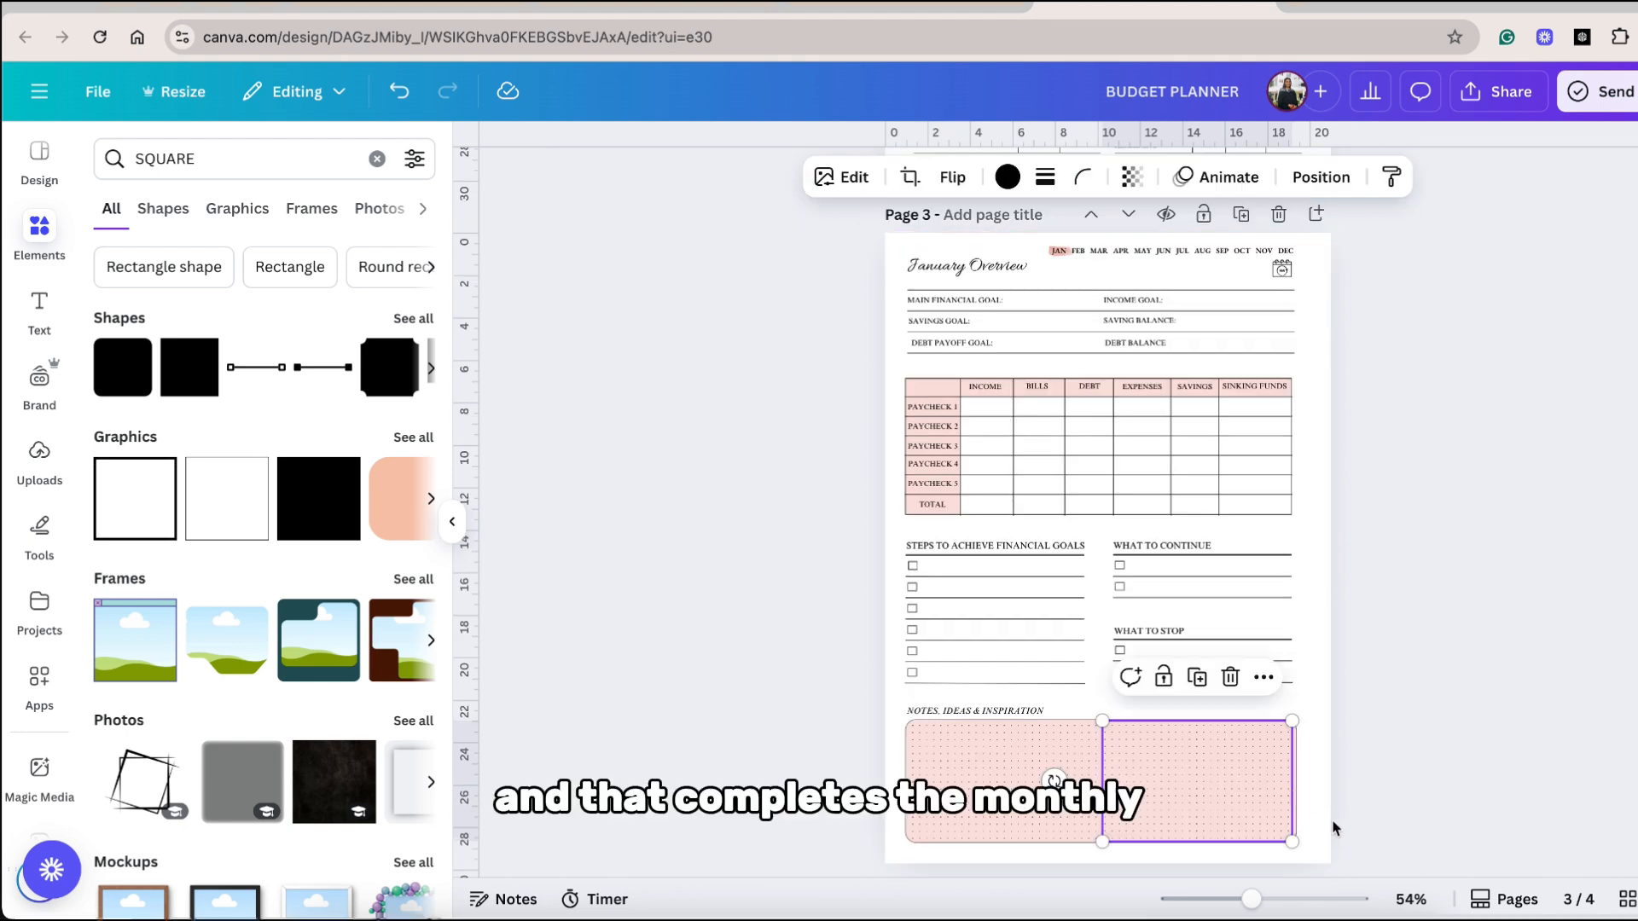
{"action": "key", "text": "ctrl+z"}
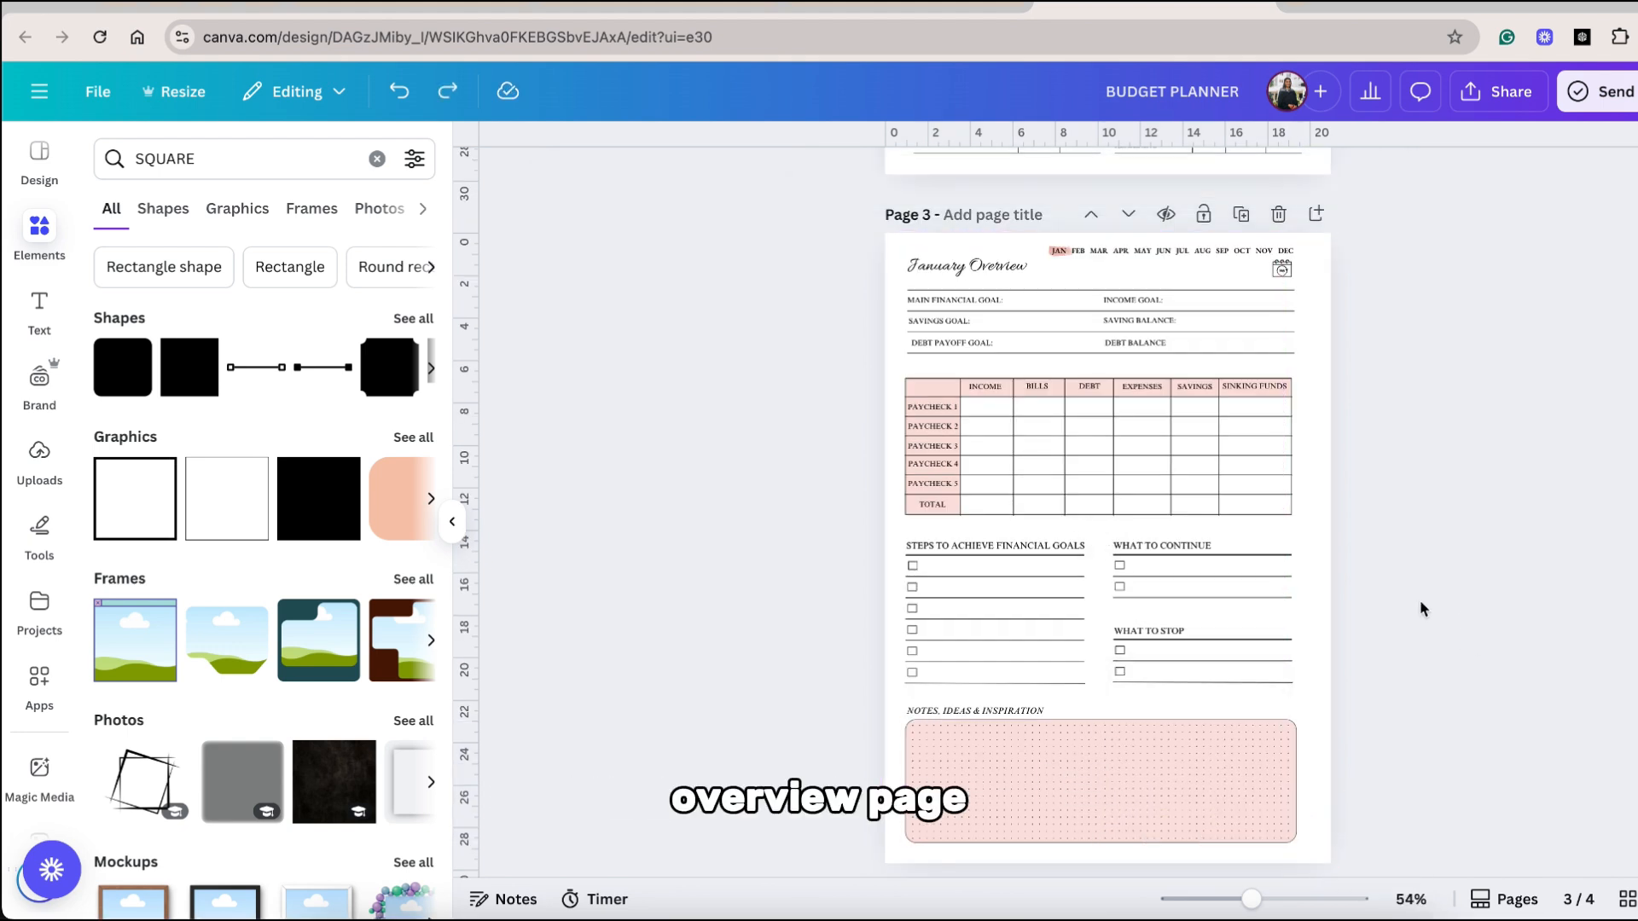
Duplicate the January Overview page and retitle the copy Yearly Overview.
{"action": "scroll", "coordinate": [1421, 607], "scroll_direction": "down", "scroll_amount": 1}
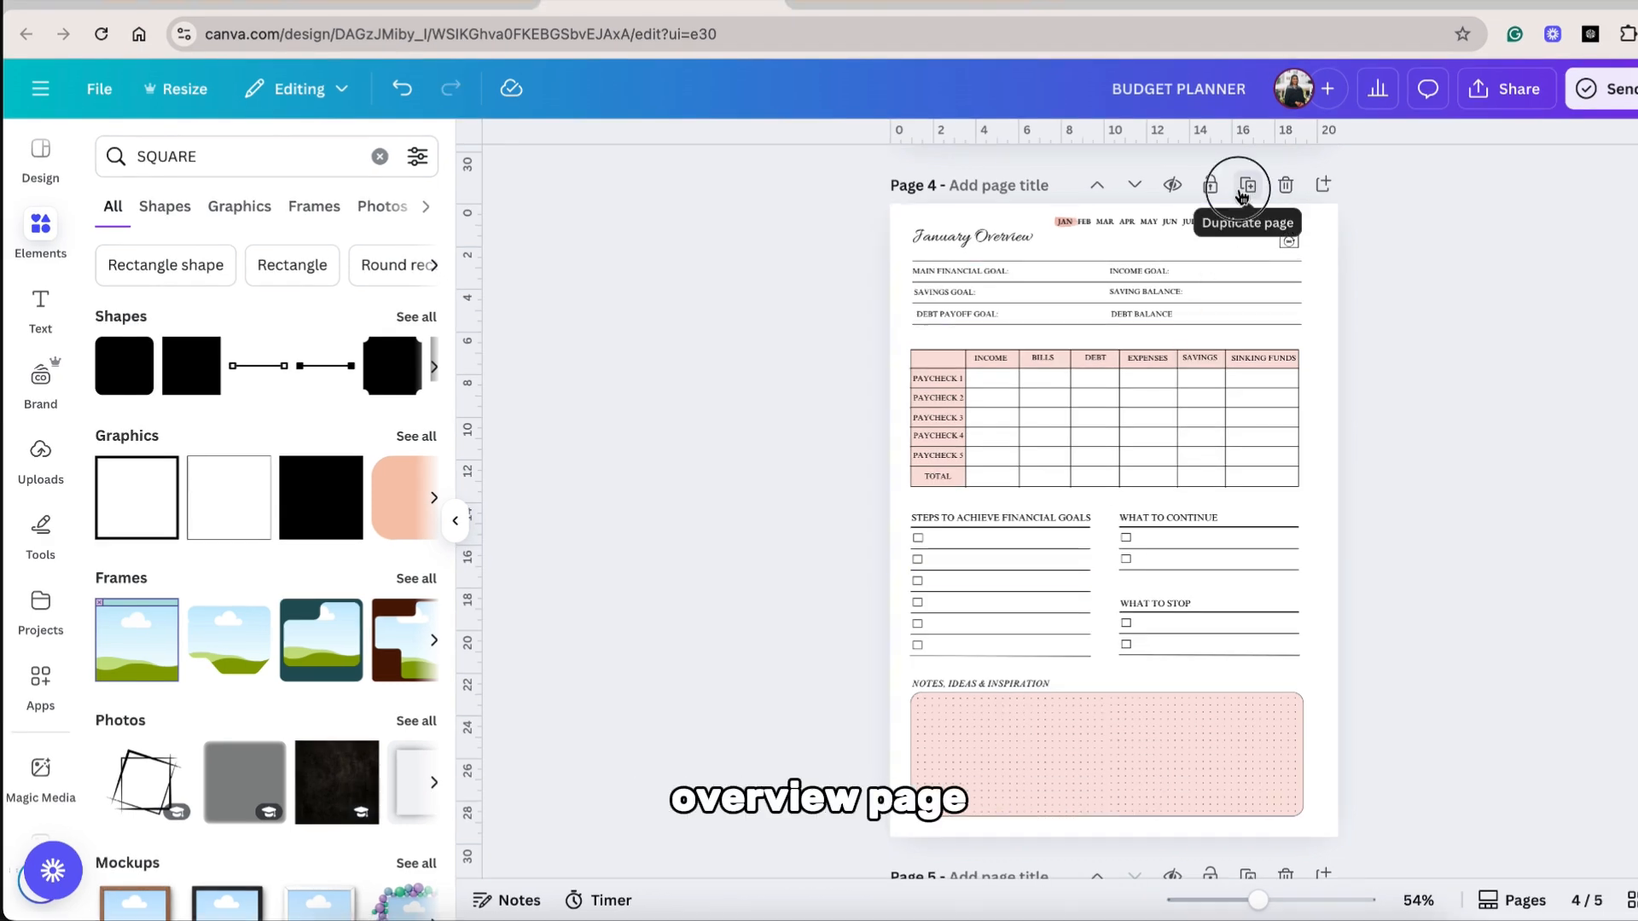
{"action": "left_click", "coordinate": [1246, 185]}
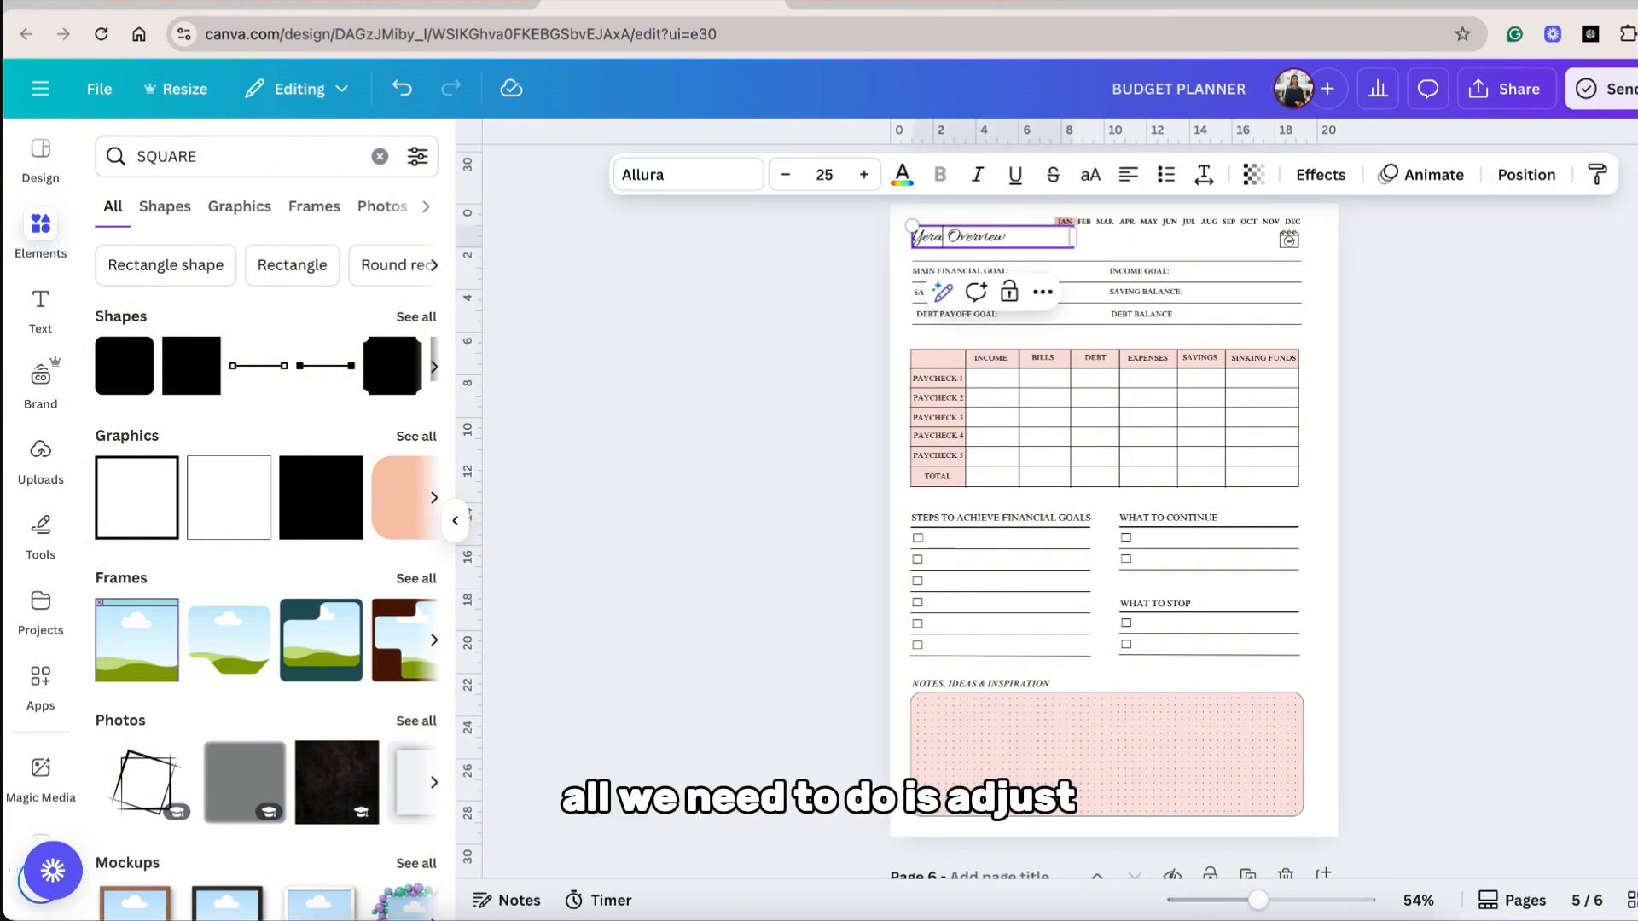
{"action": "type", "text": "arl"}
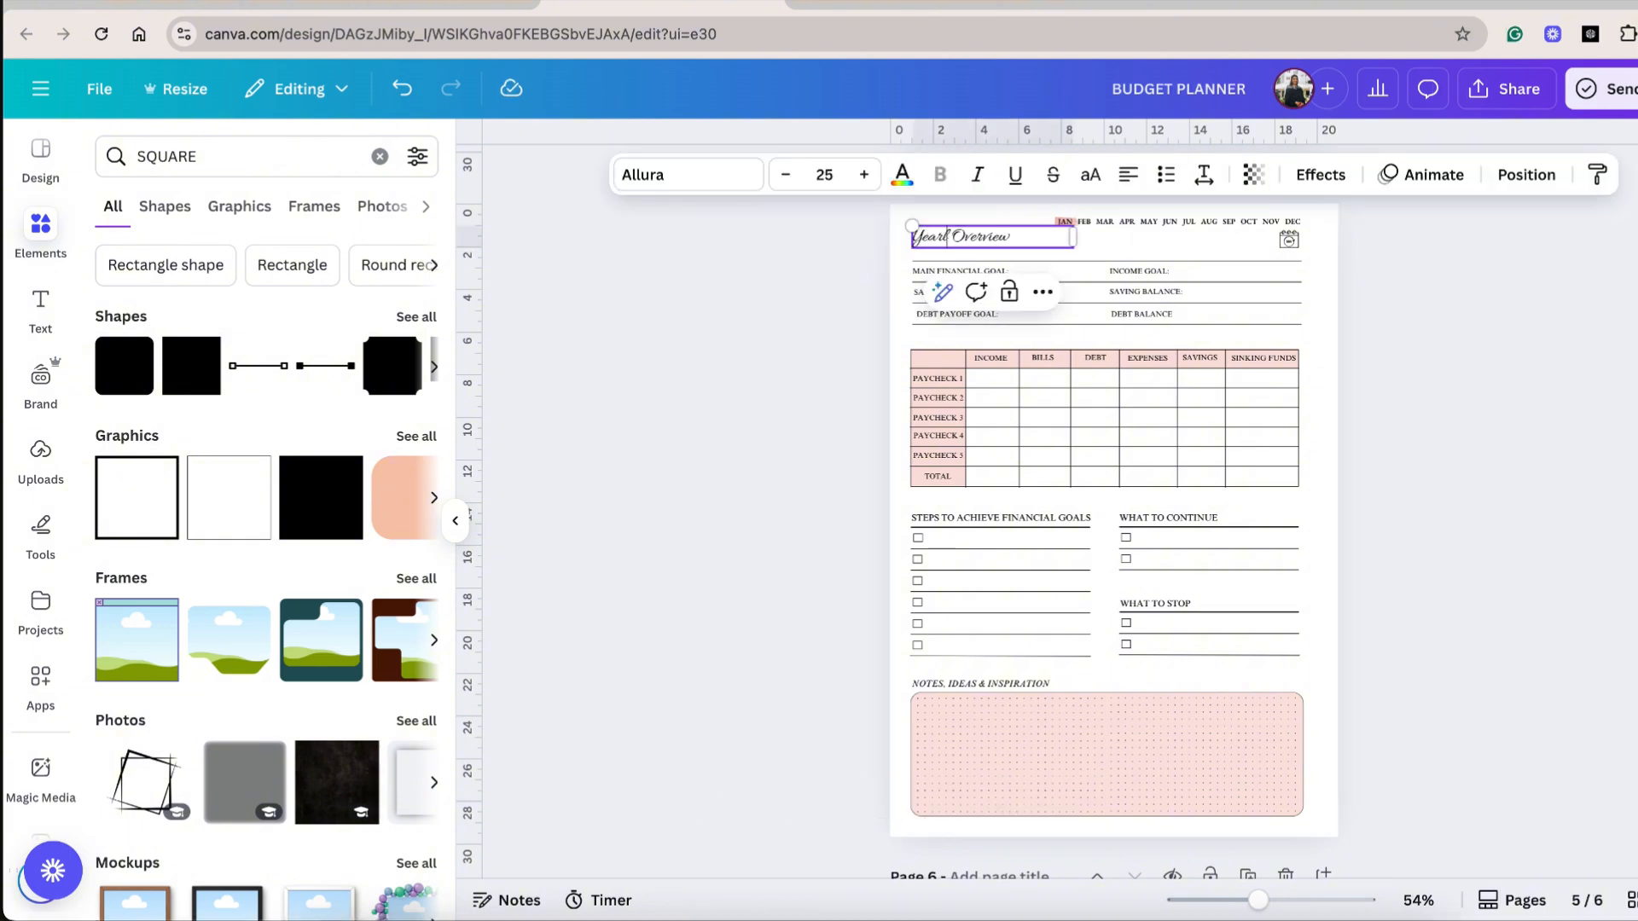
{"action": "type", "text": "y"}
{"action": "left_click", "coordinate": [1450, 494]}
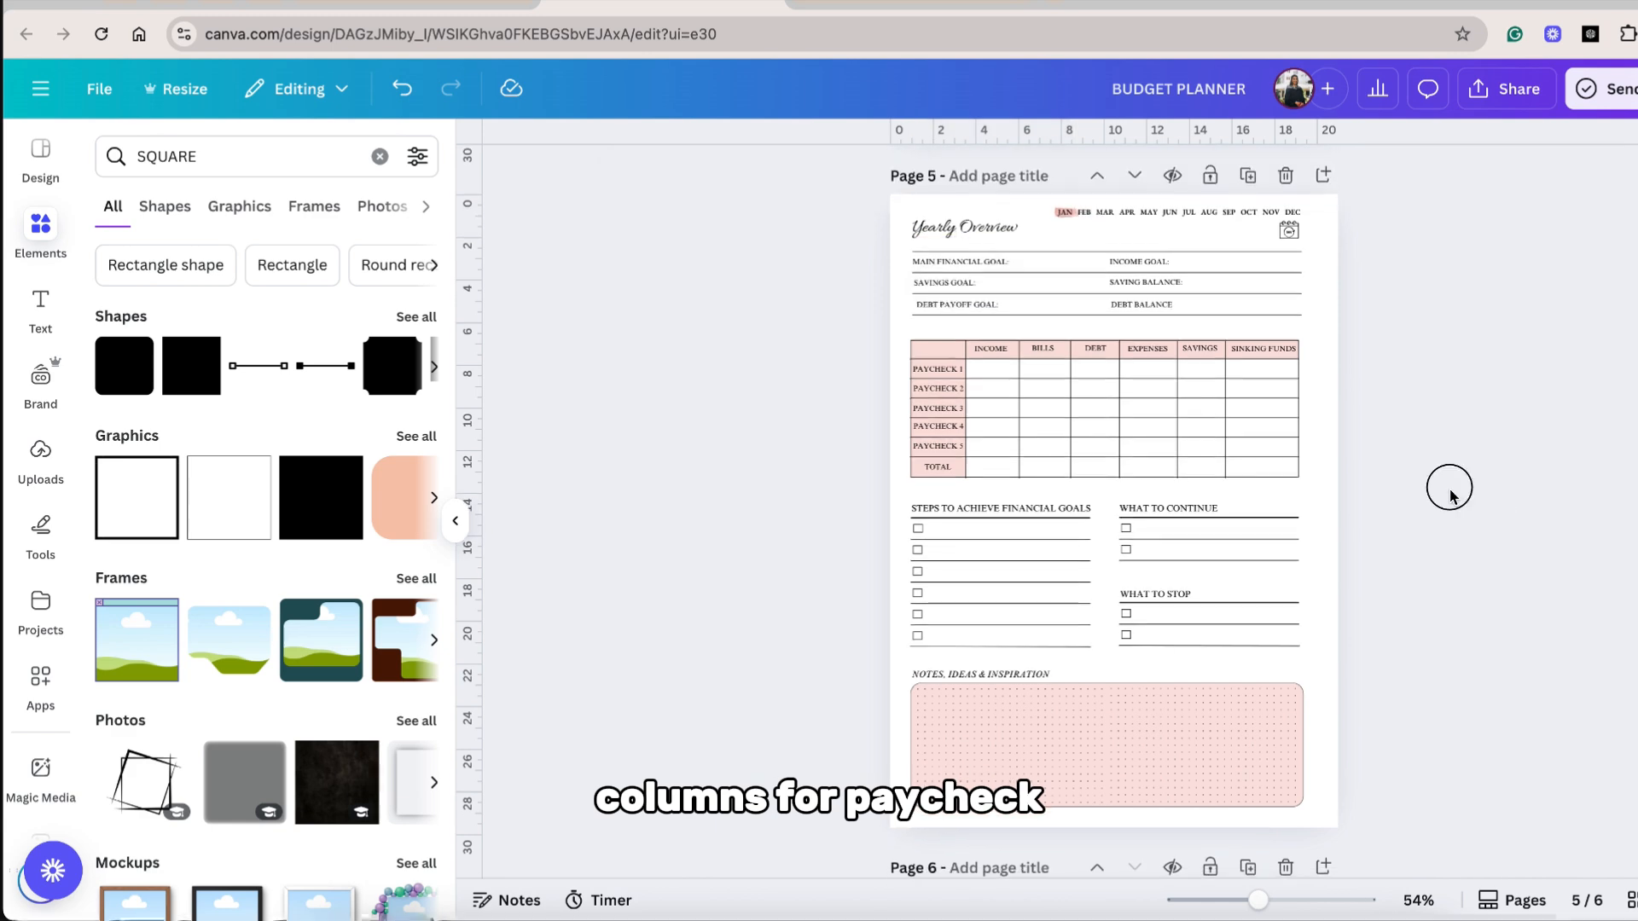
Replace the paycheck row labels in the Yearly Overview table with JANUARY, FEBRUARY, MARCH, APRIL and MAY.
{"action": "left_click_drag", "start_coordinate": [1450, 493], "coordinate": [932, 345]}
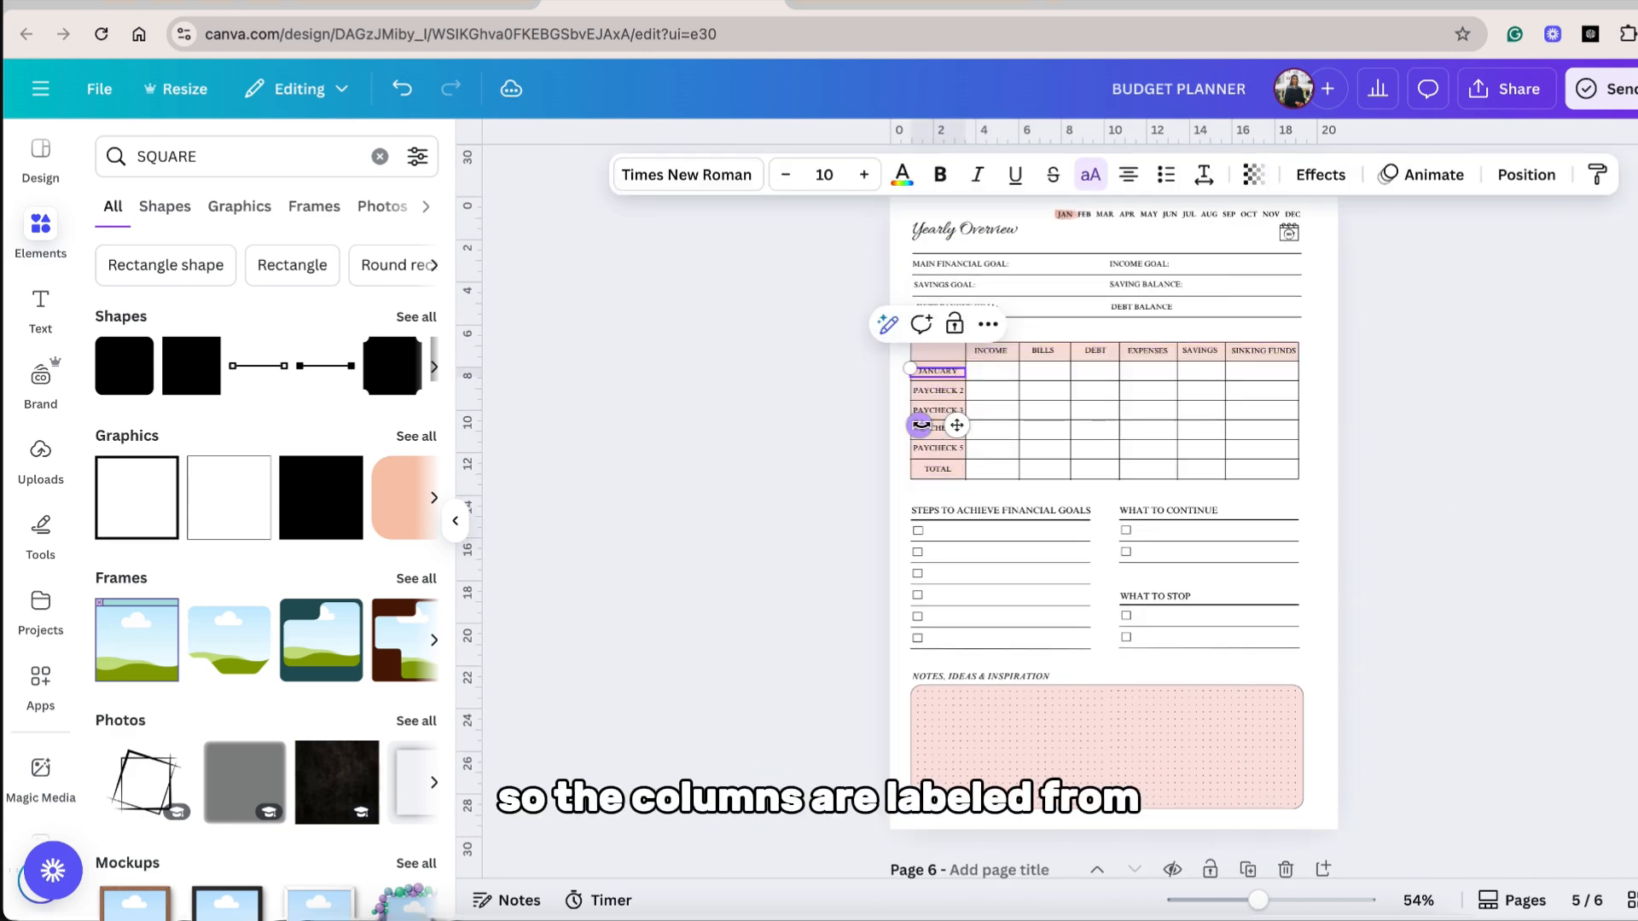
{"action": "left_click", "coordinate": [942, 398]}
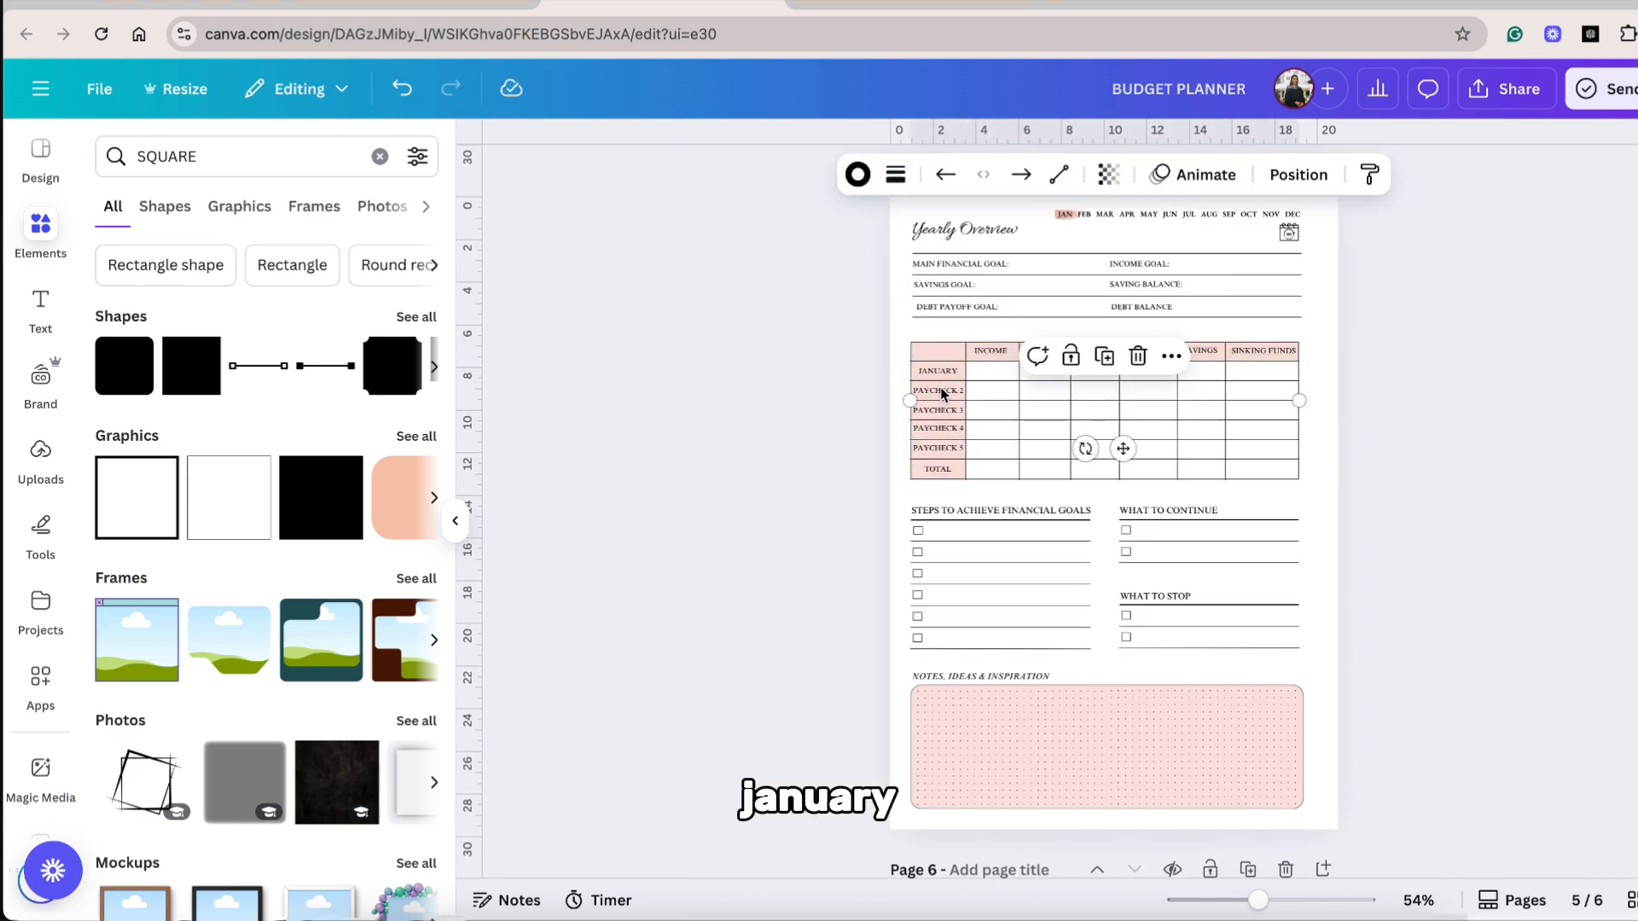
{"action": "double_click", "coordinate": [939, 391]}
{"action": "type", "text": "FEBRUAR"}
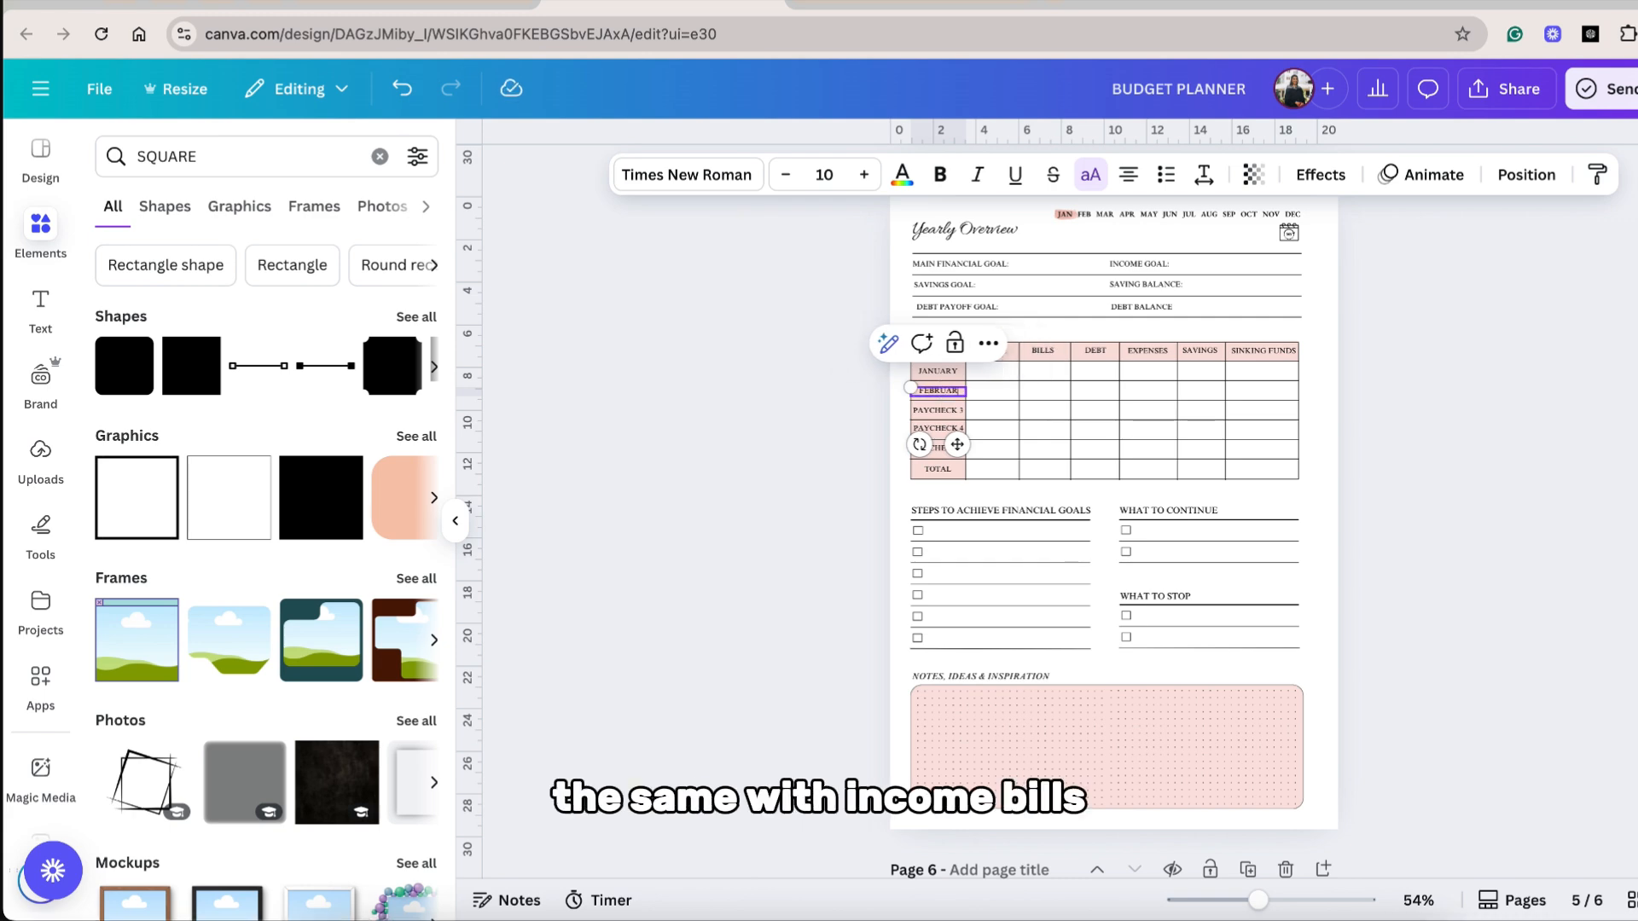
{"action": "type", "text": "Y"}
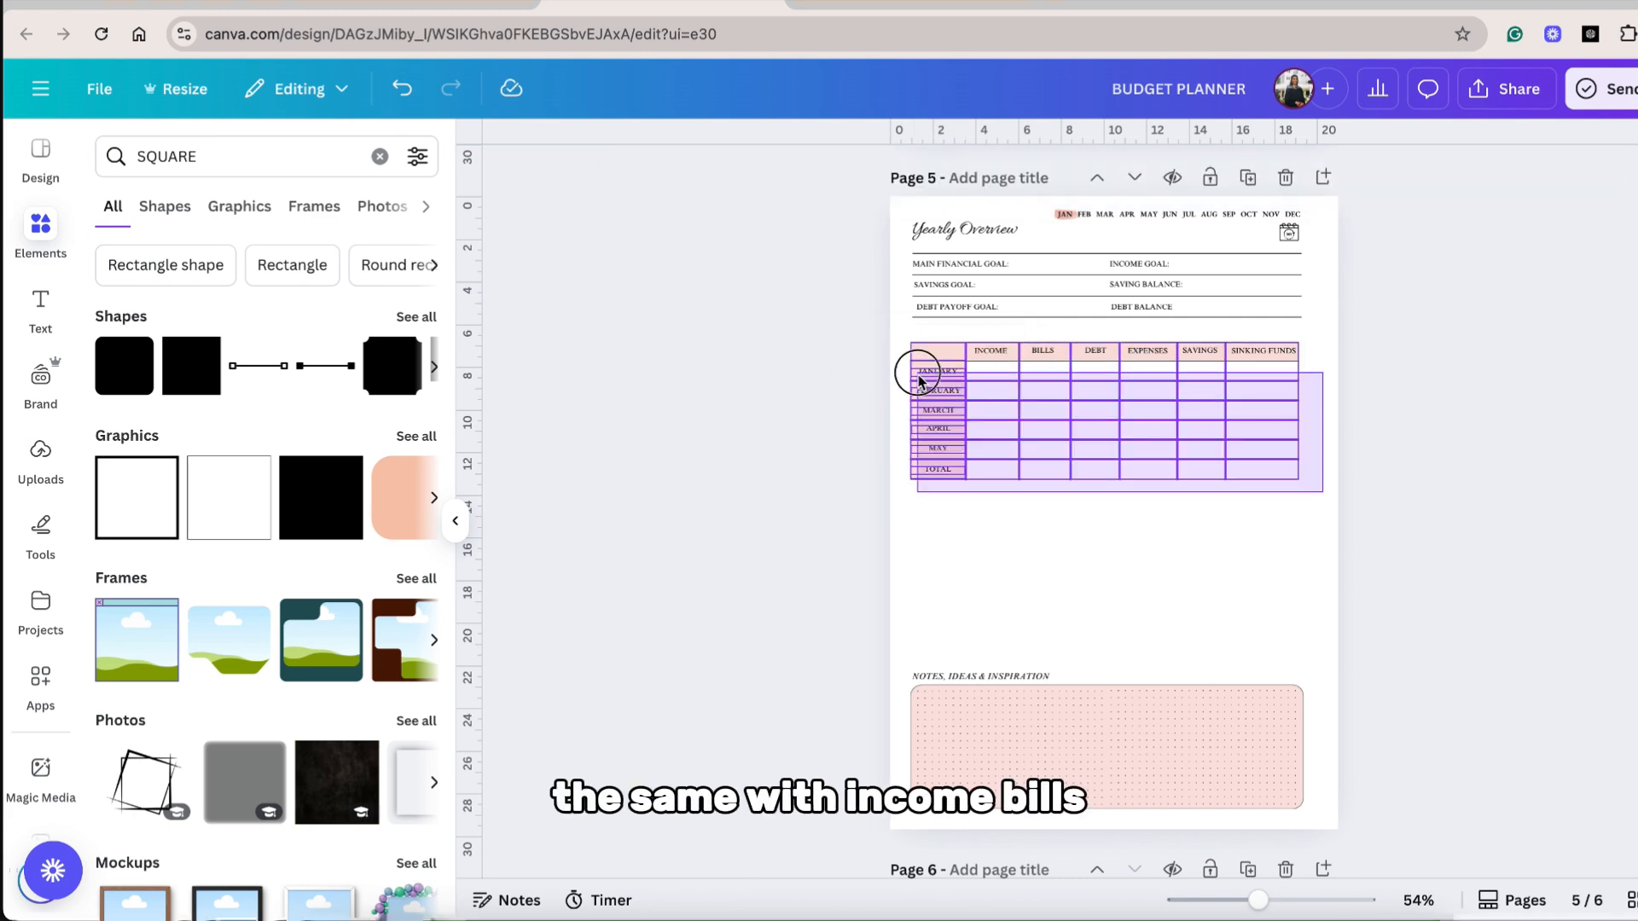
Extend the table downward with a copy of its month rows and label the rows after MAY as JUNE through NOVEMBER.
{"action": "left_click_drag", "start_coordinate": [914, 369], "coordinate": [924, 488]}
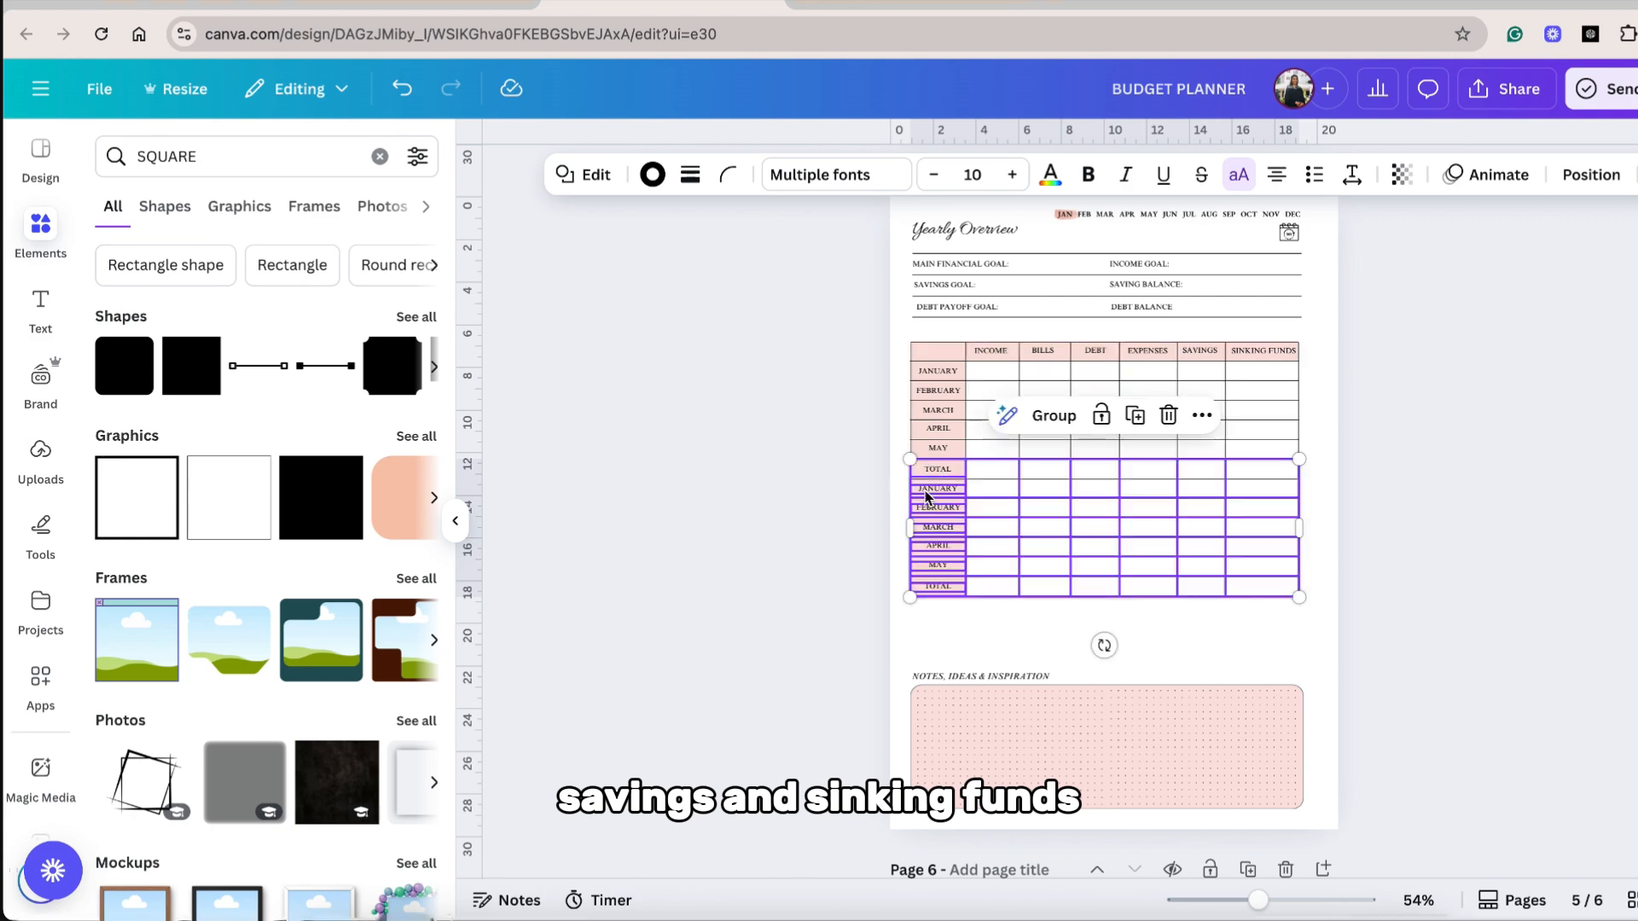
{"action": "left_click", "coordinate": [1350, 510]}
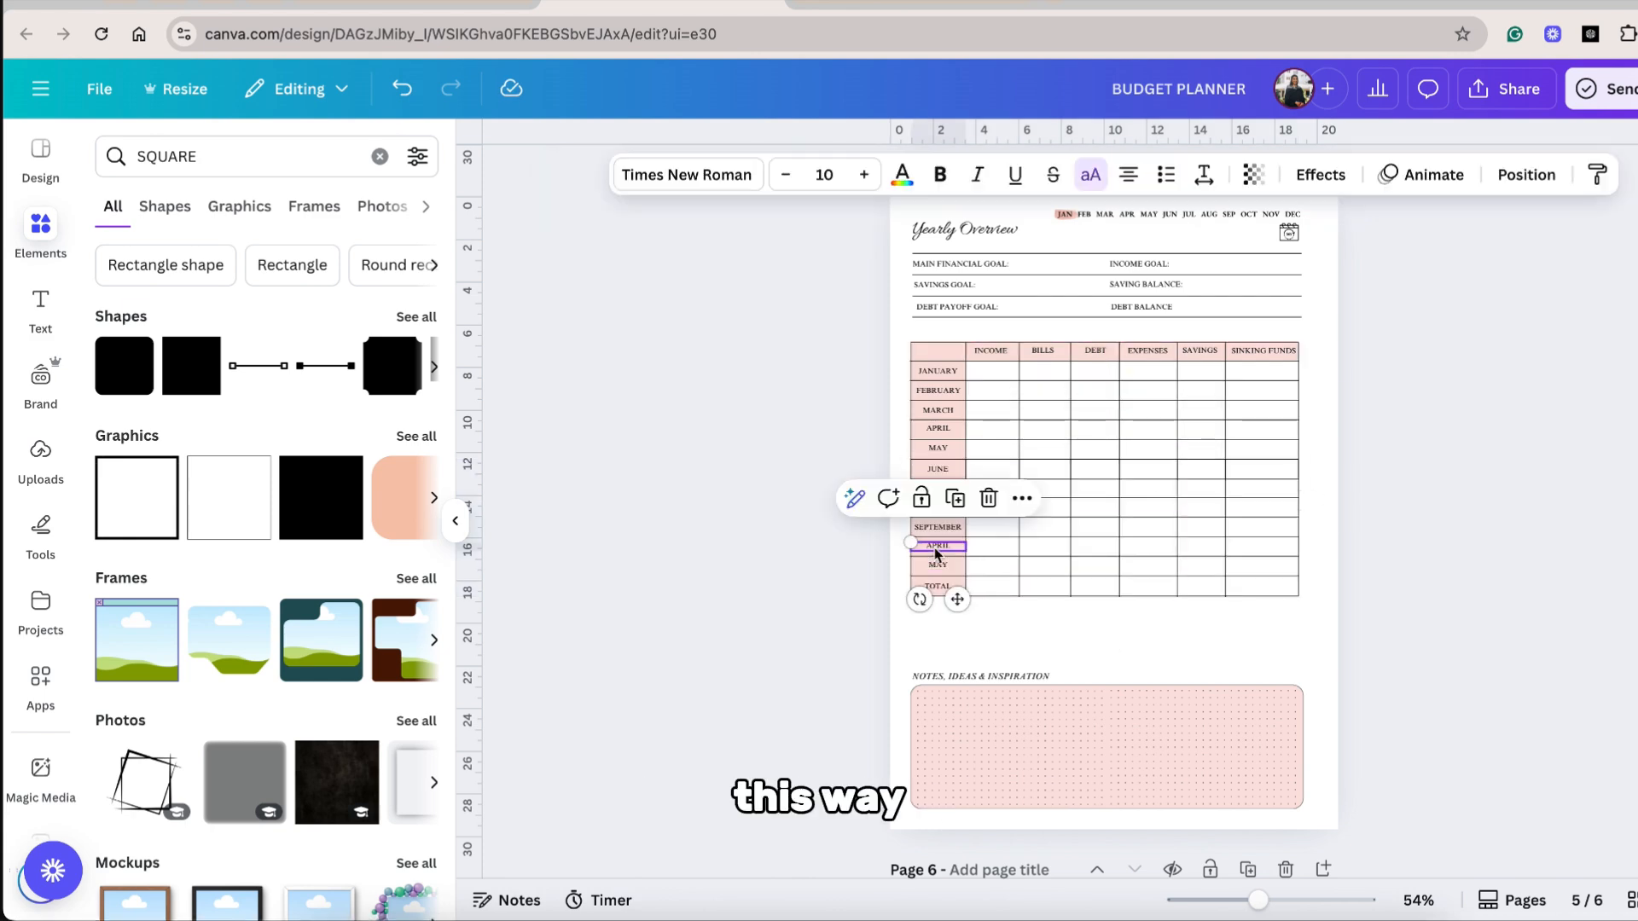
{"action": "type", "text": "OCTOBER"}
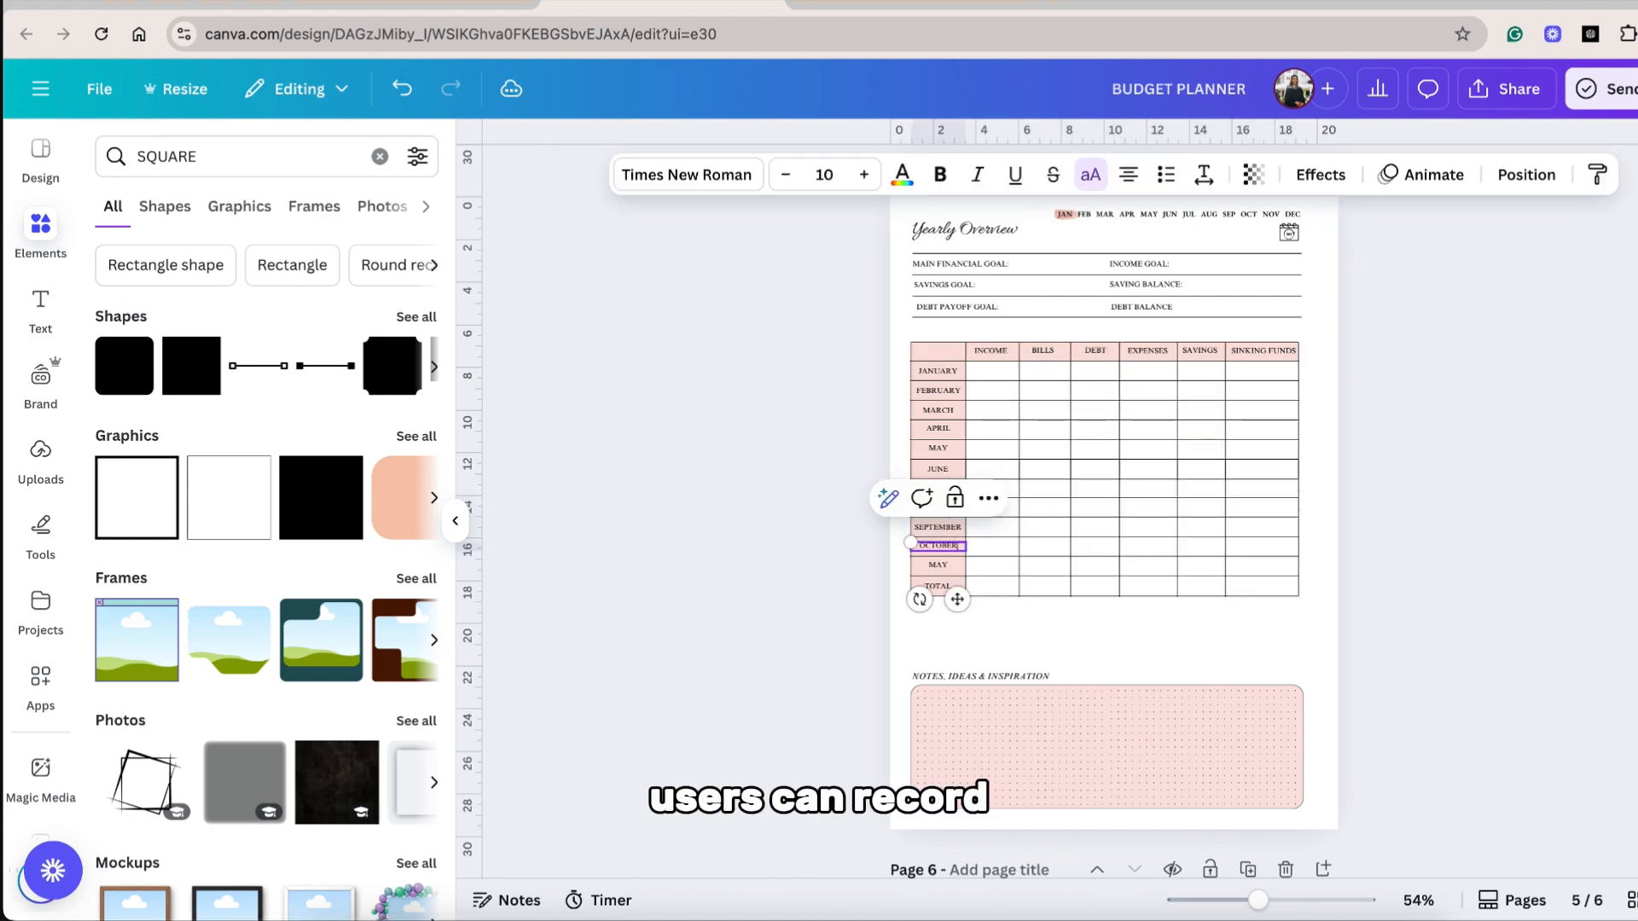
{"action": "left_click", "coordinate": [931, 566]}
{"action": "type", "text": "NOVEMBE"}
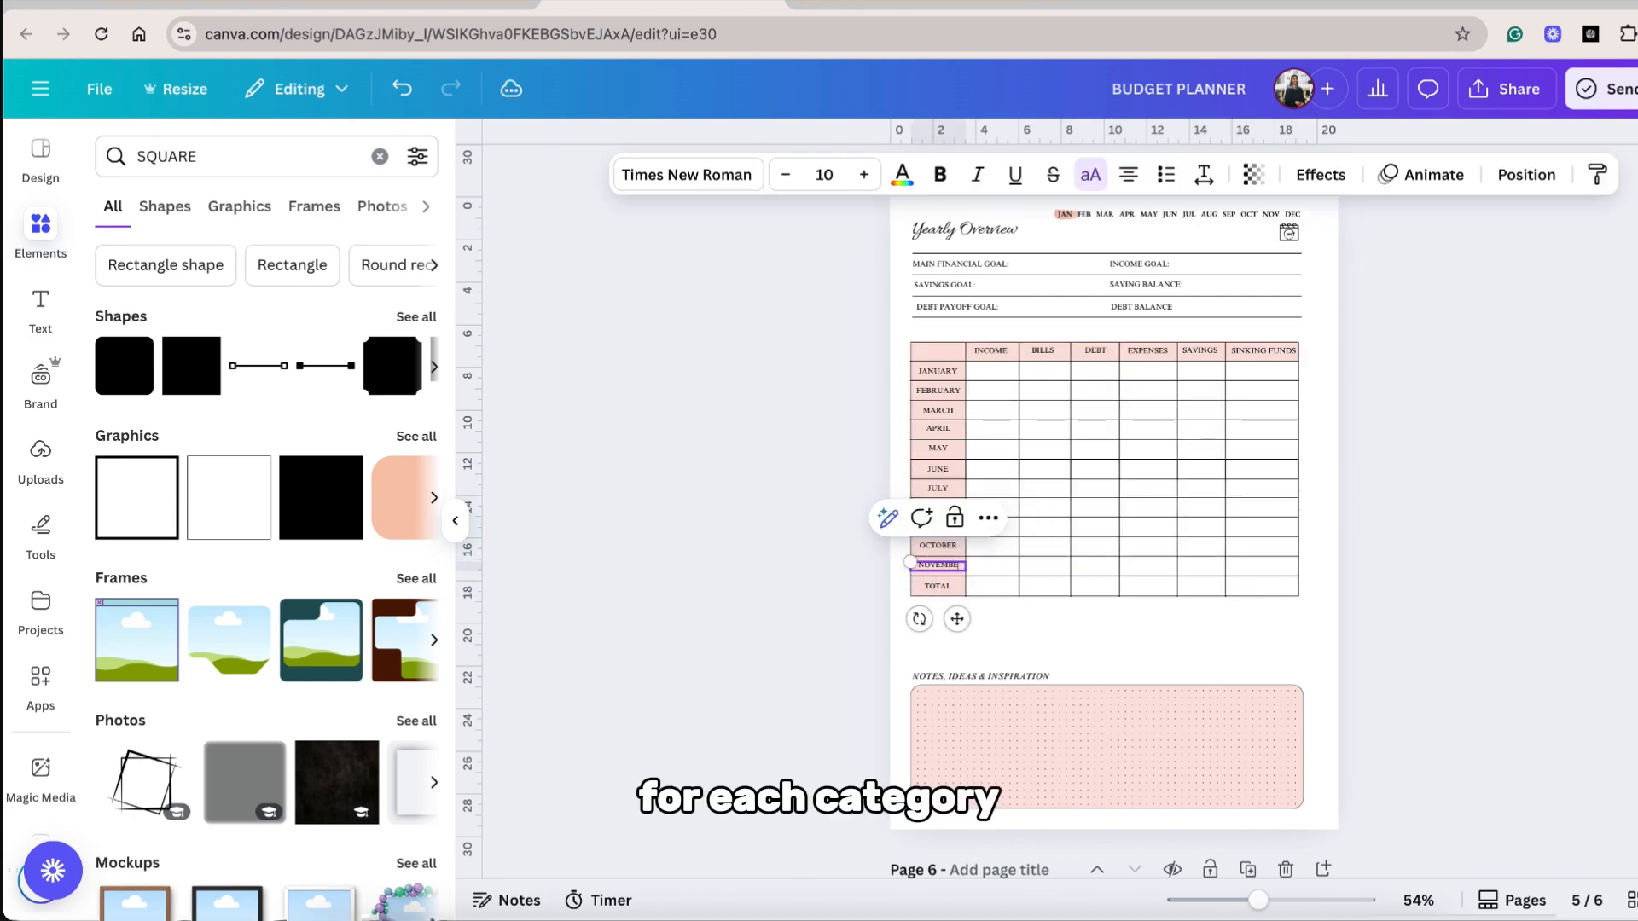
{"action": "type", "text": "R"}
{"action": "left_click", "coordinate": [933, 577]}
Complete the Yearly Overview table with a final month row labelled DEC, using the short month labels JAN through DEC.
{"action": "left_click_drag", "start_coordinate": [1308, 639], "coordinate": [910, 586]}
{"action": "left_click_drag", "start_coordinate": [930, 586], "coordinate": [928, 607]}
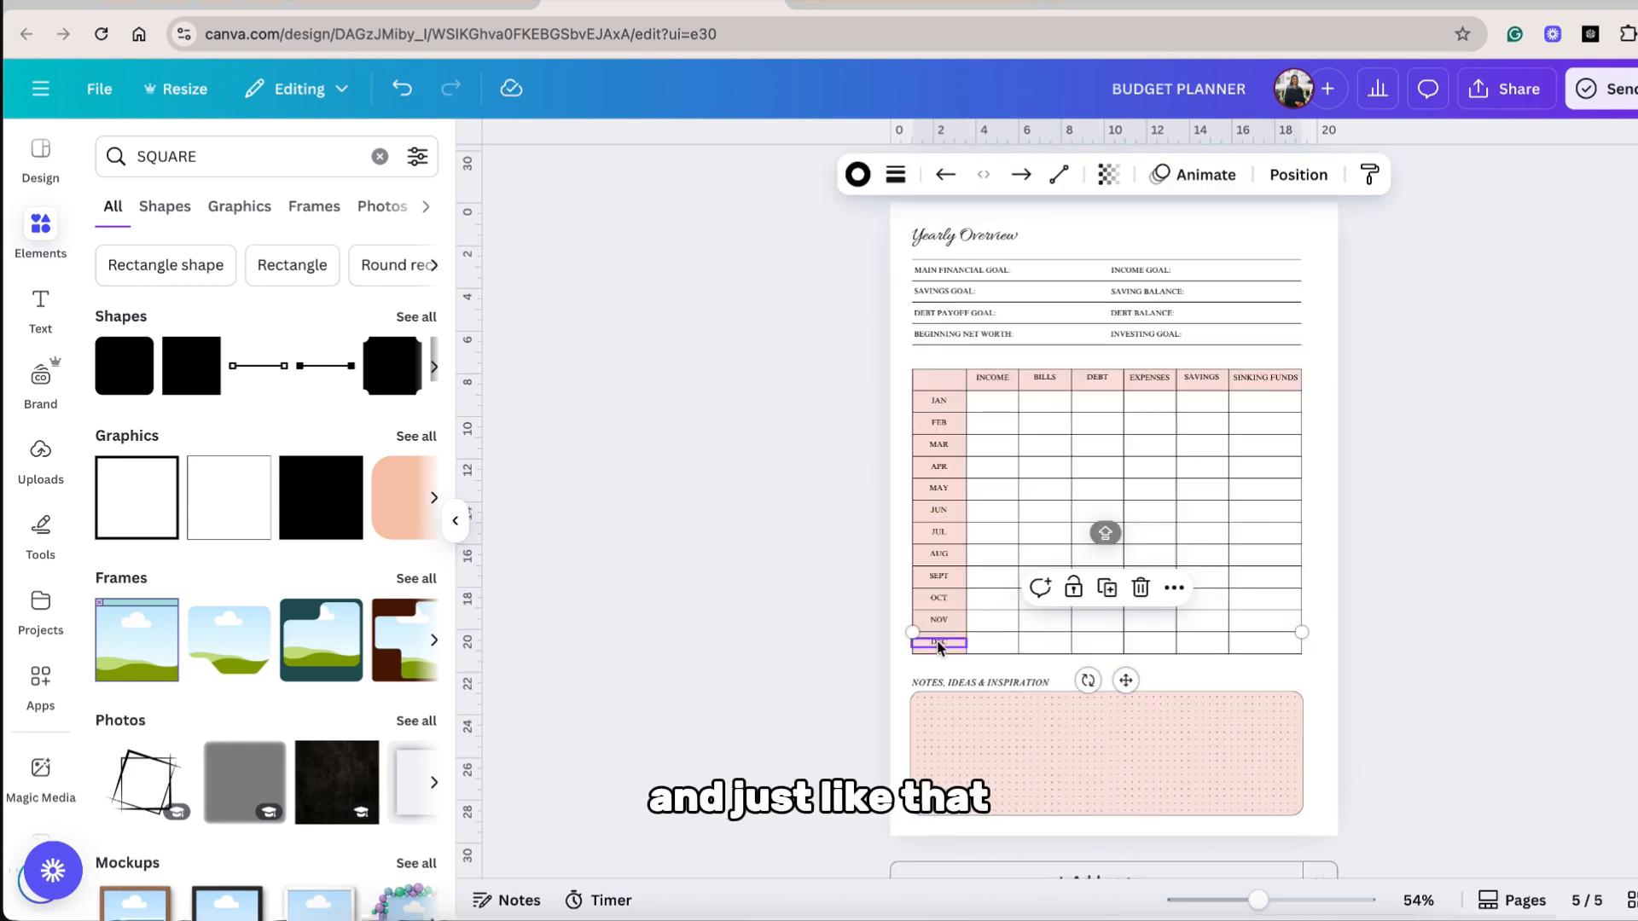
{"action": "left_click", "coordinate": [936, 640]}
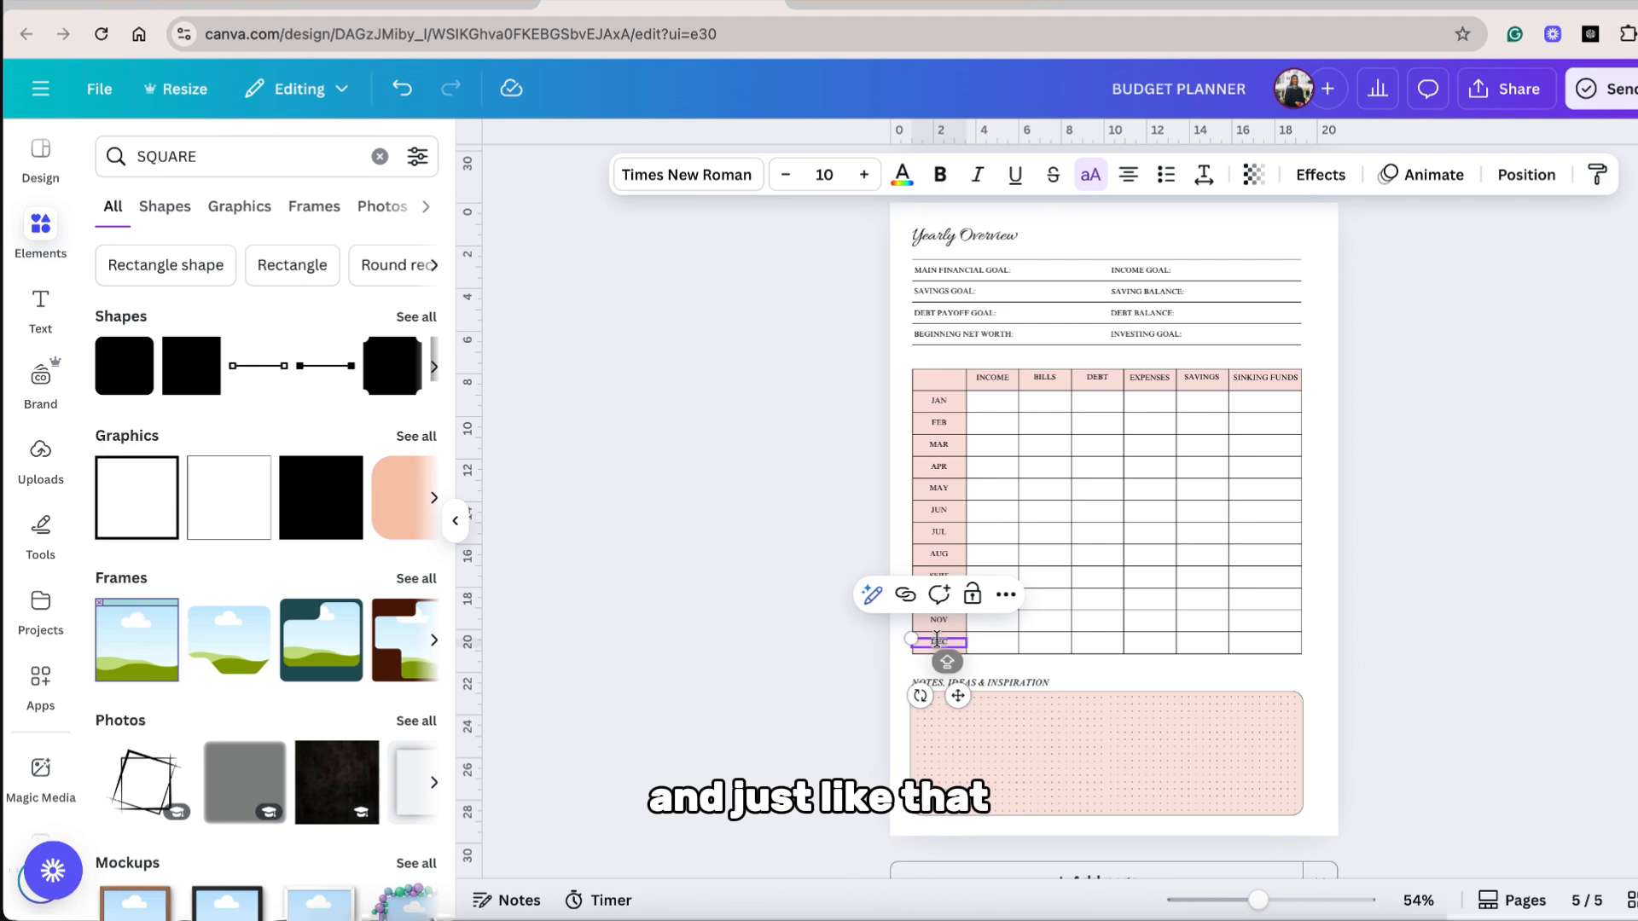
{"action": "type", "text": "DEC"}
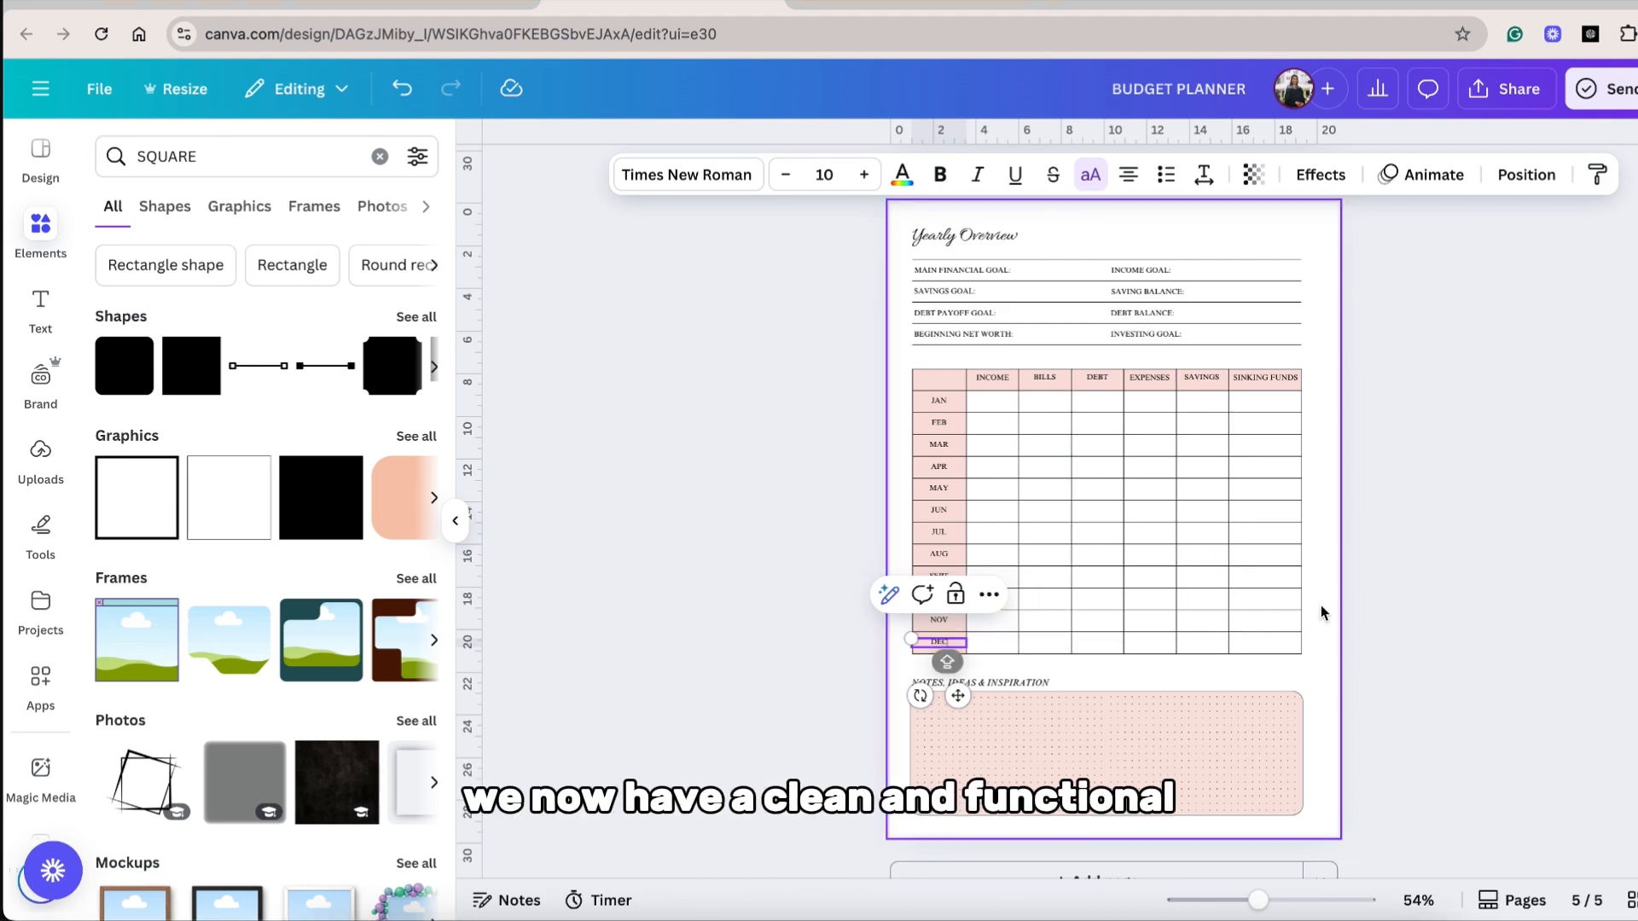
Add a blank page after Yearly Overview and give it the script title Afterpay Tracker.
{"action": "left_click", "coordinate": [1426, 622]}
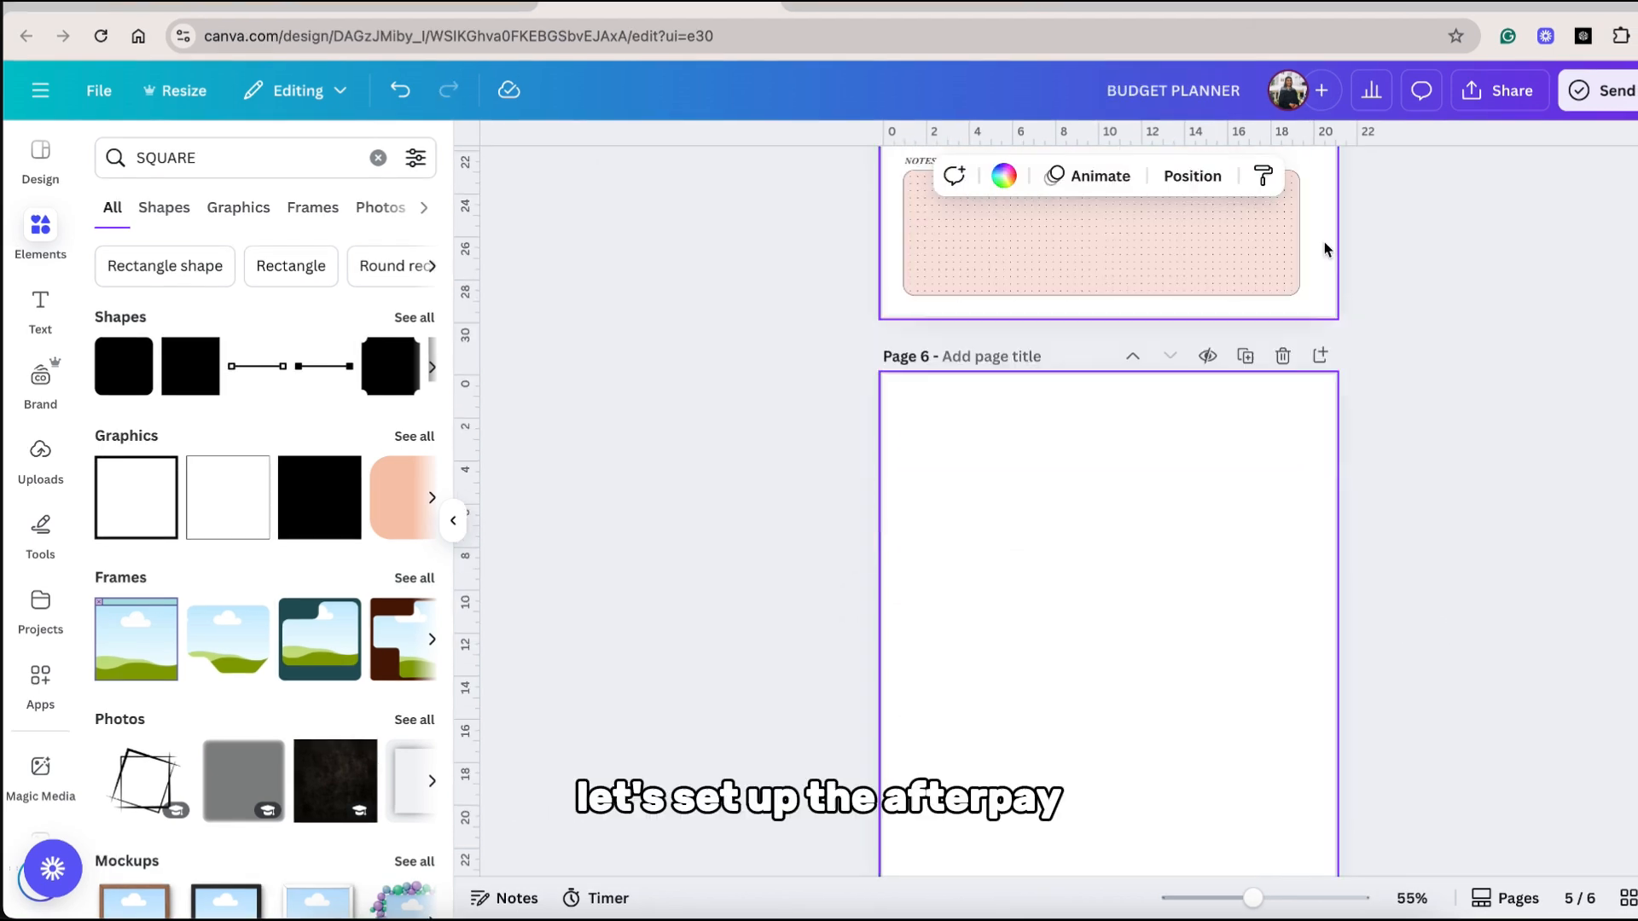
{"action": "key", "text": "ctrl+v"}
{"action": "type", "text": "FTER"}
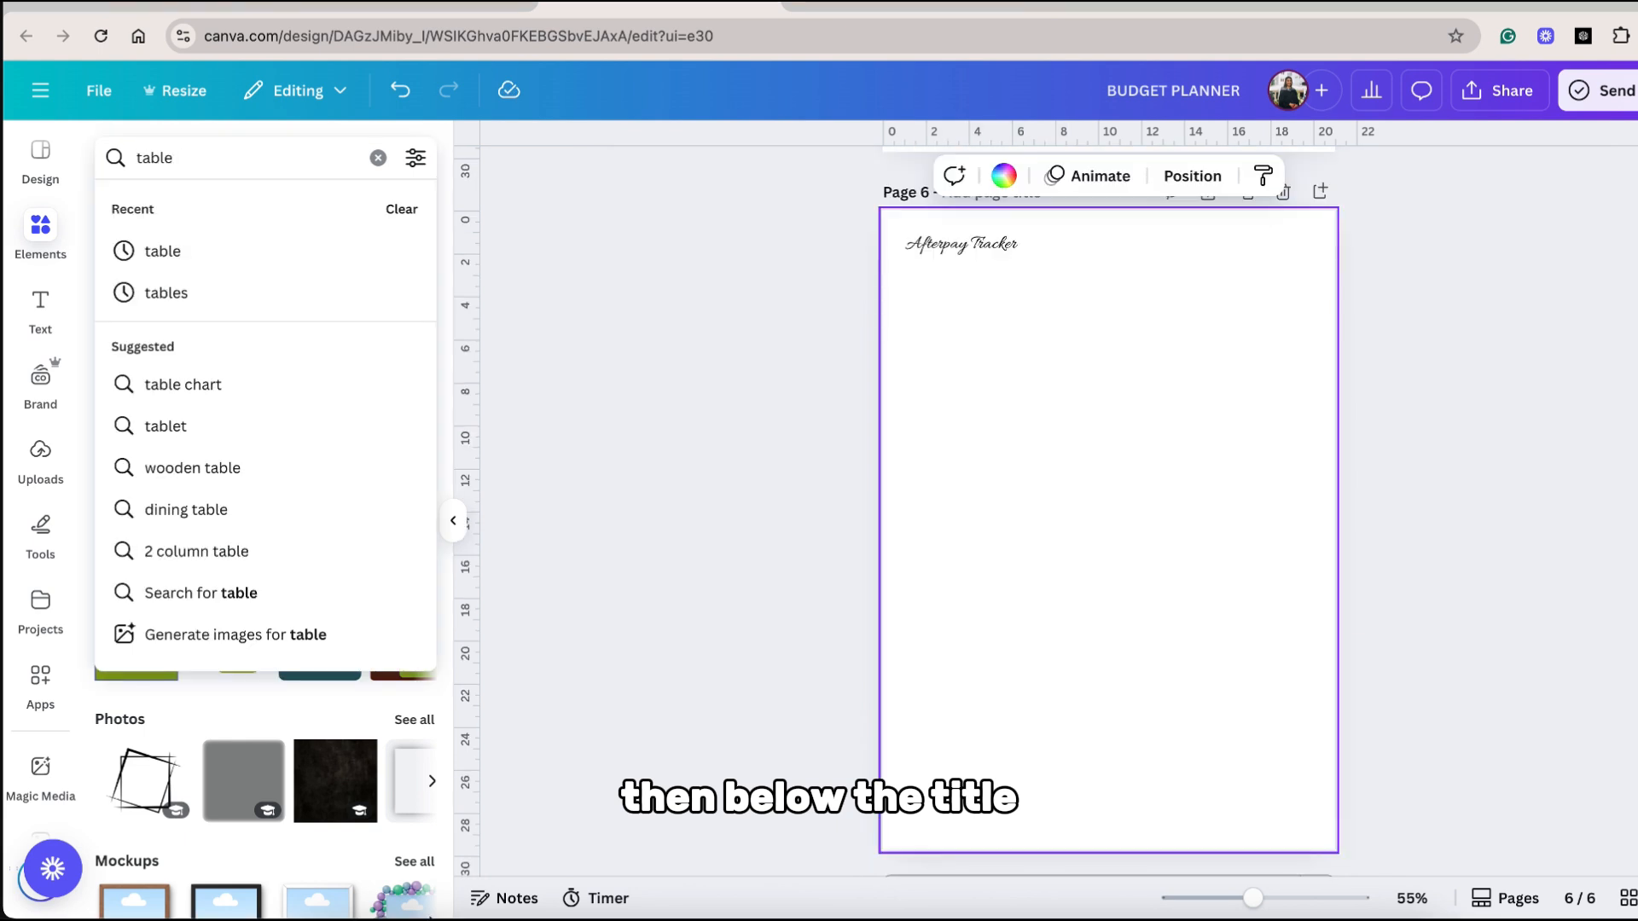
Insert a content-wide table of four rows and four columns beneath the title, merging the cells across each of its first three rows.
{"action": "key", "text": "Return"}
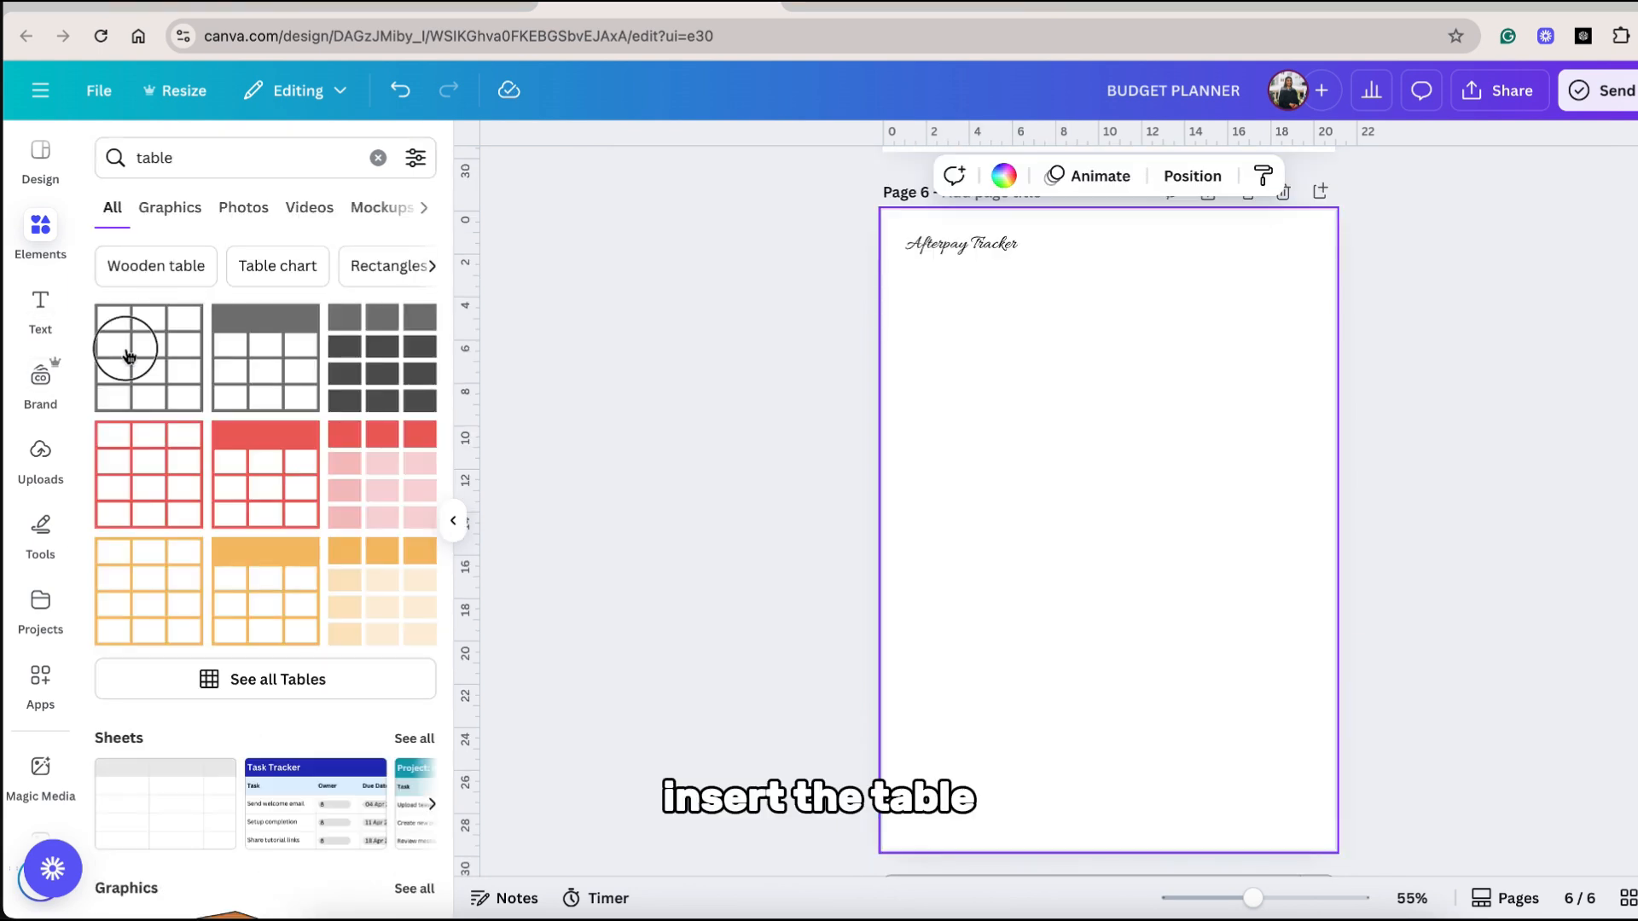
{"action": "left_click", "coordinate": [149, 357]}
{"action": "left_click_drag", "start_coordinate": [1035, 458], "coordinate": [989, 294]}
{"action": "left_click", "coordinate": [991, 296]}
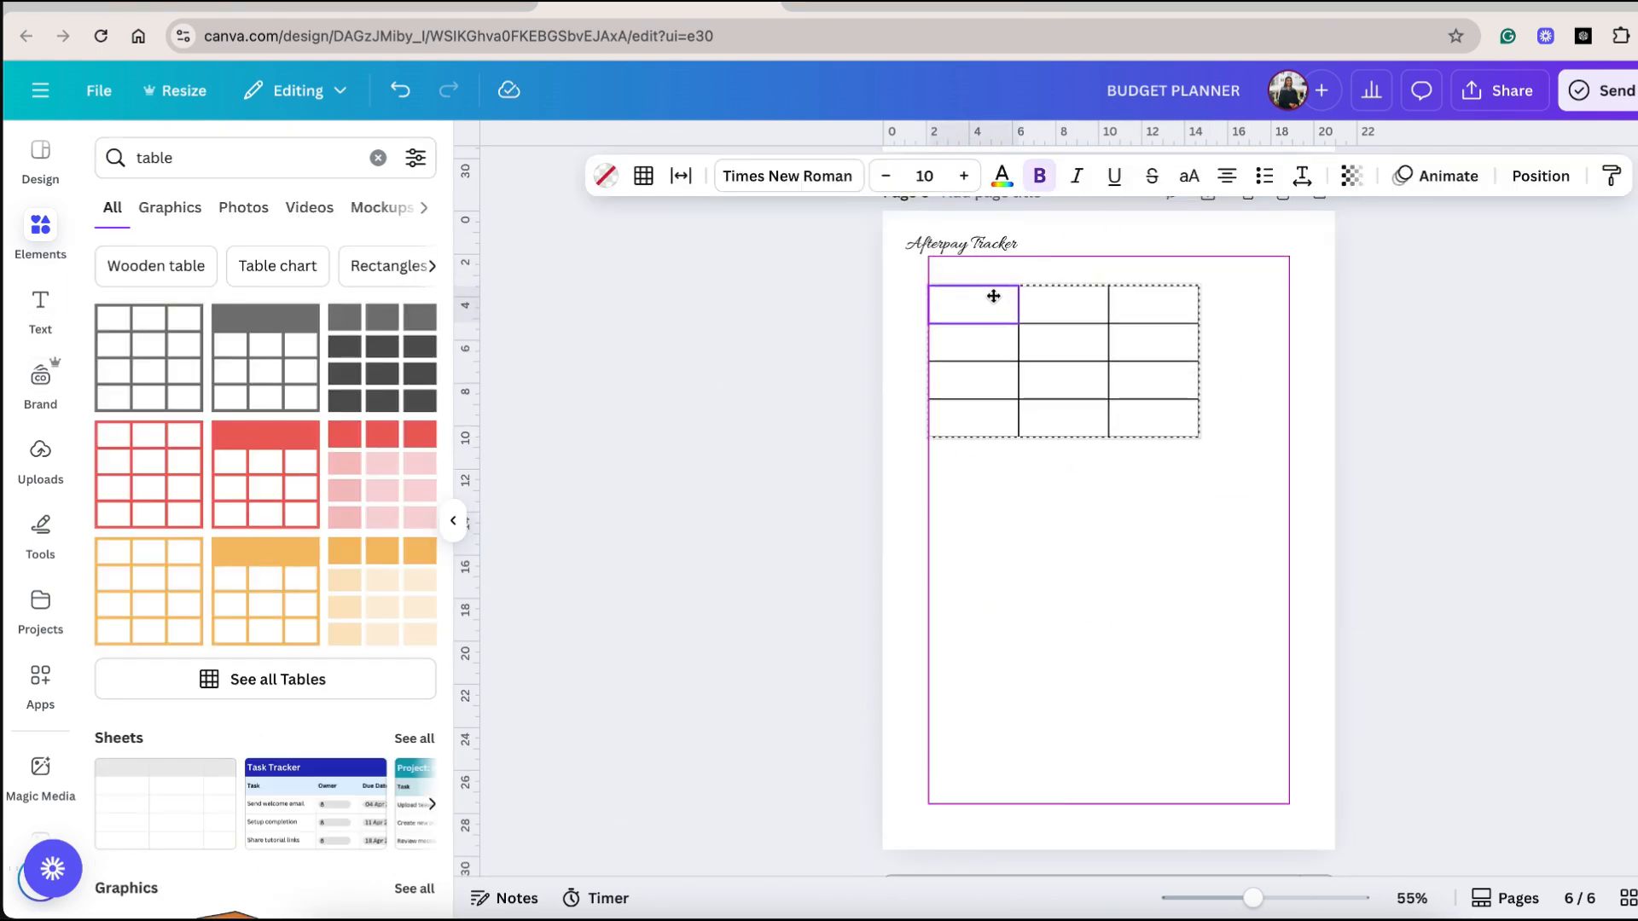
{"action": "left_click", "coordinate": [1197, 273]}
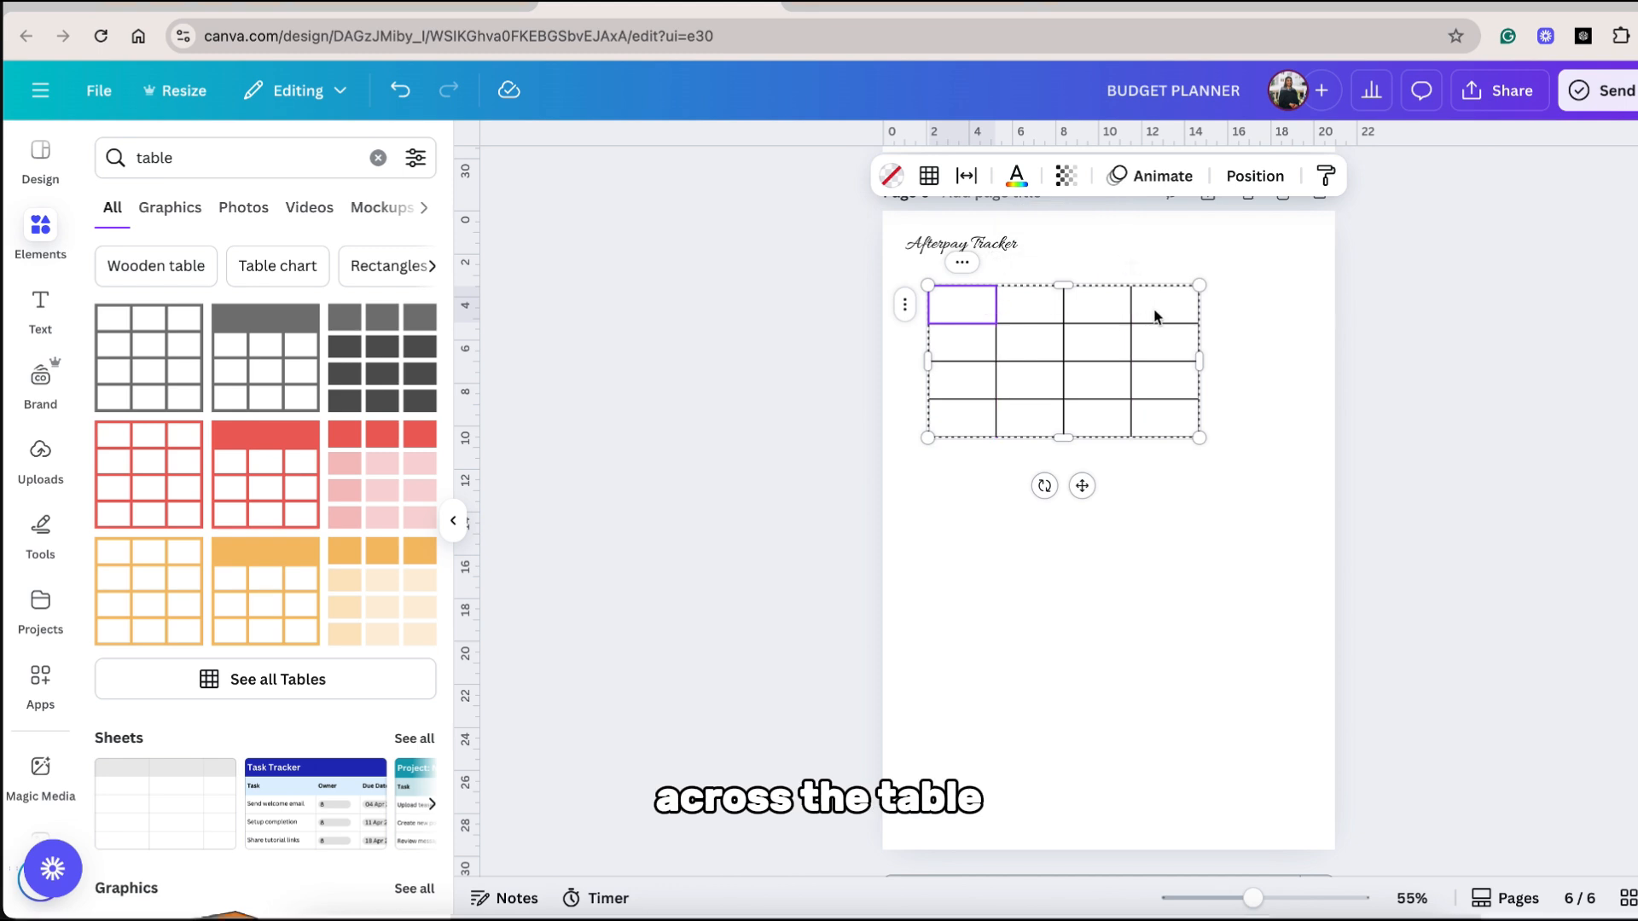
{"action": "left_click_drag", "start_coordinate": [1155, 314], "coordinate": [1115, 311]}
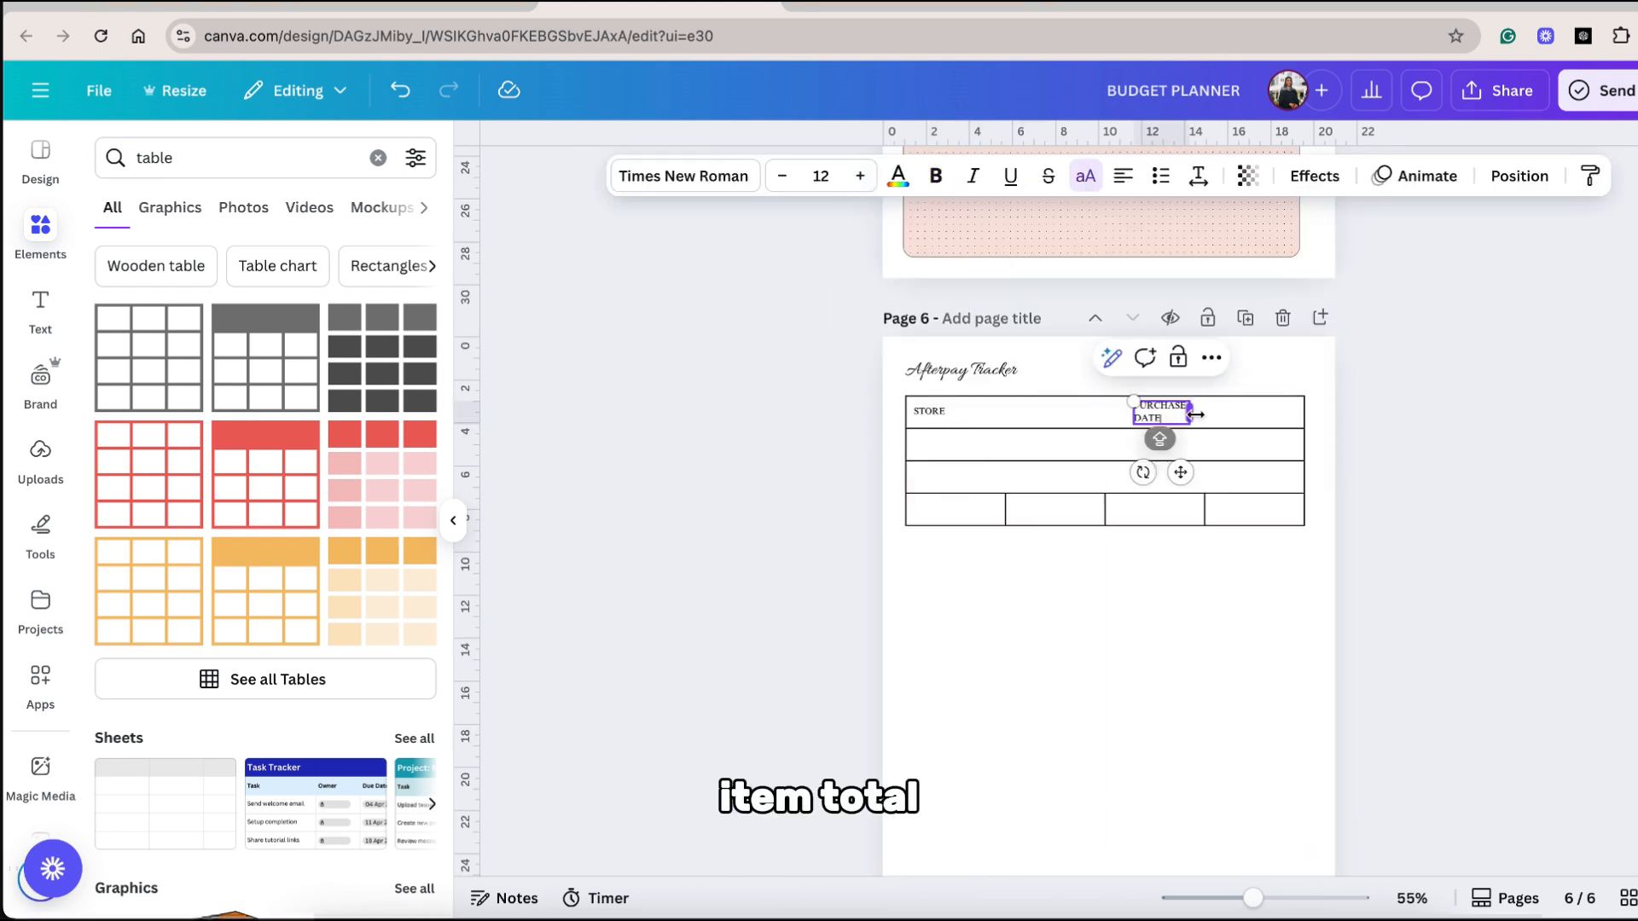
Label the merged rows STORE and PURCHASE DATE, ITEM(S), and TOTAL, AMOUNT DUE and INSTALLMENTS.
{"action": "left_click_drag", "start_coordinate": [1164, 434], "coordinate": [1183, 469]}
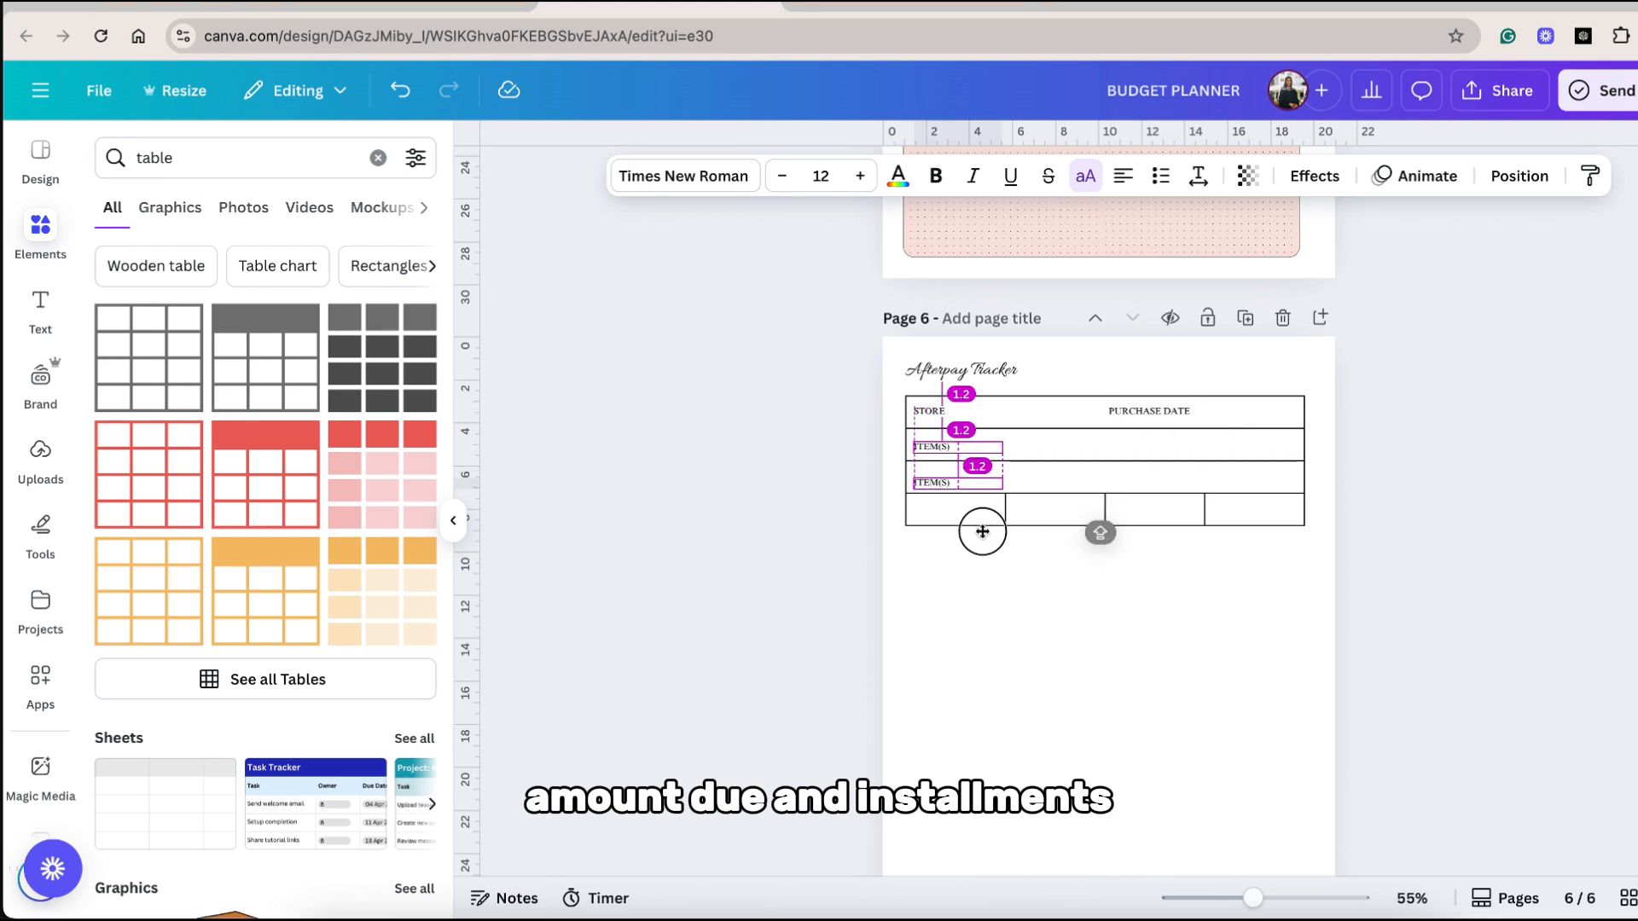
{"action": "left_click_drag", "start_coordinate": [983, 531], "coordinate": [979, 523]}
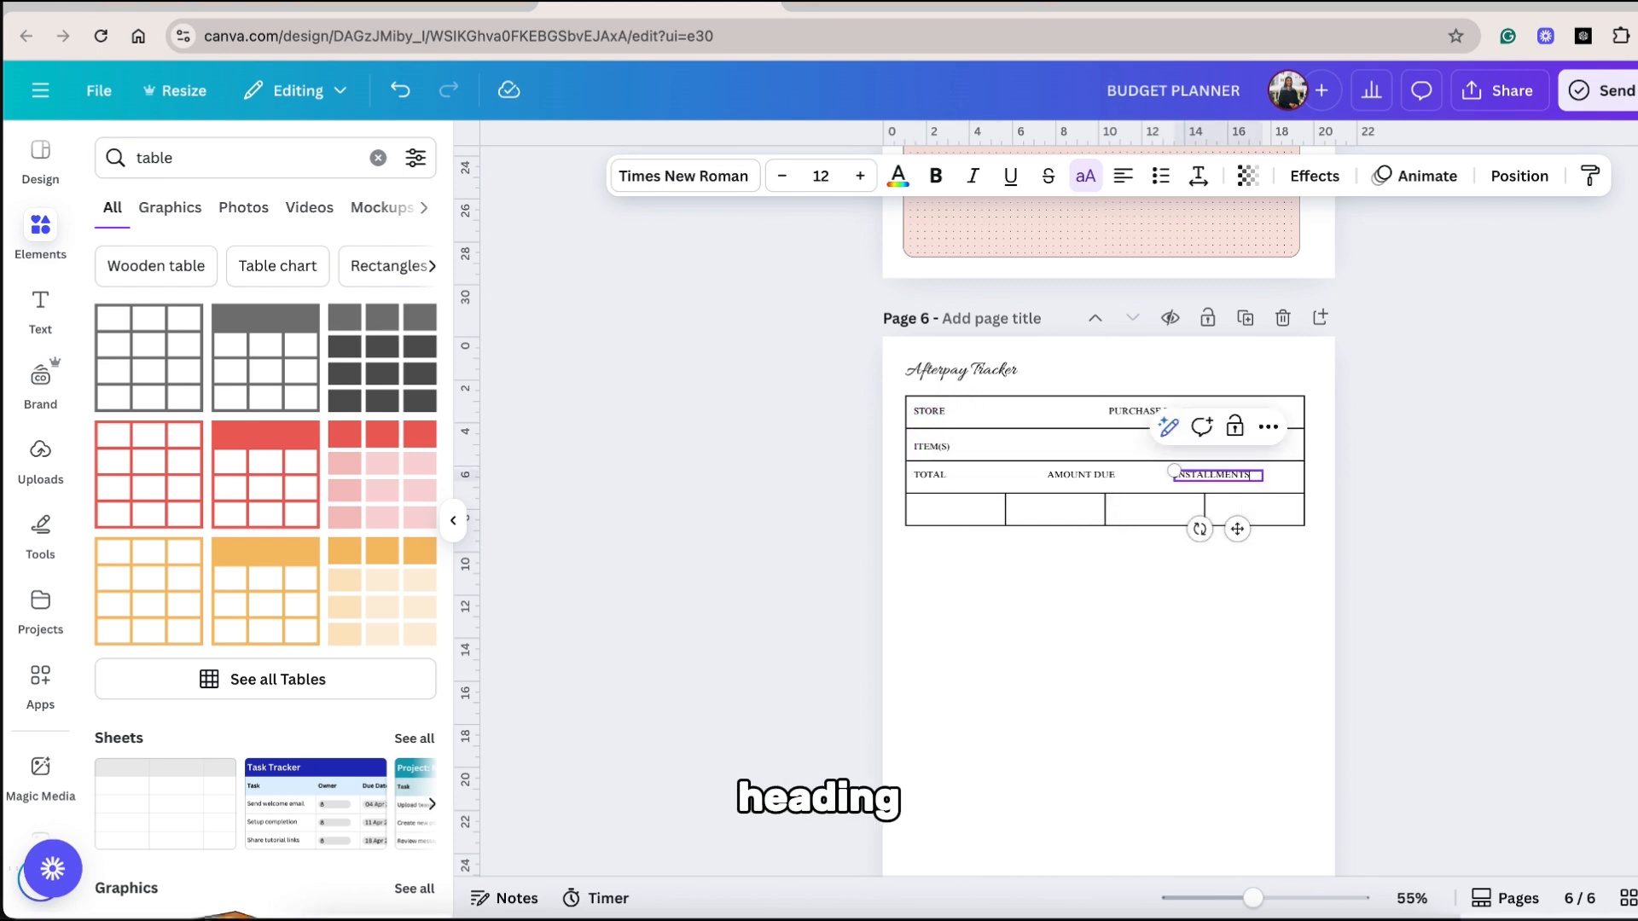
{"action": "left_click", "coordinate": [994, 615]}
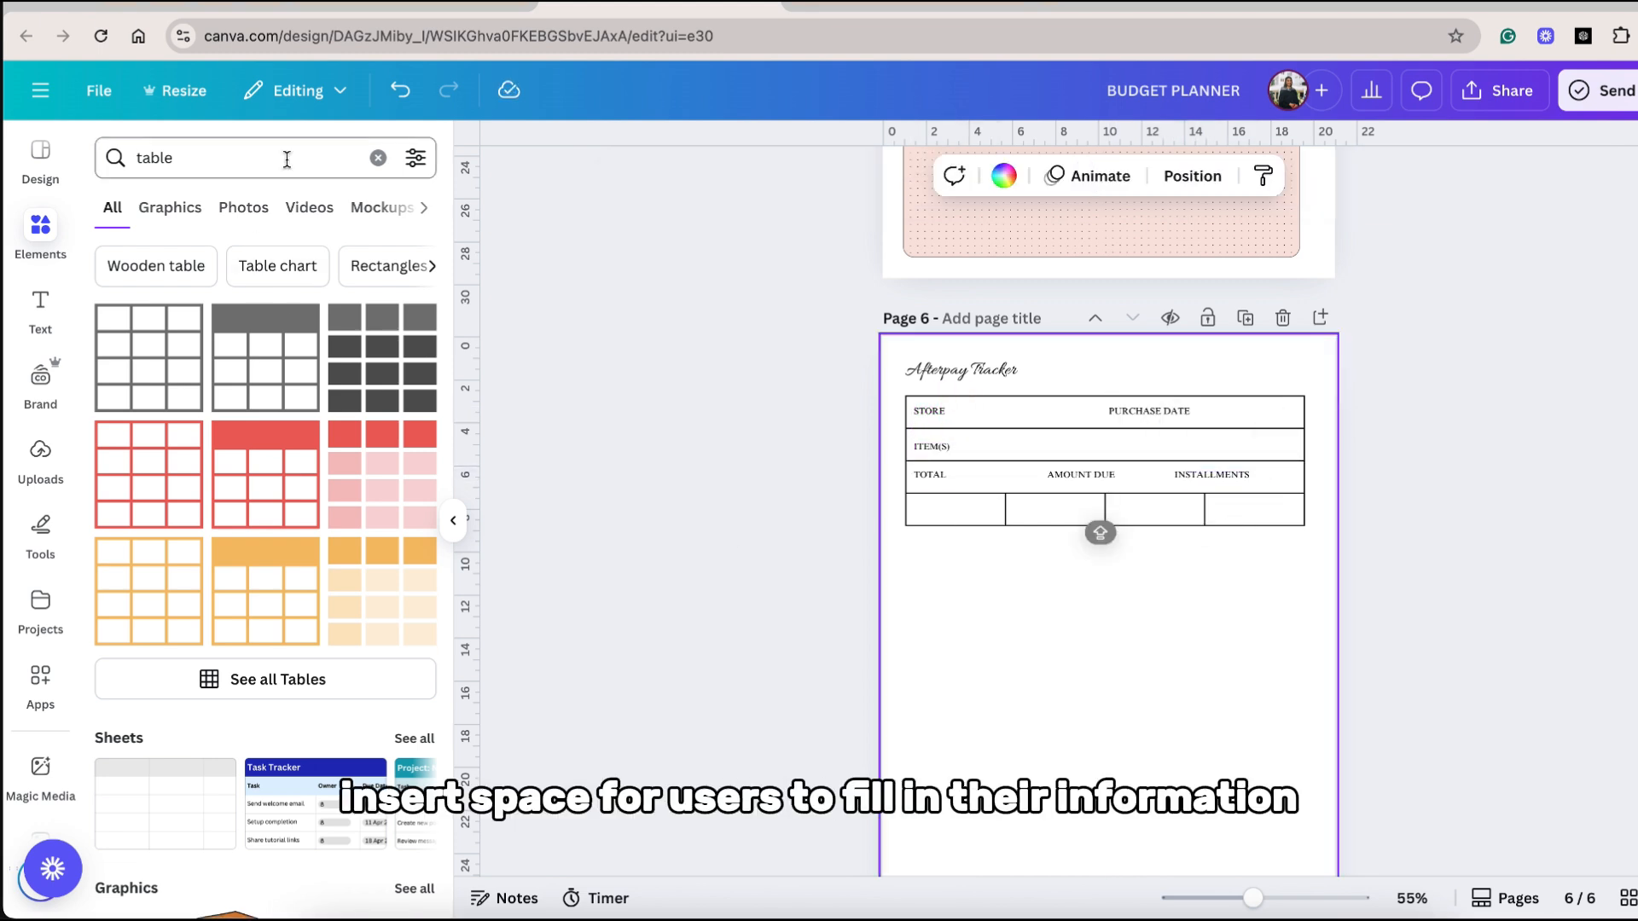
Add a small outlined square without fill as a checkbox in each of the four cells of the table's last row.
{"action": "left_click", "coordinate": [378, 158]}
{"action": "left_click", "coordinate": [309, 330]}
{"action": "left_click_drag", "start_coordinate": [1064, 595], "coordinate": [1161, 705]}
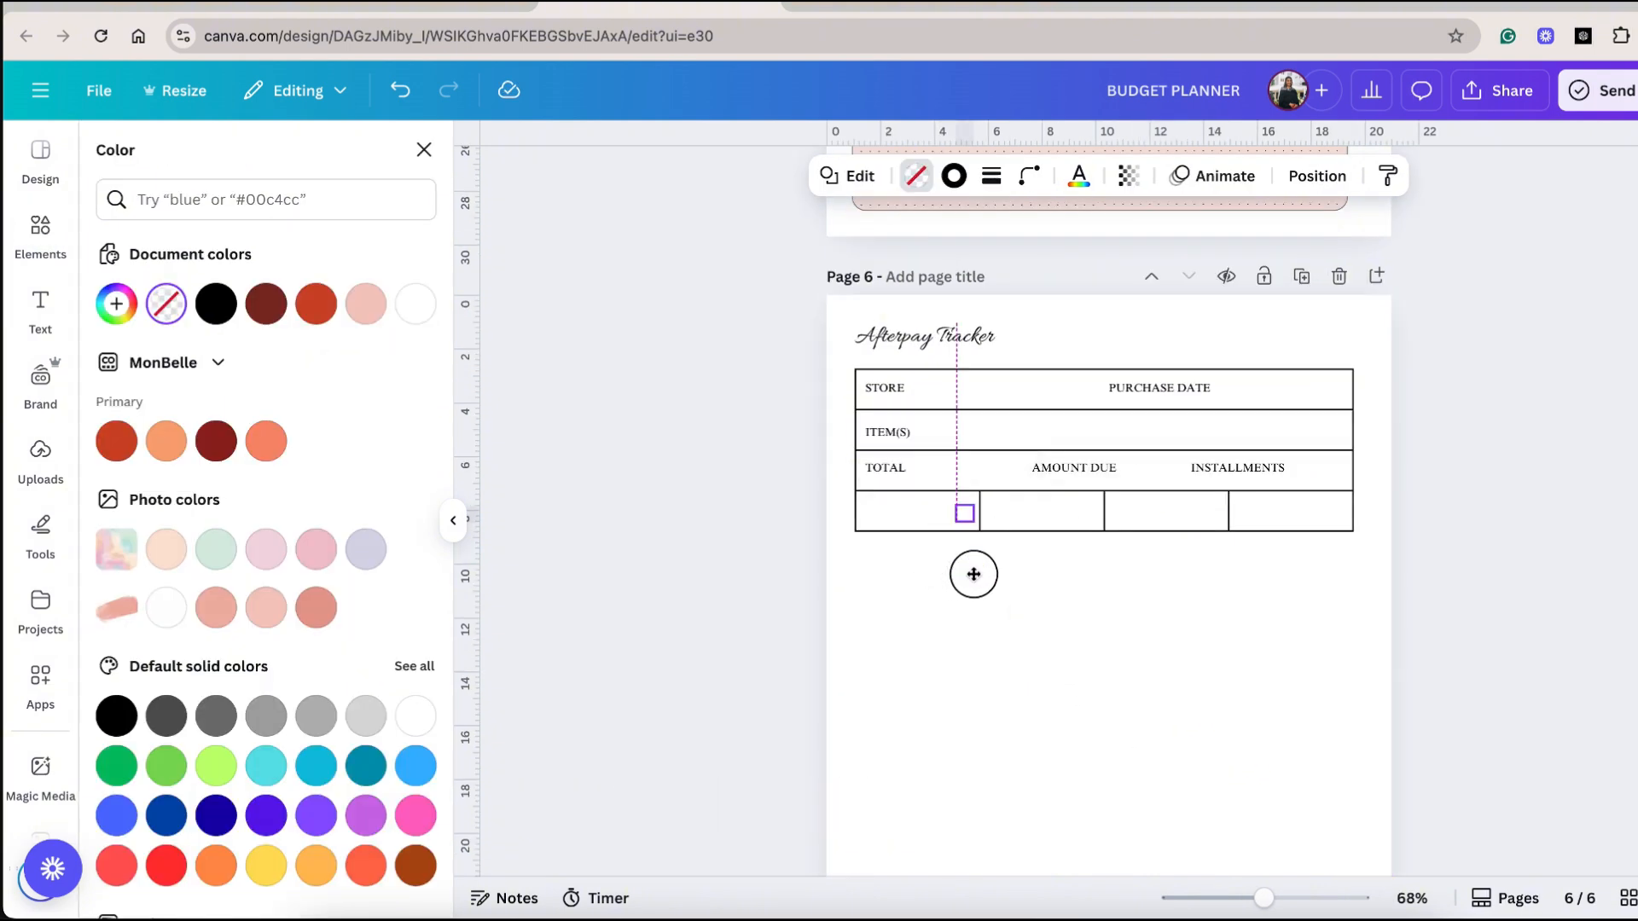
{"action": "left_click_drag", "start_coordinate": [966, 570], "coordinate": [1352, 572]}
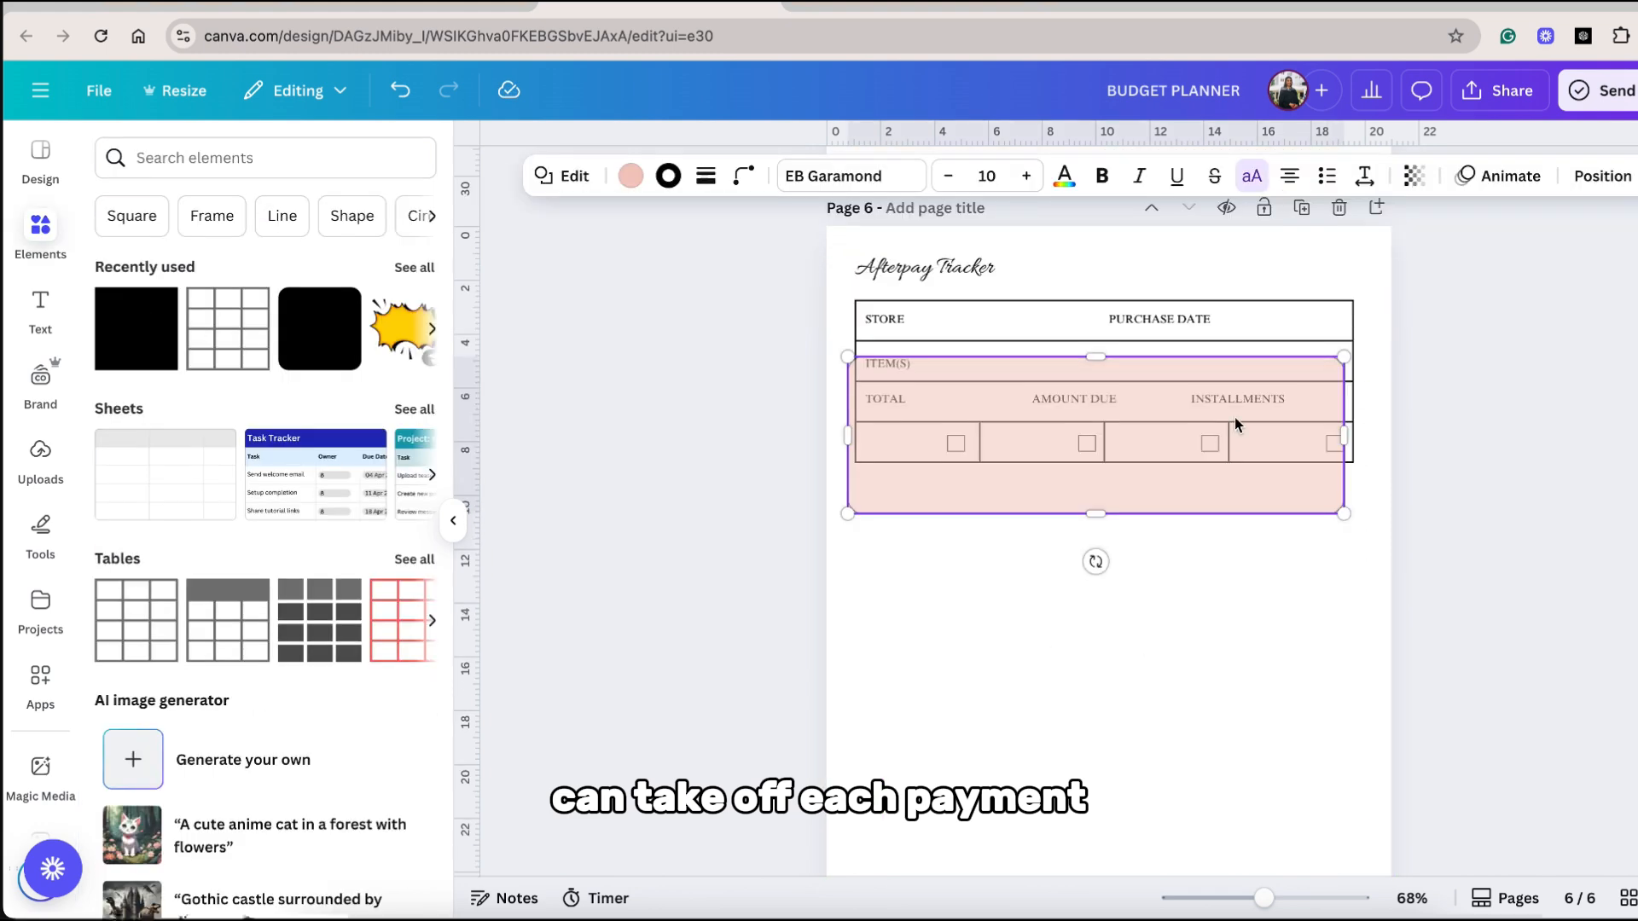
Place a pink rectangle behind the tracker table and duplicate the whole block down the page to make four stacked trackers.
{"action": "left_click", "coordinate": [1252, 340]}
{"action": "left_click_drag", "start_coordinate": [1328, 501], "coordinate": [874, 321]}
{"action": "scroll", "coordinate": [874, 321], "scroll_direction": "down", "scroll_amount": 3}
{"action": "left_click_drag", "start_coordinate": [1051, 345], "coordinate": [1035, 449]}
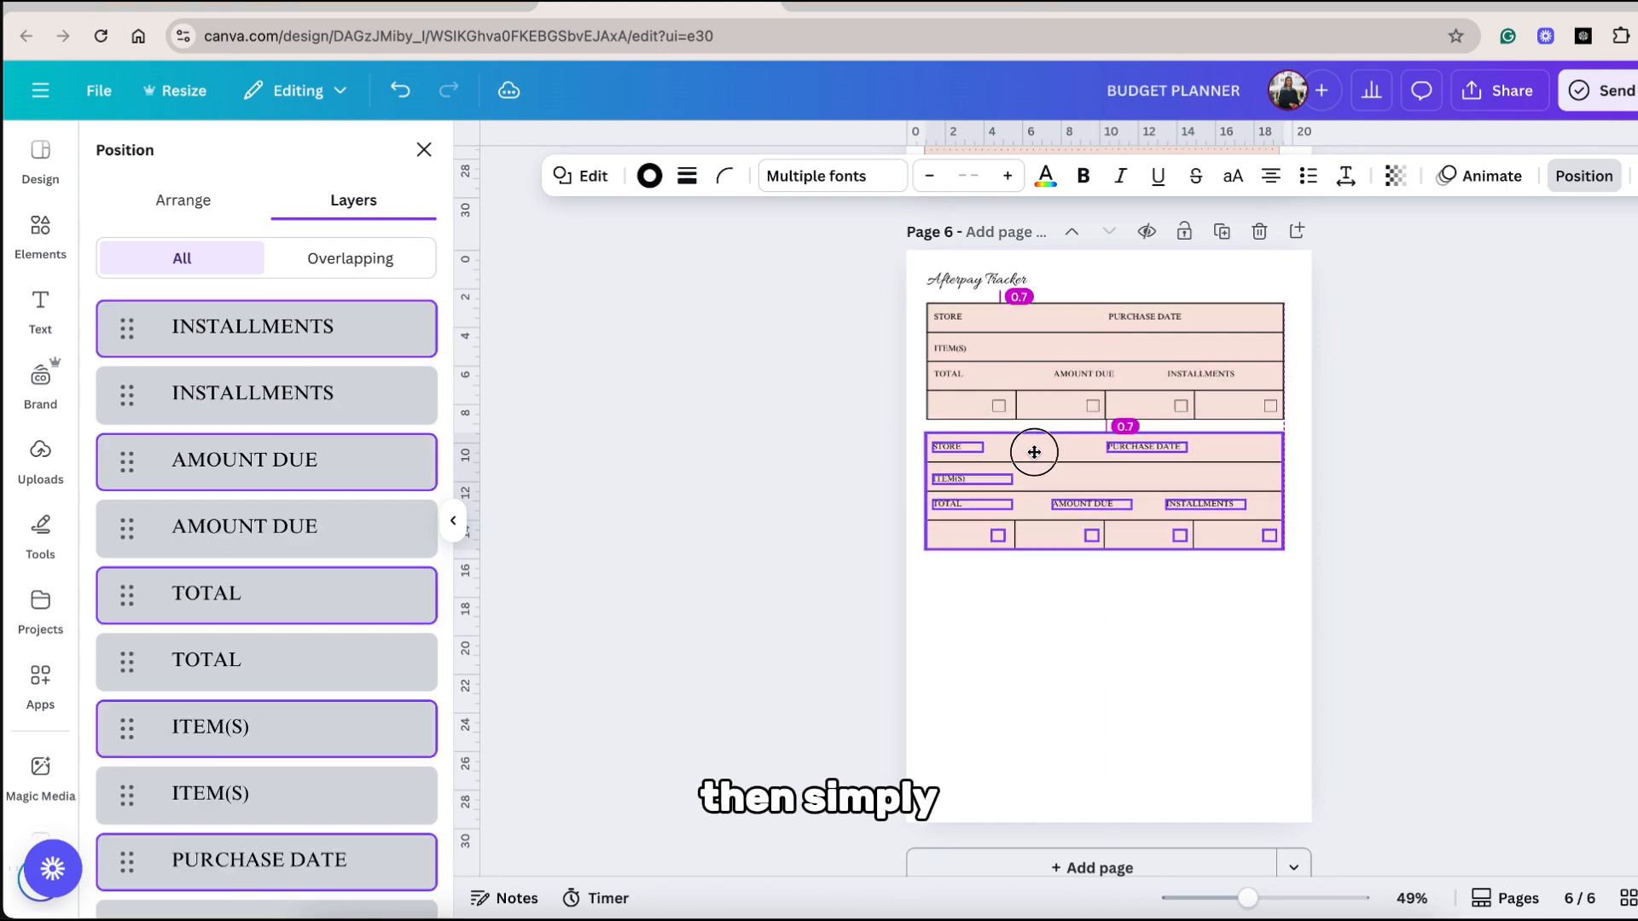
{"action": "left_click_drag", "start_coordinate": [1359, 571], "coordinate": [904, 308]}
{"action": "left_click_drag", "start_coordinate": [1030, 624], "coordinate": [1021, 577]}
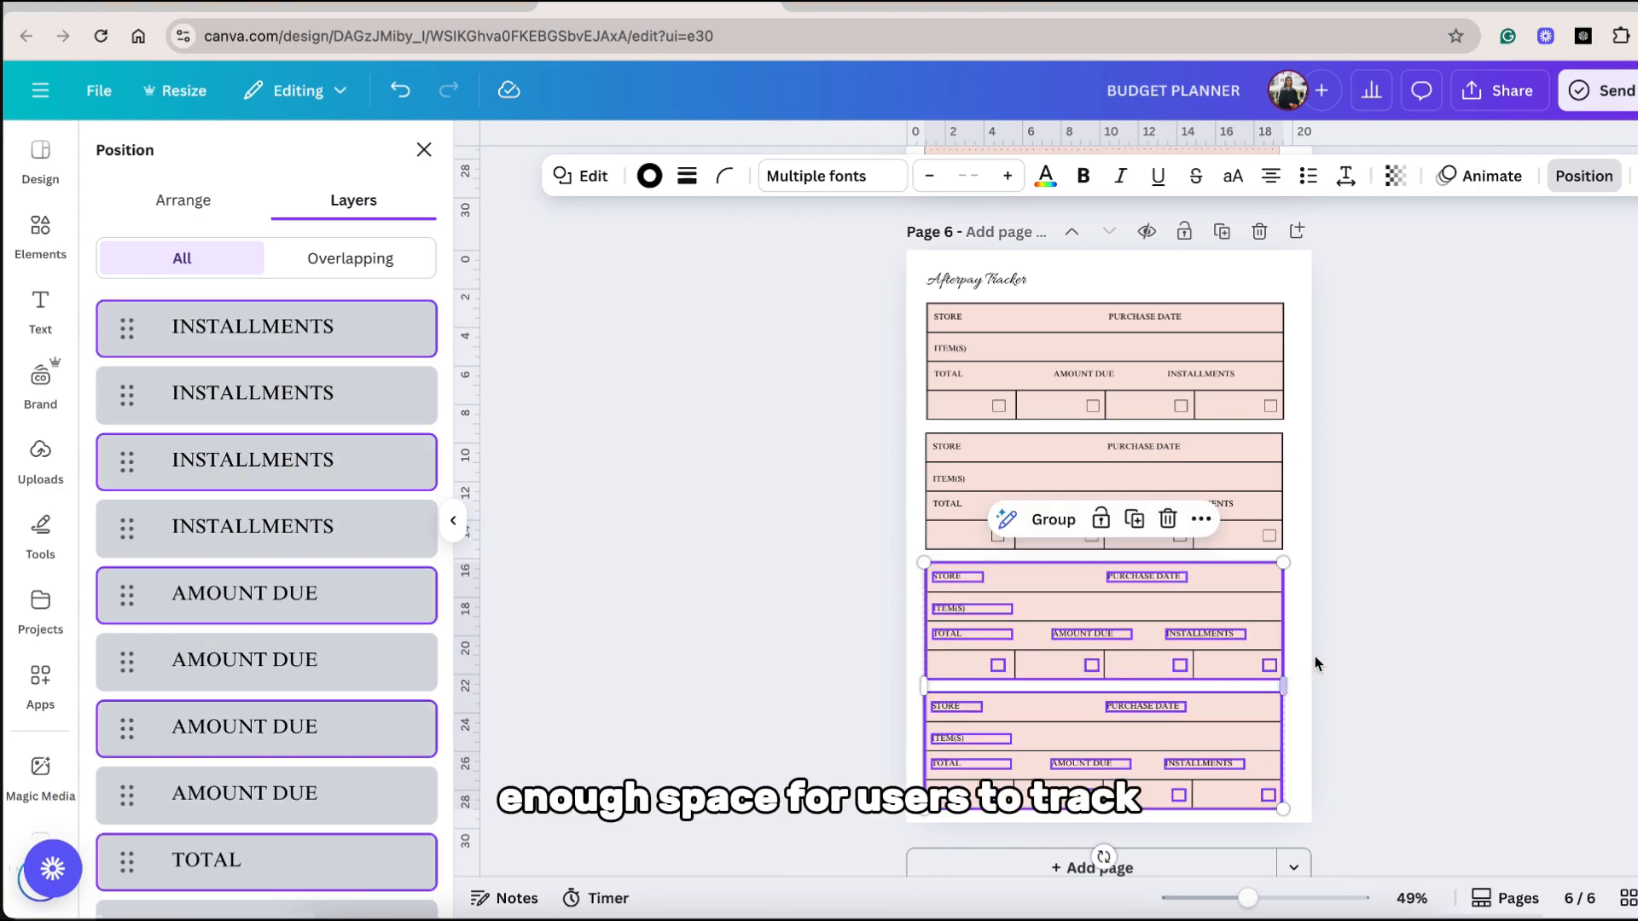
Rearrange the page into five shorter, evenly spaced tracker blocks with alternating darker and lighter pink fills.
{"action": "left_click", "coordinate": [1392, 760]}
{"action": "left_click", "coordinate": [968, 719]}
{"action": "left_click_drag", "start_coordinate": [1366, 806], "coordinate": [741, 306]}
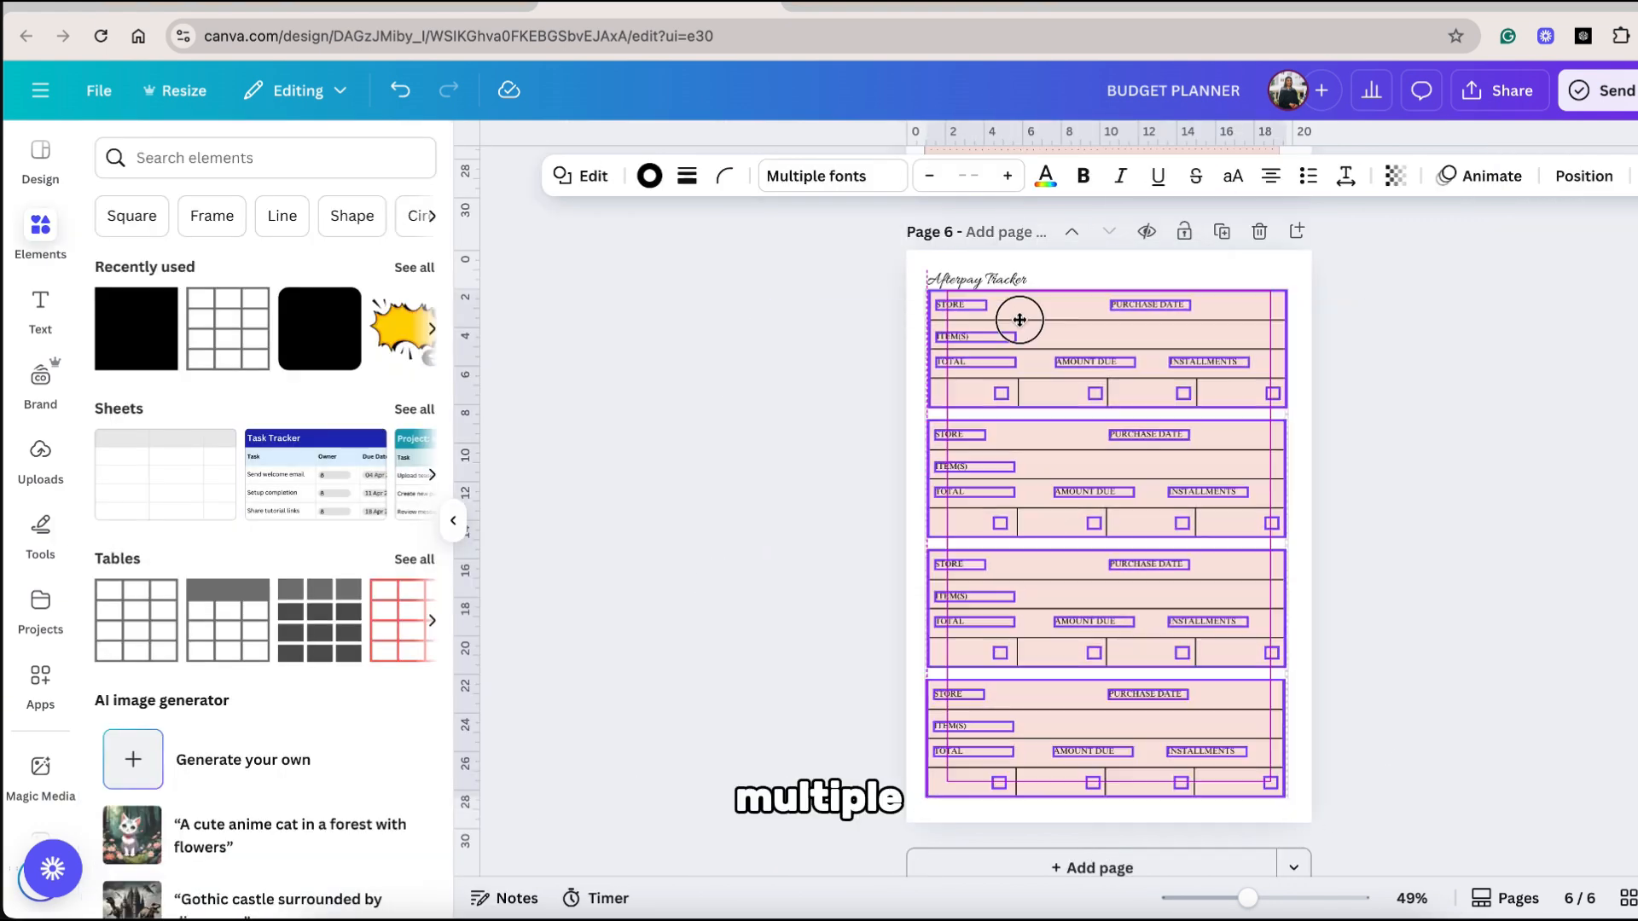
{"action": "left_click", "coordinate": [1314, 501]}
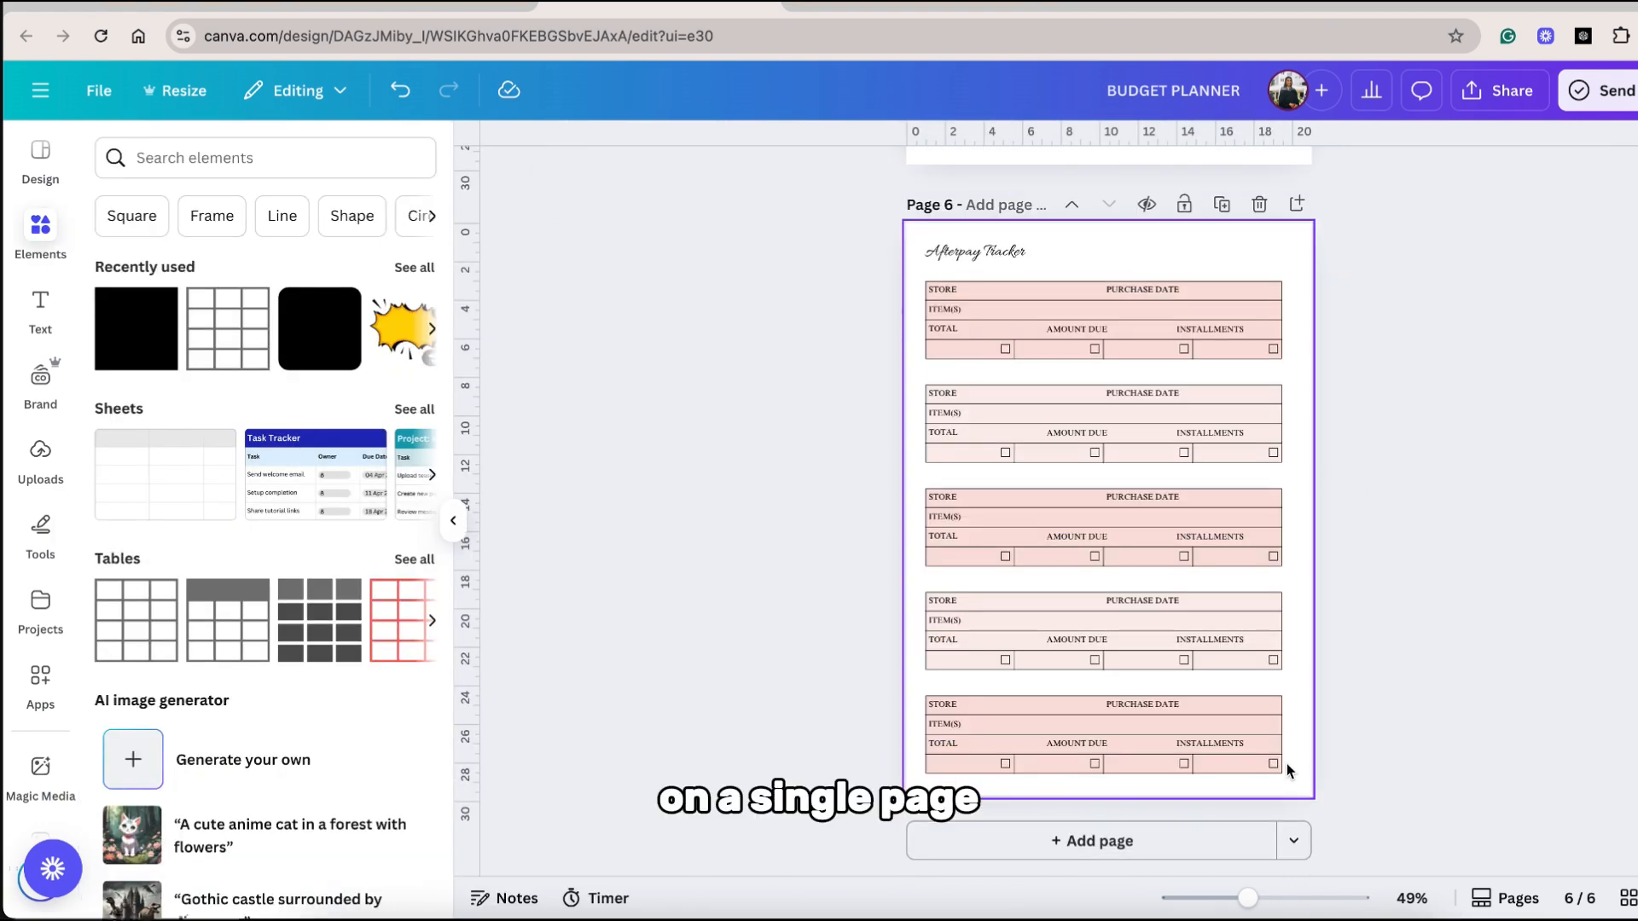
{"action": "left_click_drag", "start_coordinate": [1281, 772], "coordinate": [1045, 314]}
{"action": "left_click", "coordinate": [1396, 464]}
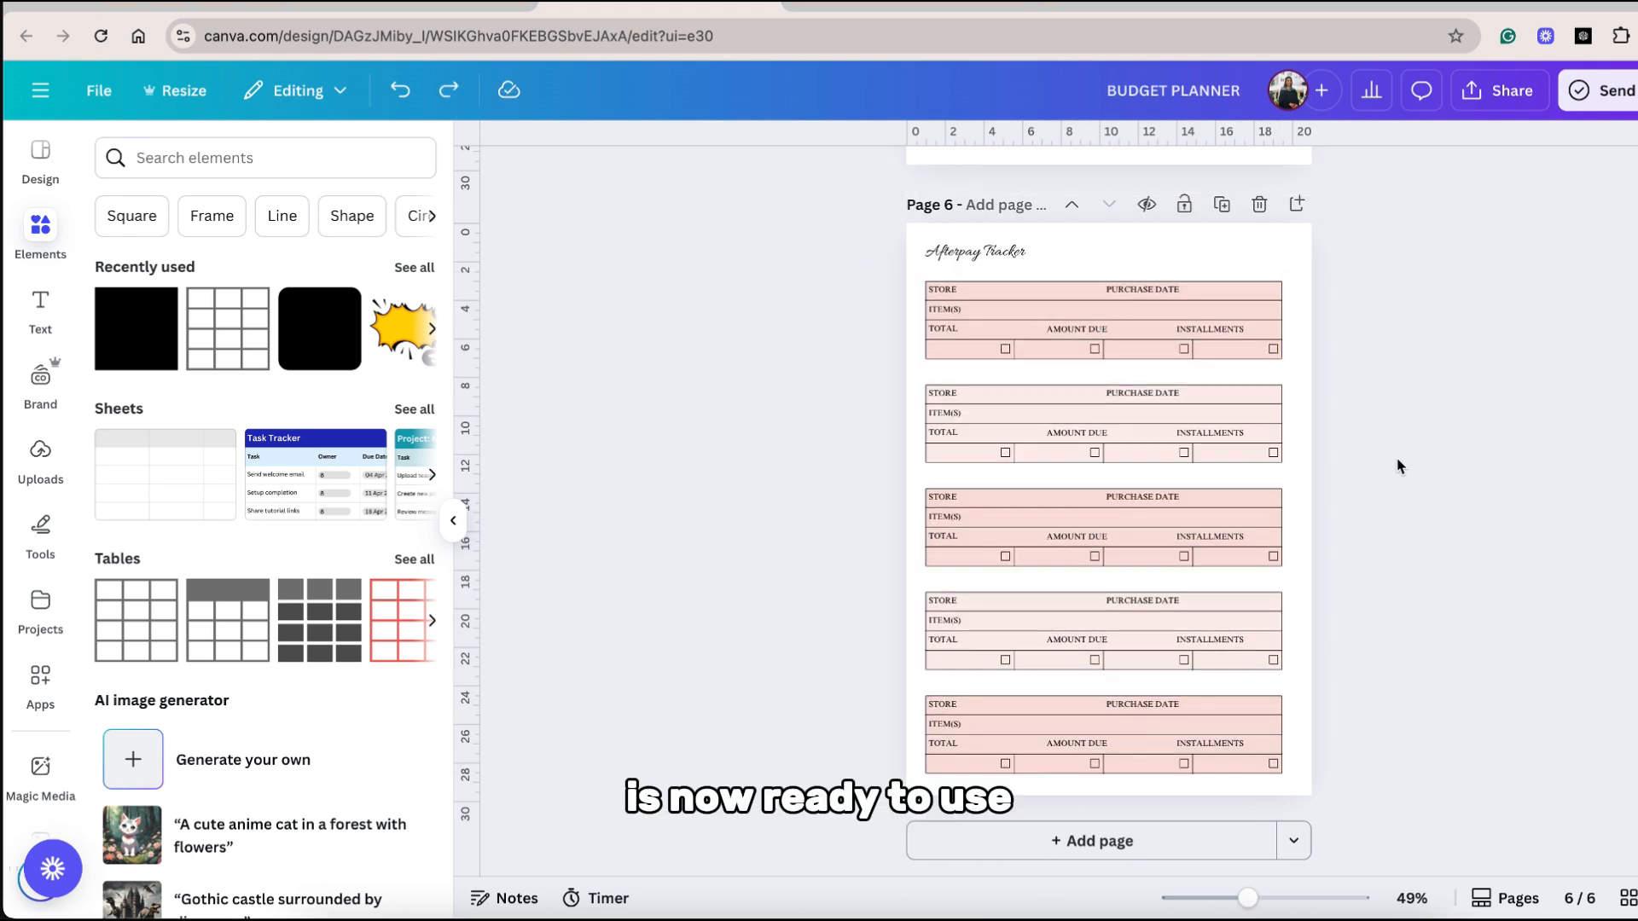